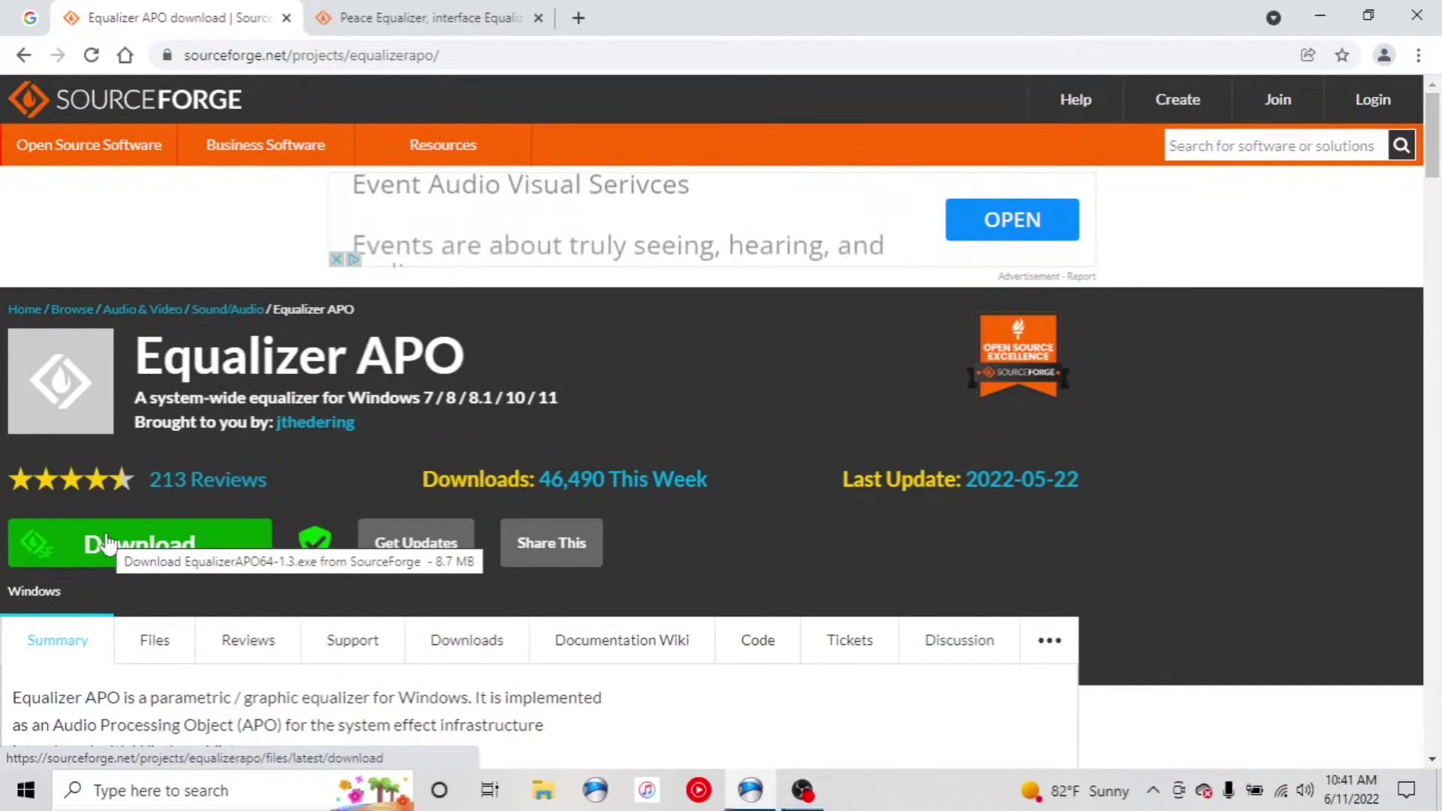
# - Download and run the Equalizer APO installer until its Configurator lists the playback devices
pyautogui.click(107, 544)
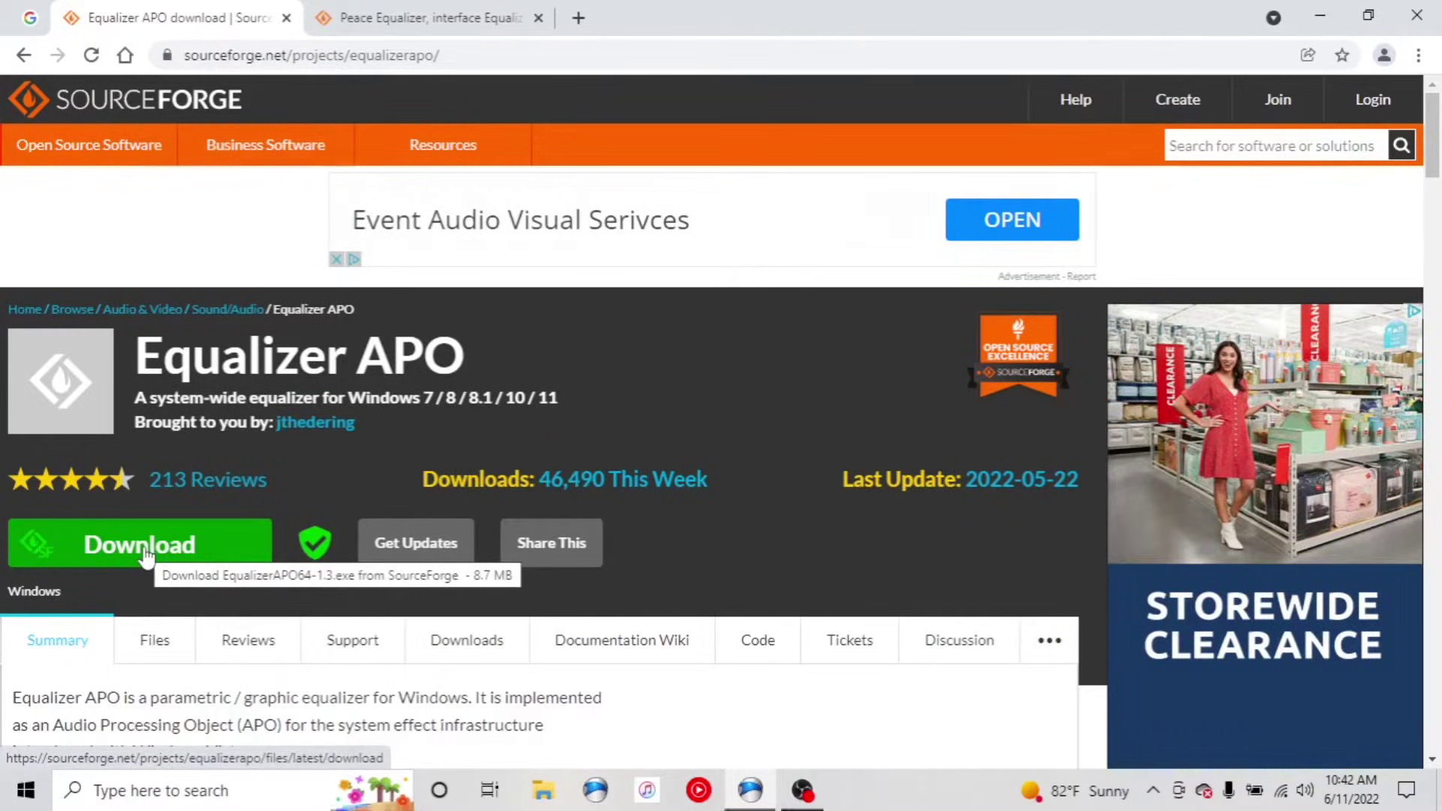
pyautogui.click(146, 556)
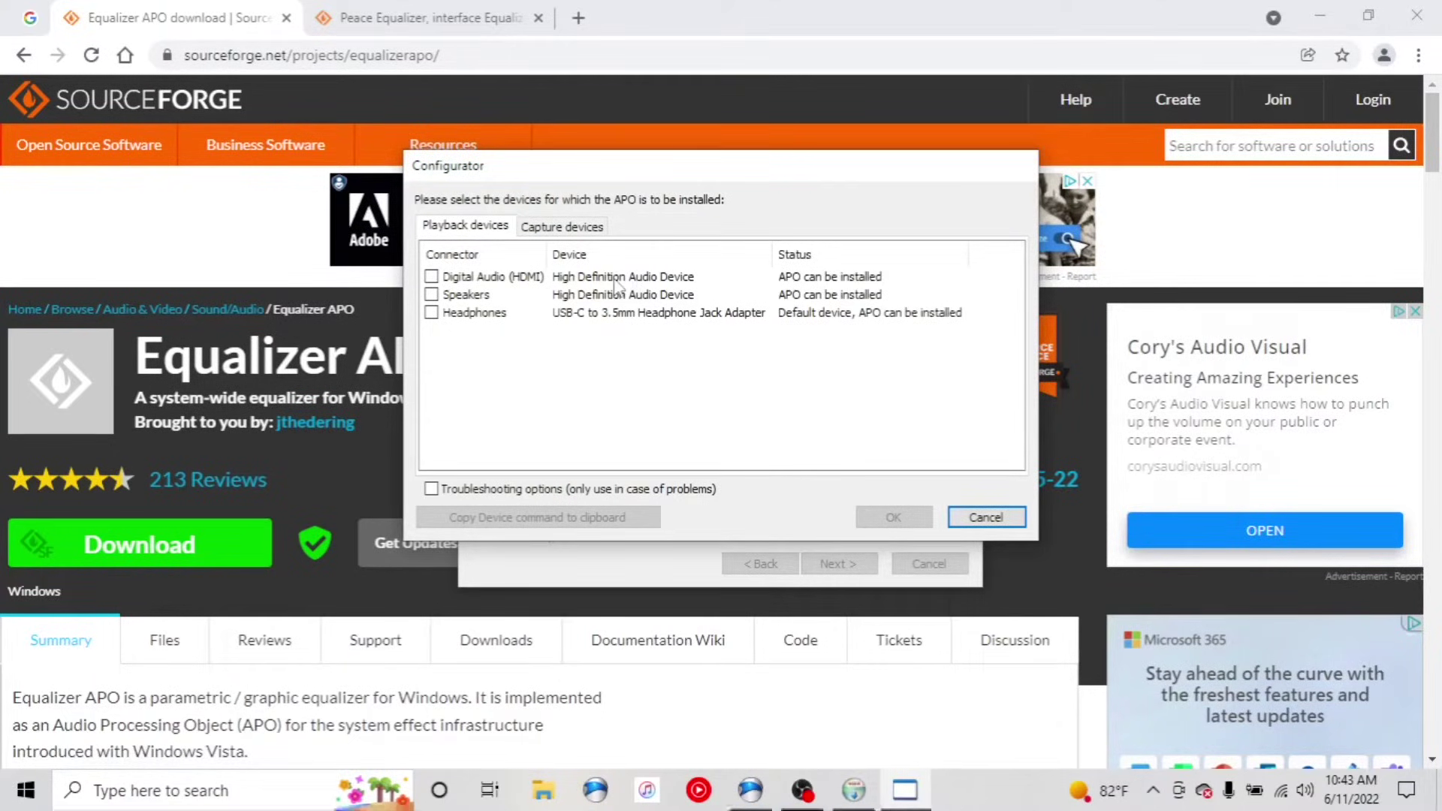
# - Install the APO for Digital Audio (HDMI) and Speakers, leaving Headphones unchecked
pyautogui.click(432, 278)
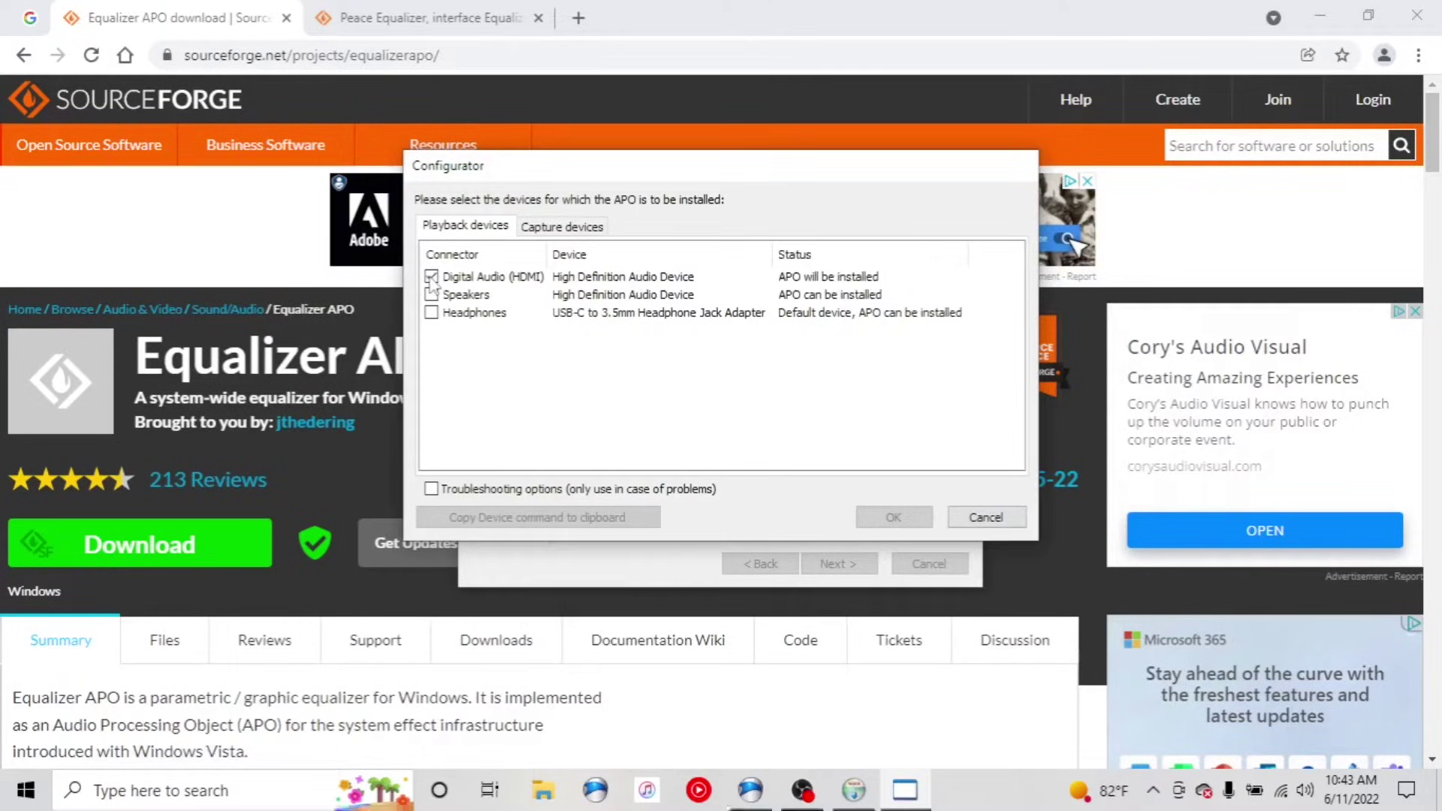
pyautogui.click(433, 295)
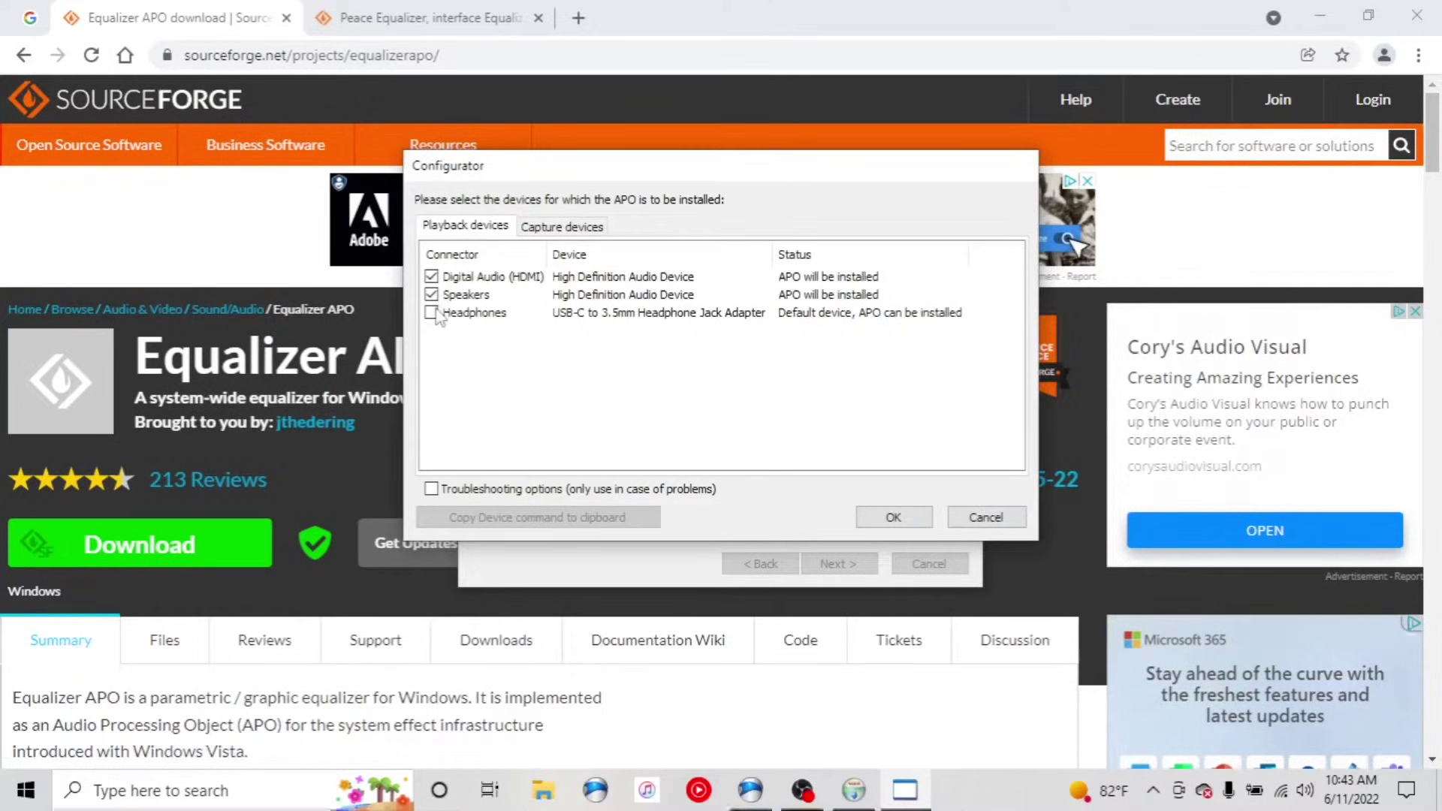
pyautogui.click(438, 316)
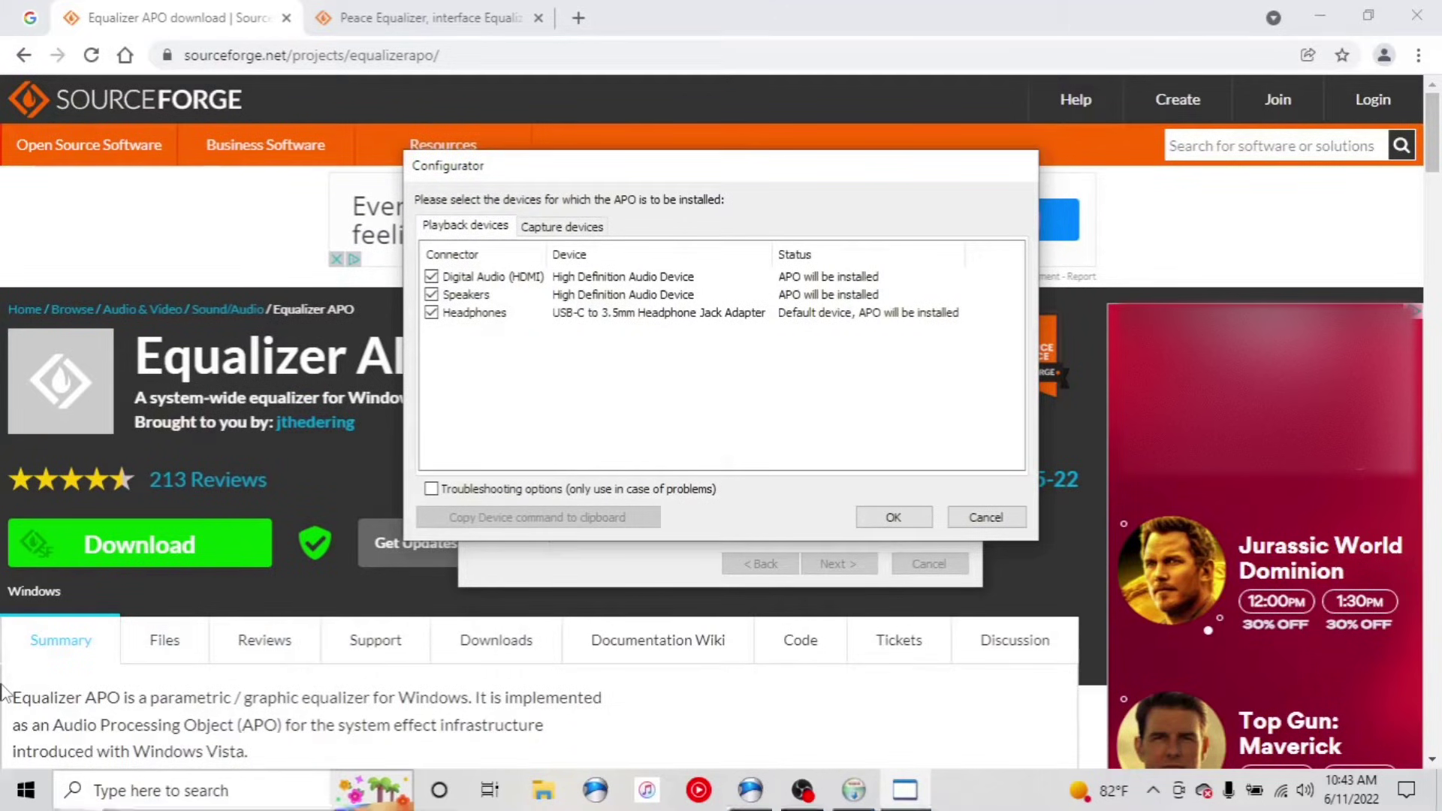
pyautogui.click(431, 312)
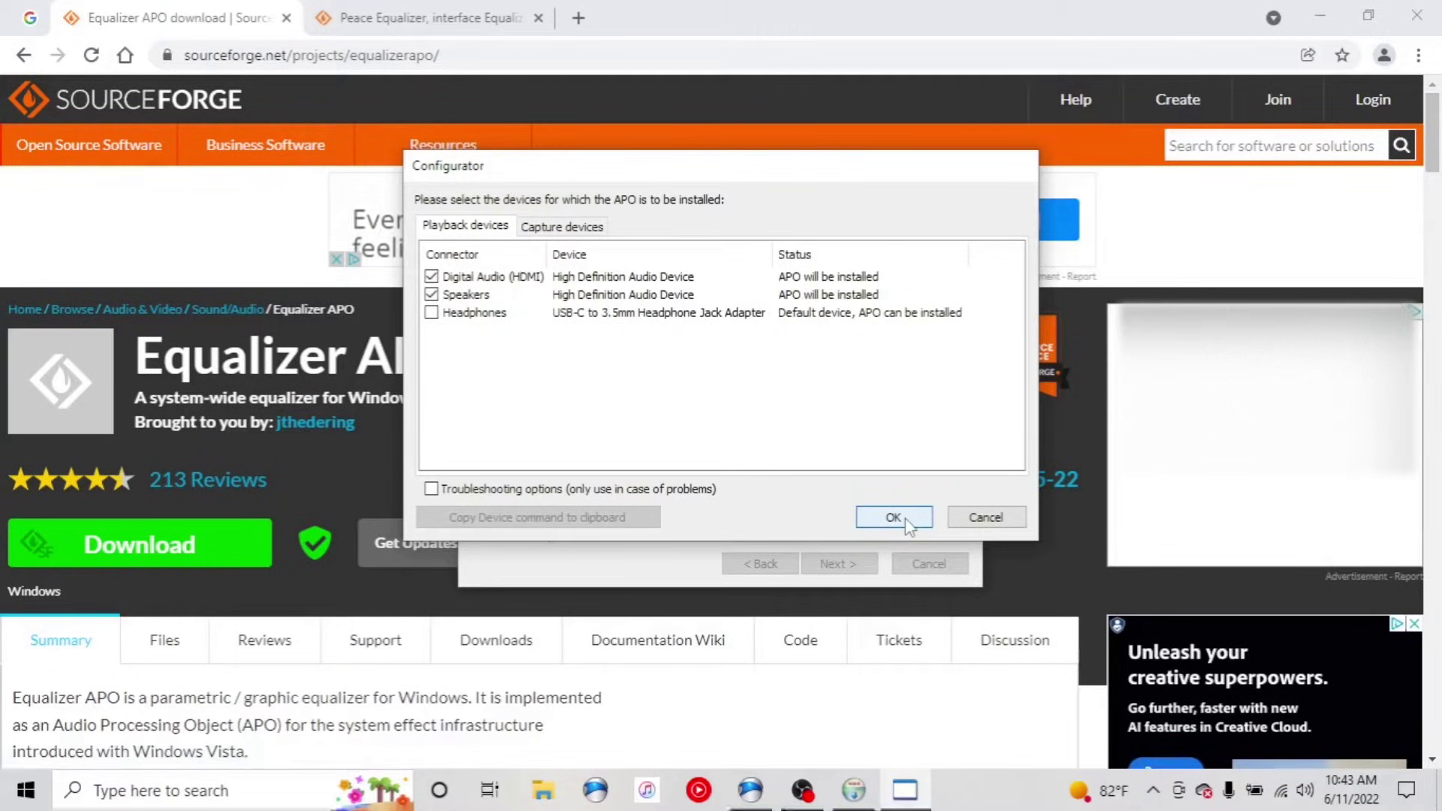
pyautogui.click(893, 517)
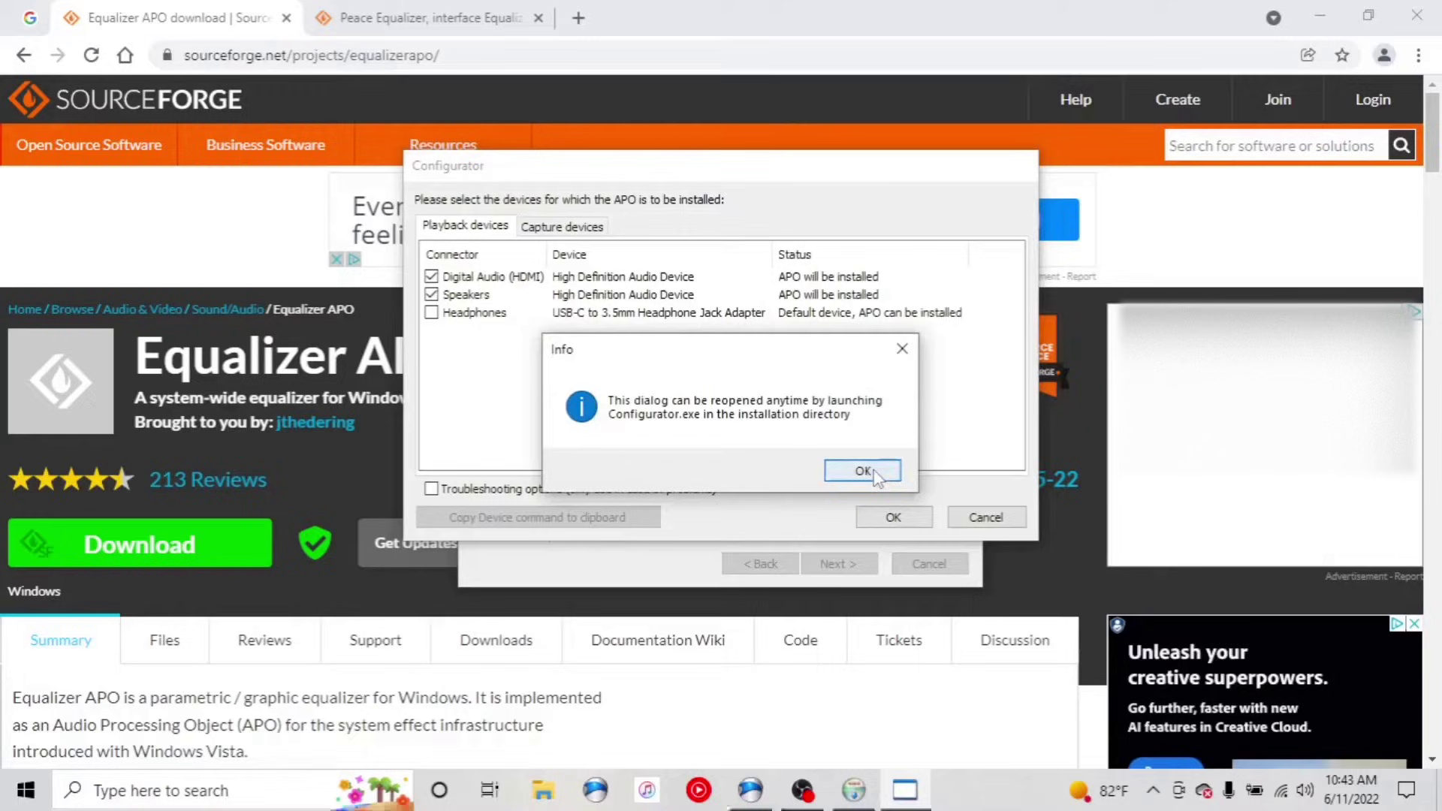
# - Finish the Equalizer APO setup, choosing to reboot manually later
pyautogui.click(862, 471)
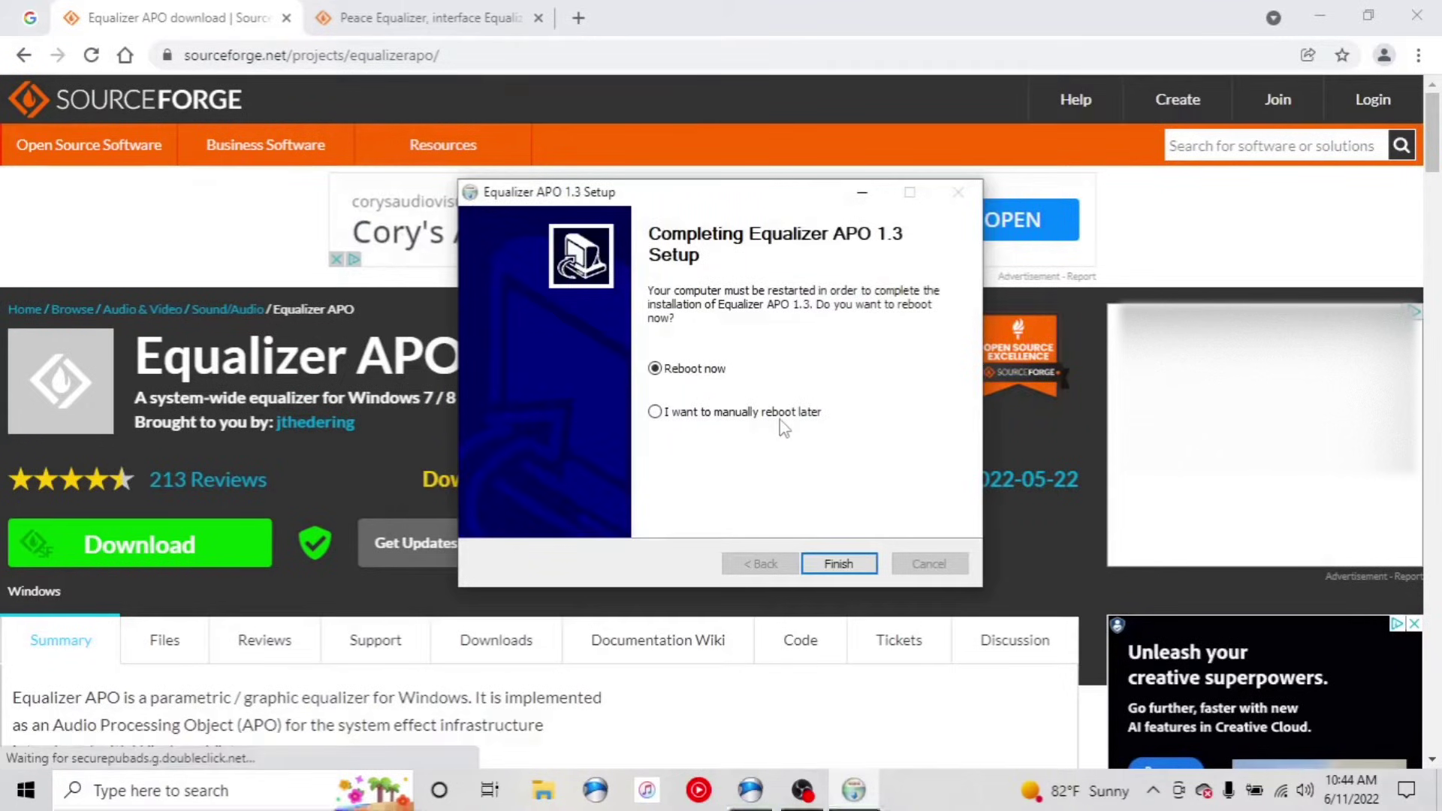
pyautogui.click(727, 415)
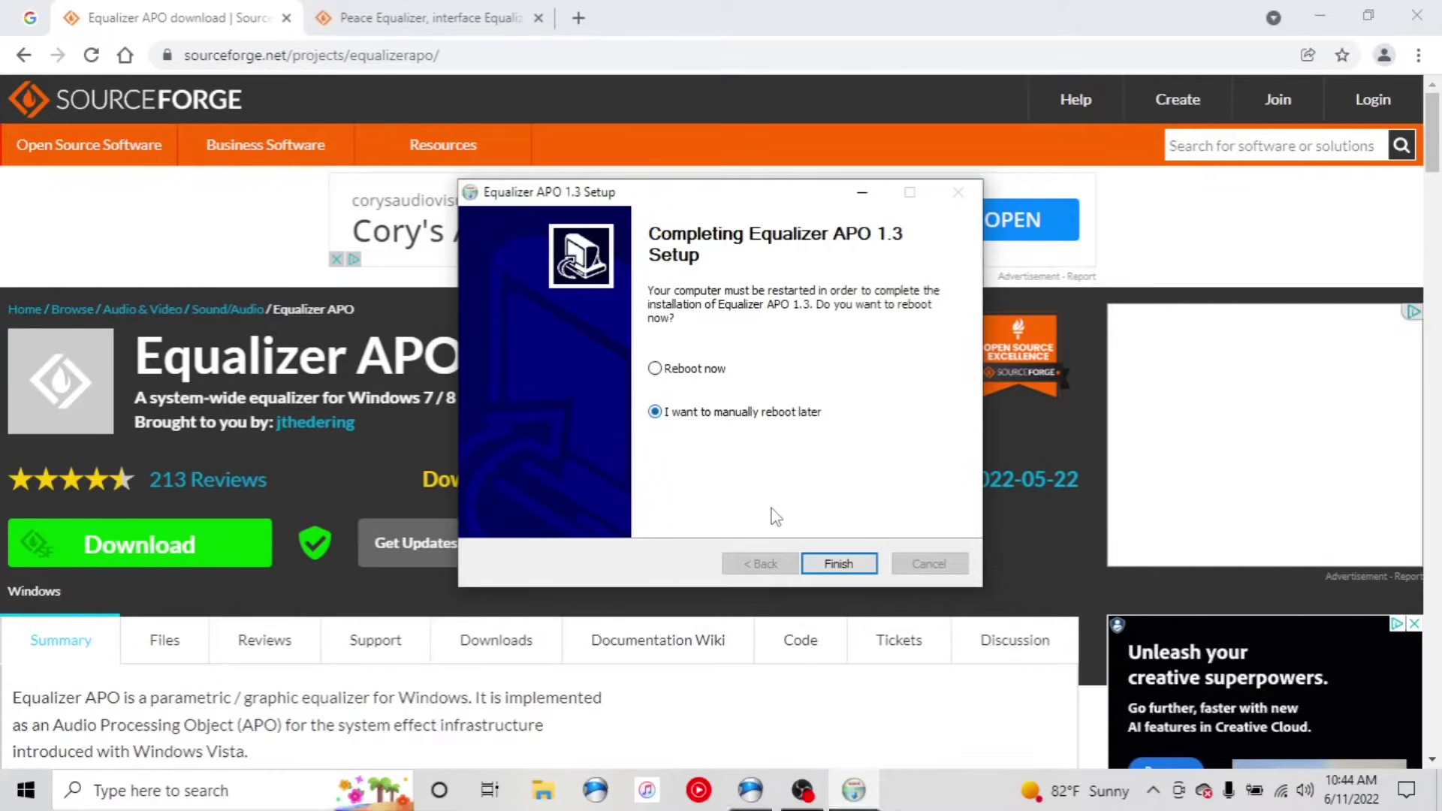
pyautogui.click(839, 563)
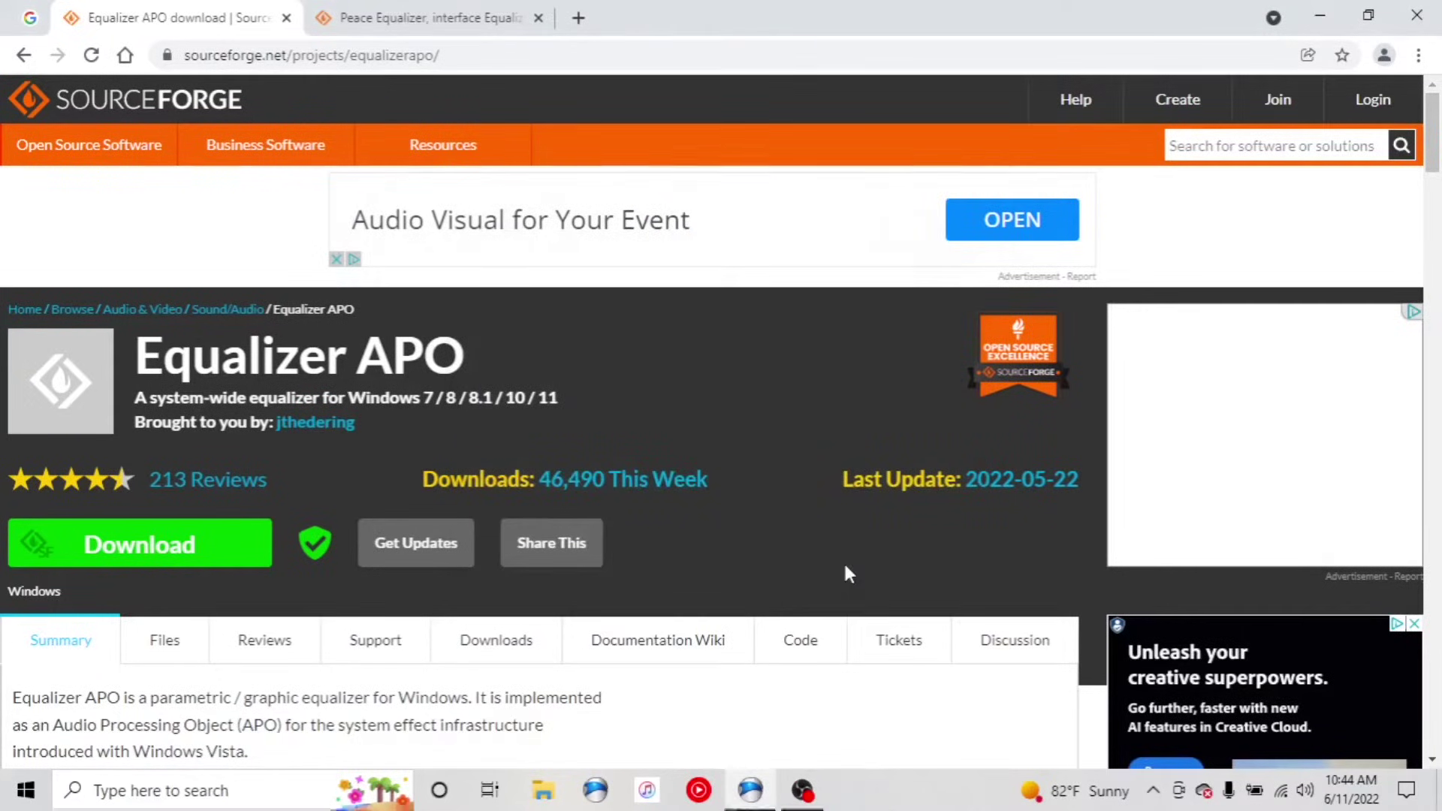
# - Download PeaceSetup.exe from the Peace Equalizer SourceForge project page
pyautogui.click(418, 20)
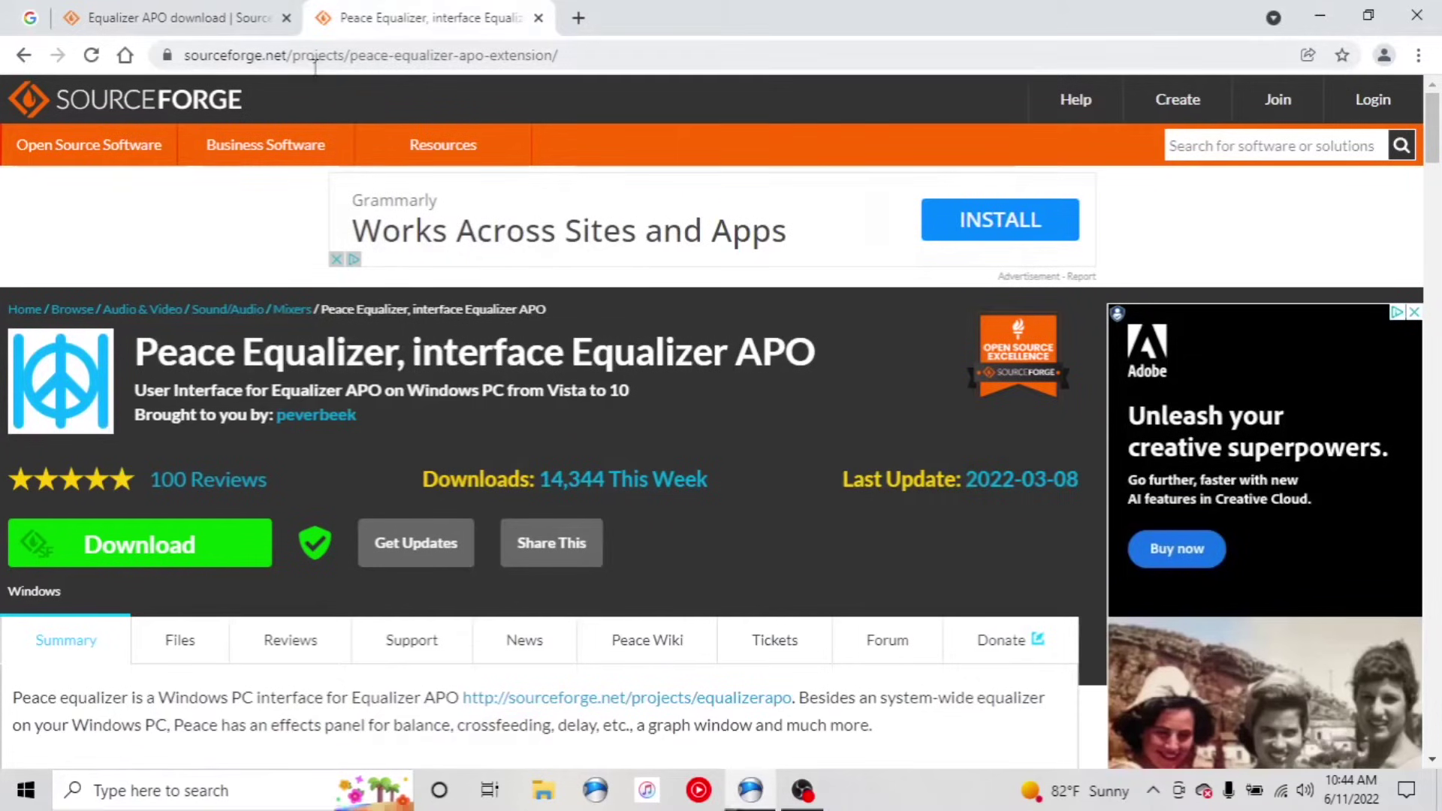
pyautogui.click(201, 19)
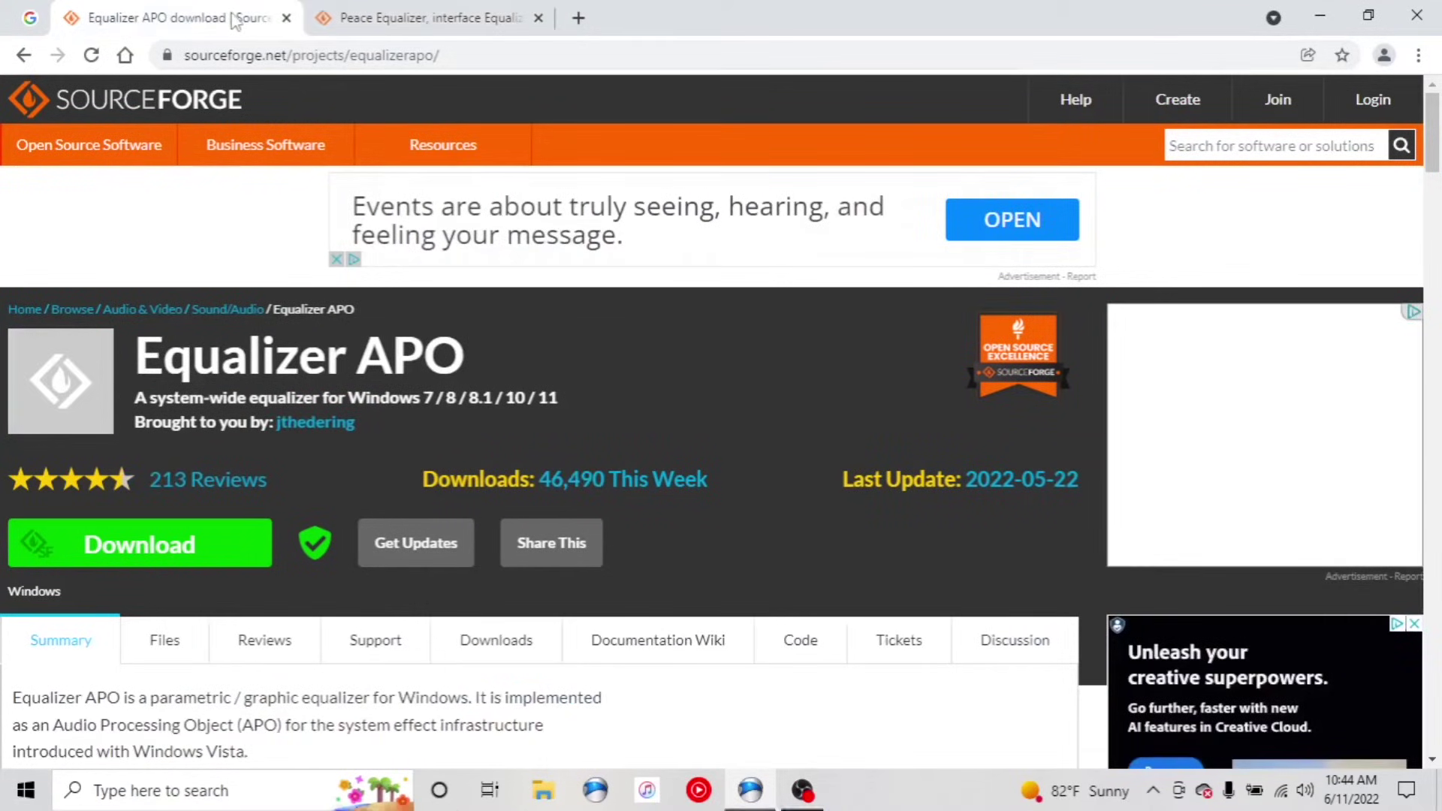
pyautogui.click(353, 23)
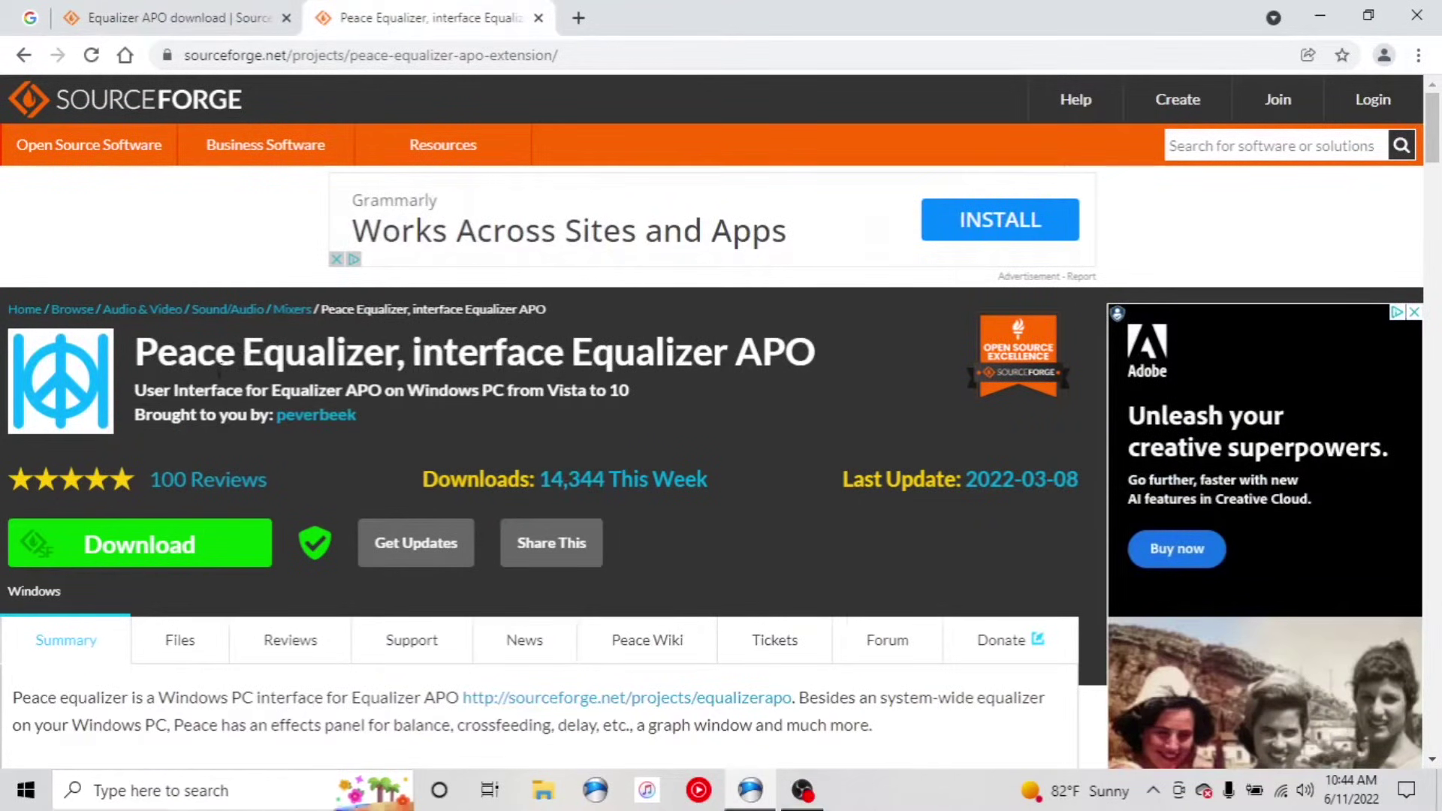
pyautogui.click(127, 553)
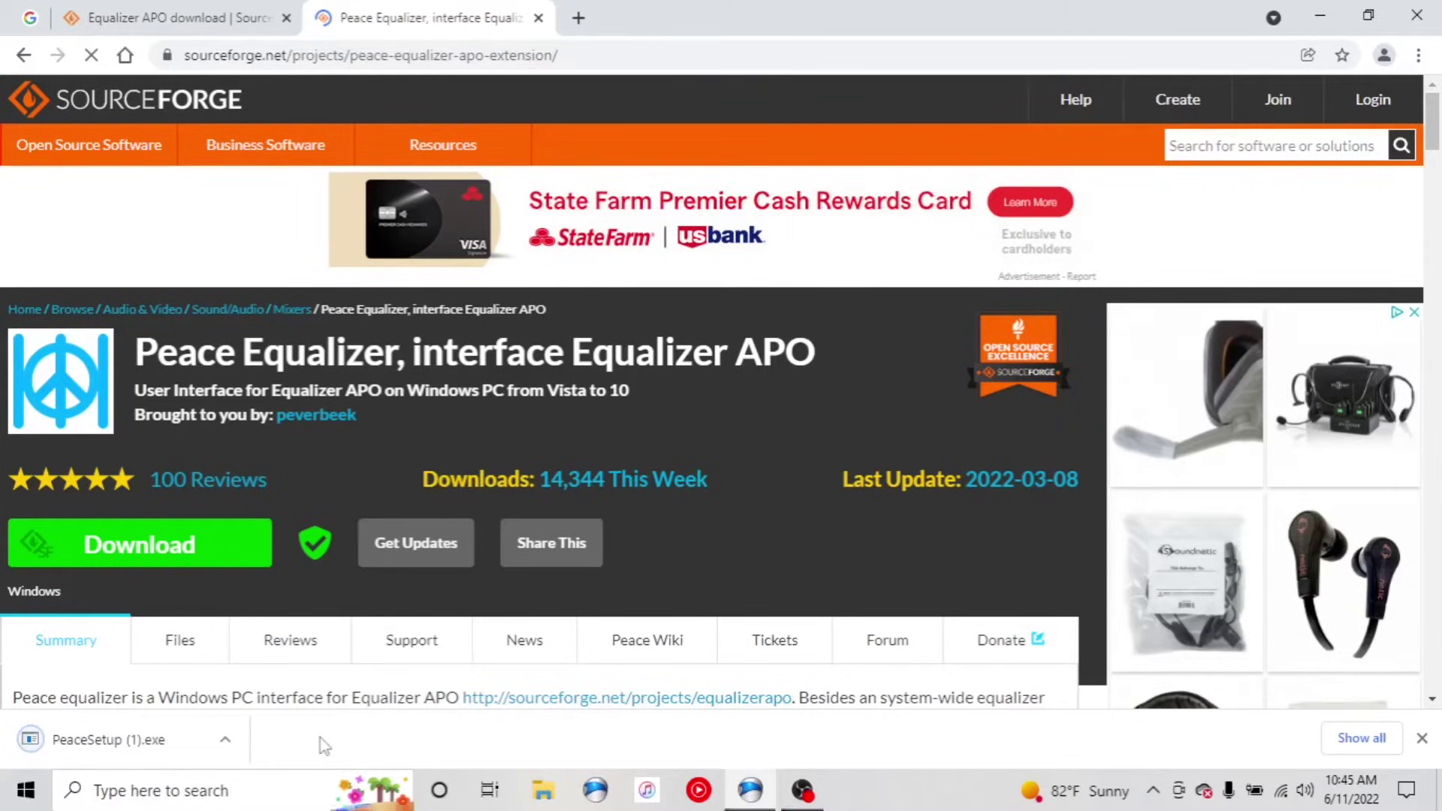
# - Run PeaceSetup.exe and set the Peace interface type to Full
pyautogui.click(161, 736)
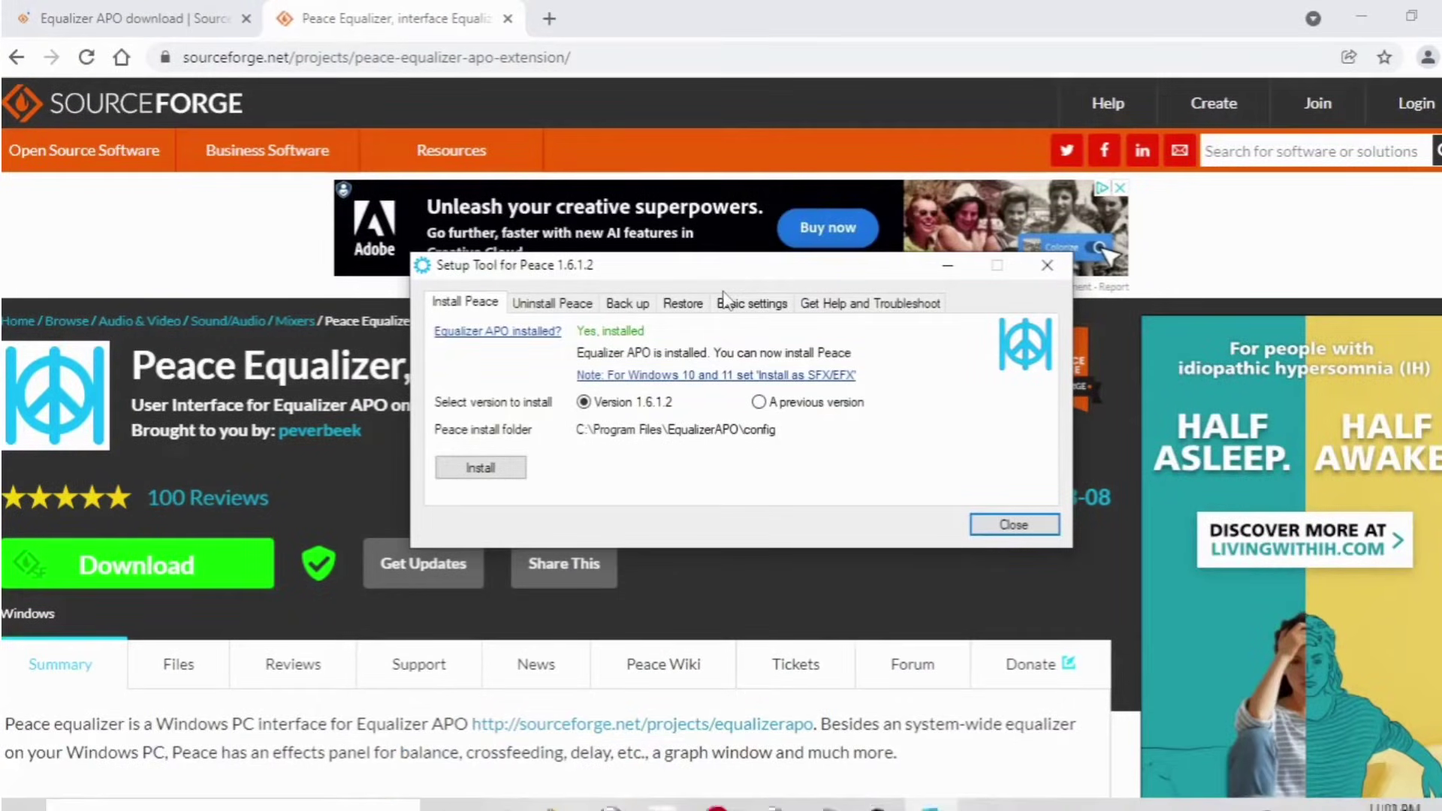
pyautogui.click(738, 303)
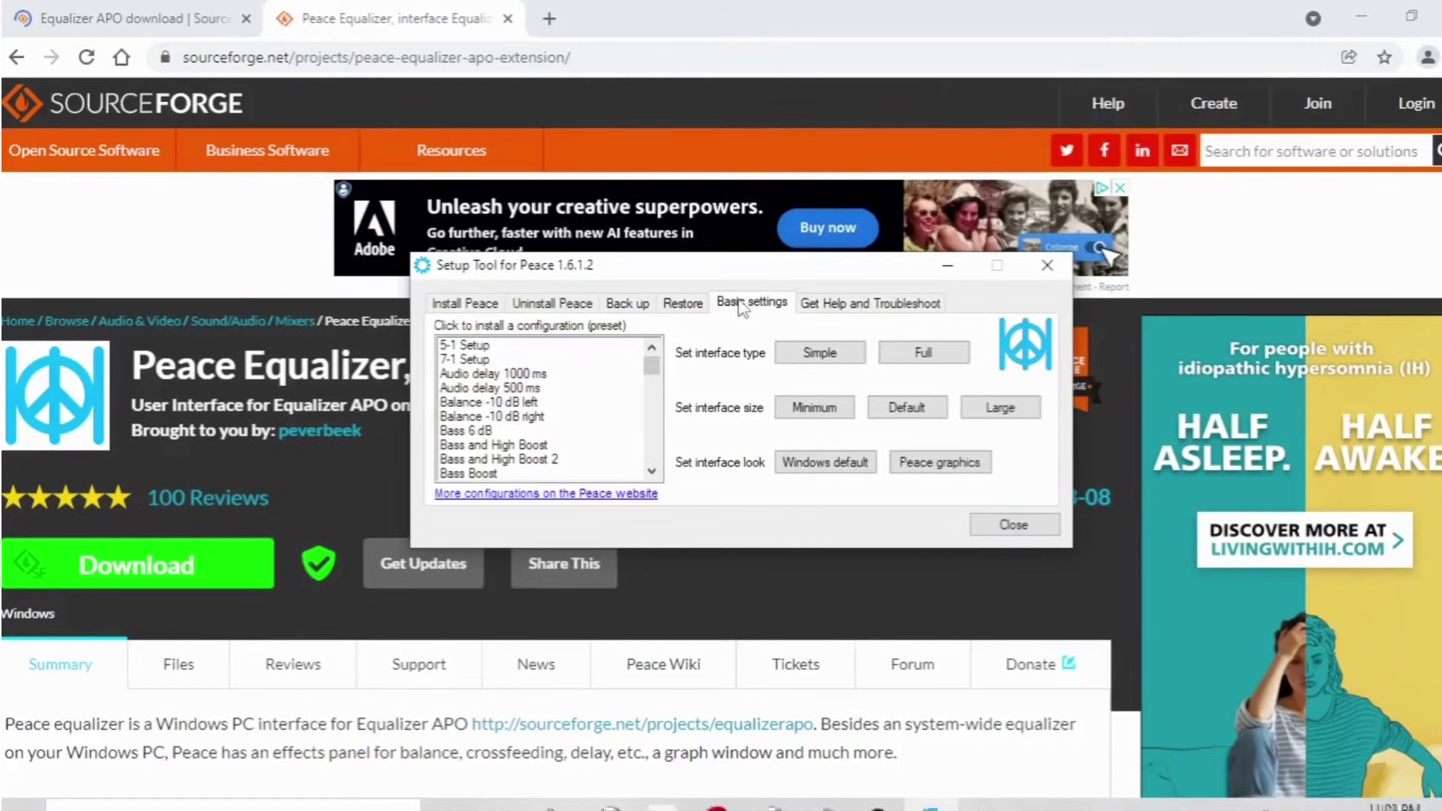
pyautogui.click(923, 352)
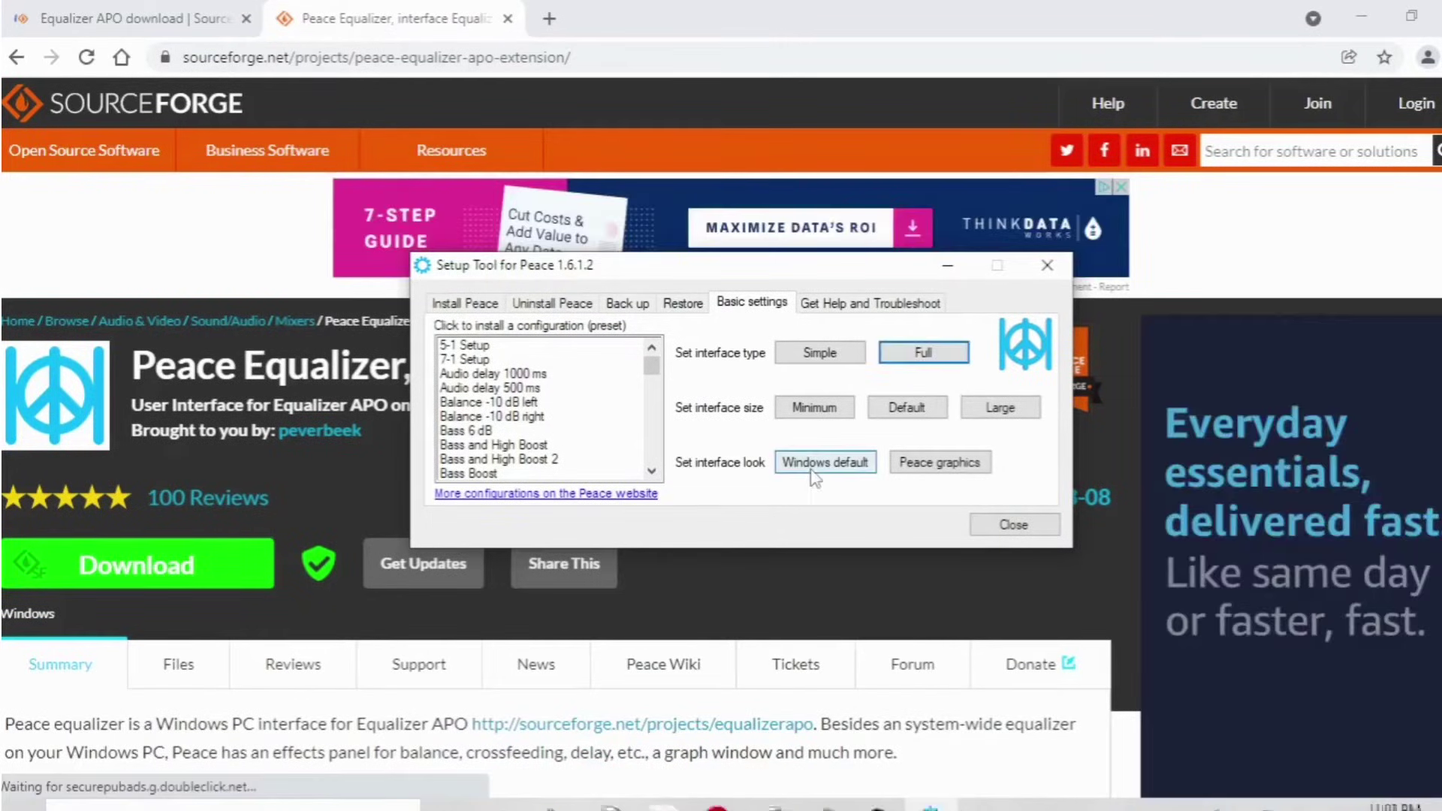
pyautogui.click(478, 305)
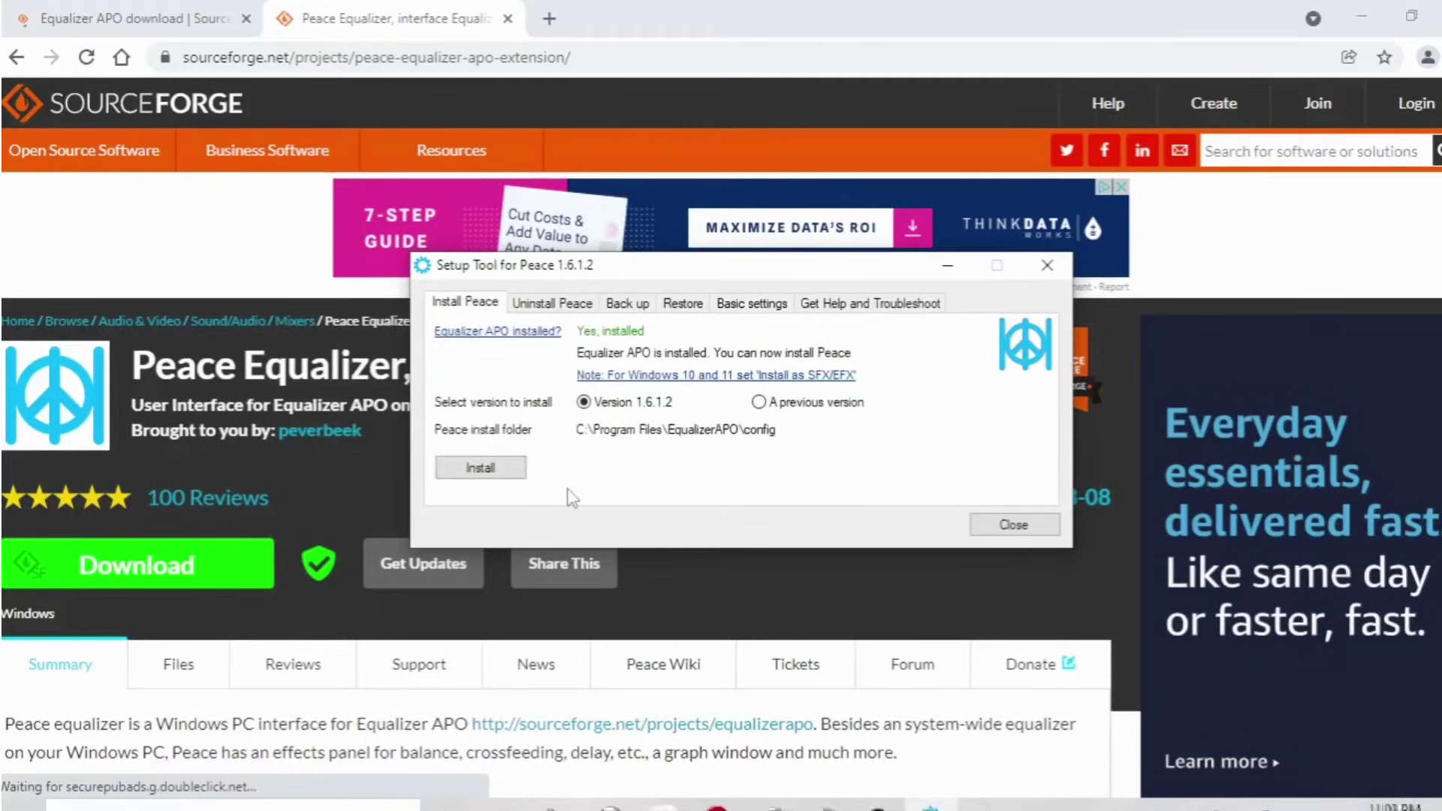
pyautogui.click(484, 471)
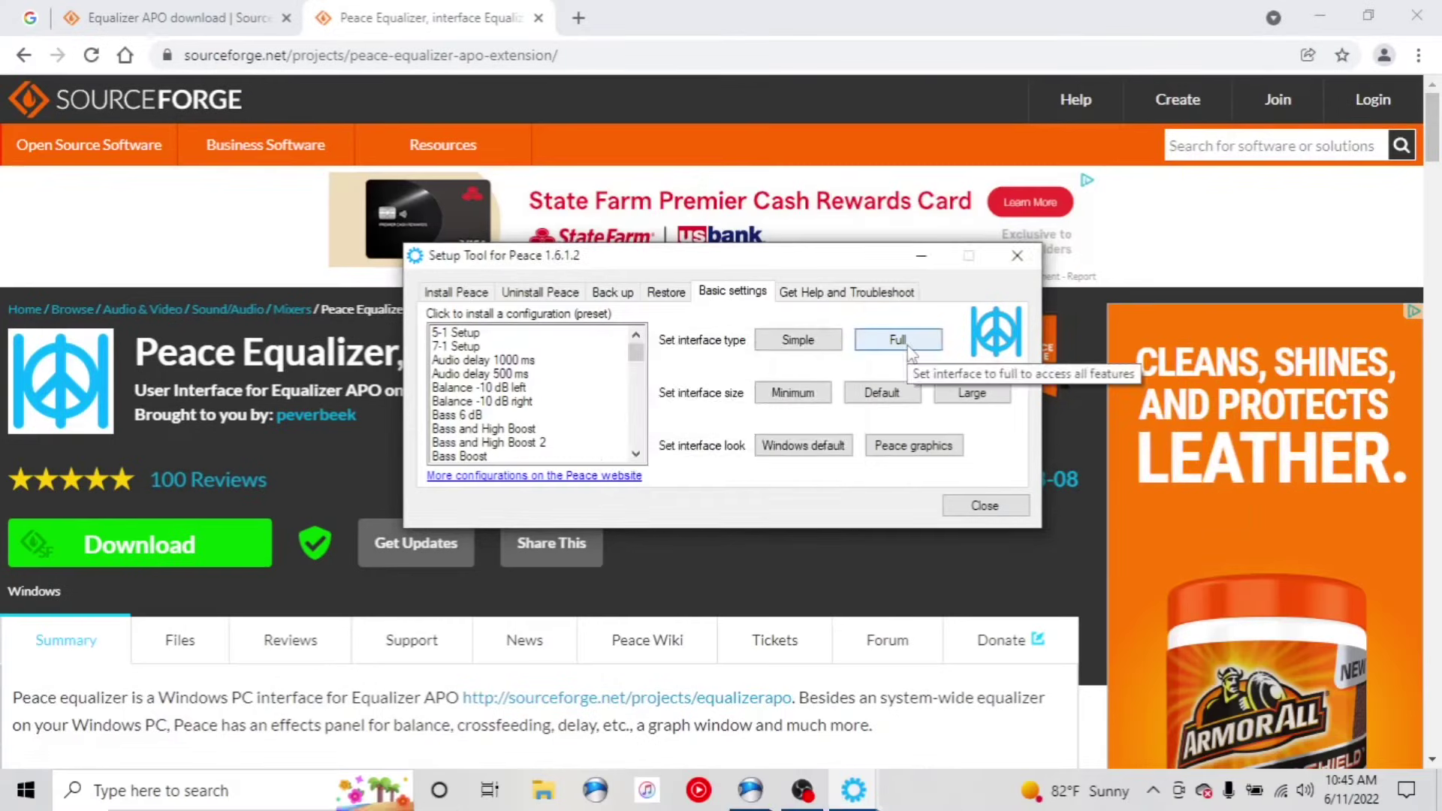
pyautogui.click(898, 339)
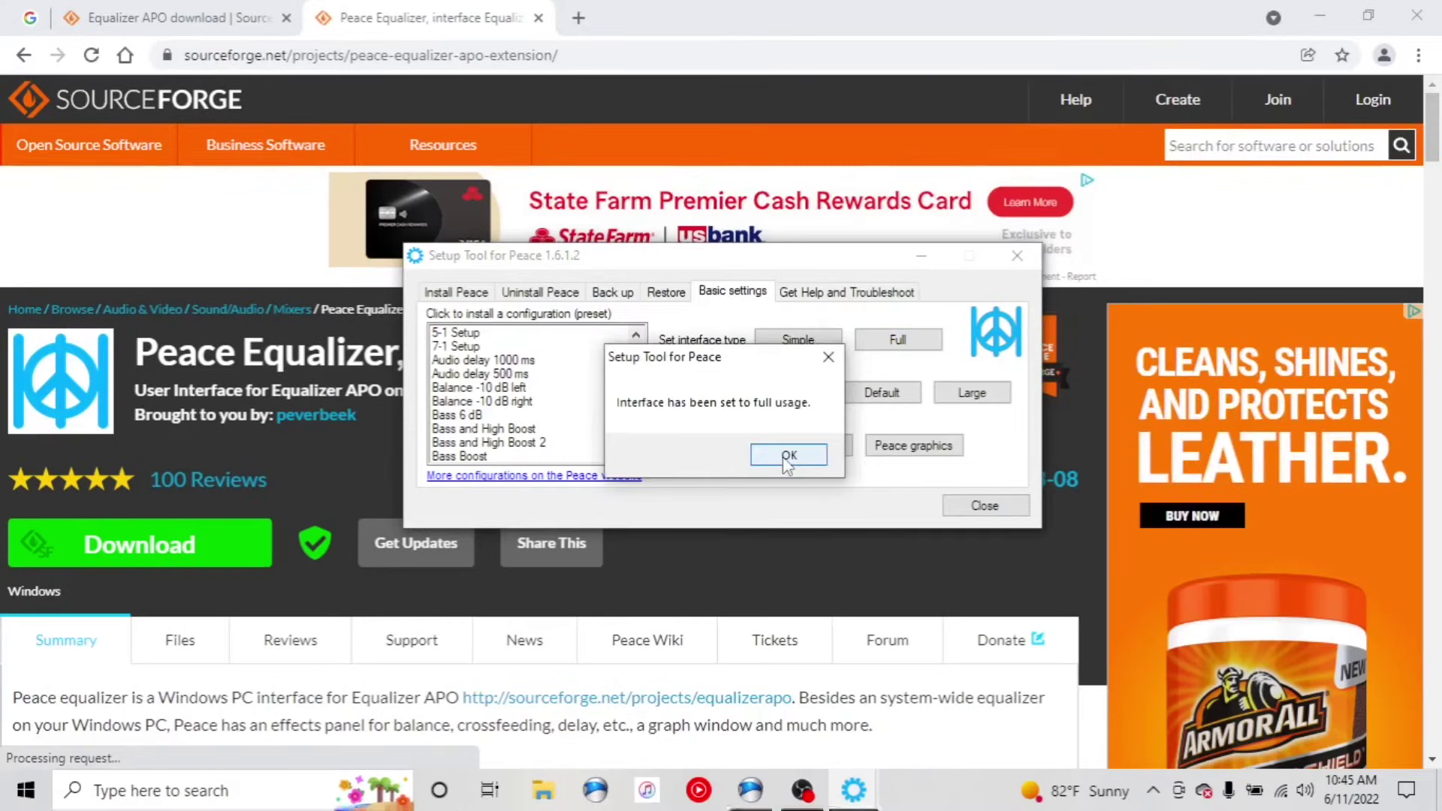
pyautogui.click(785, 453)
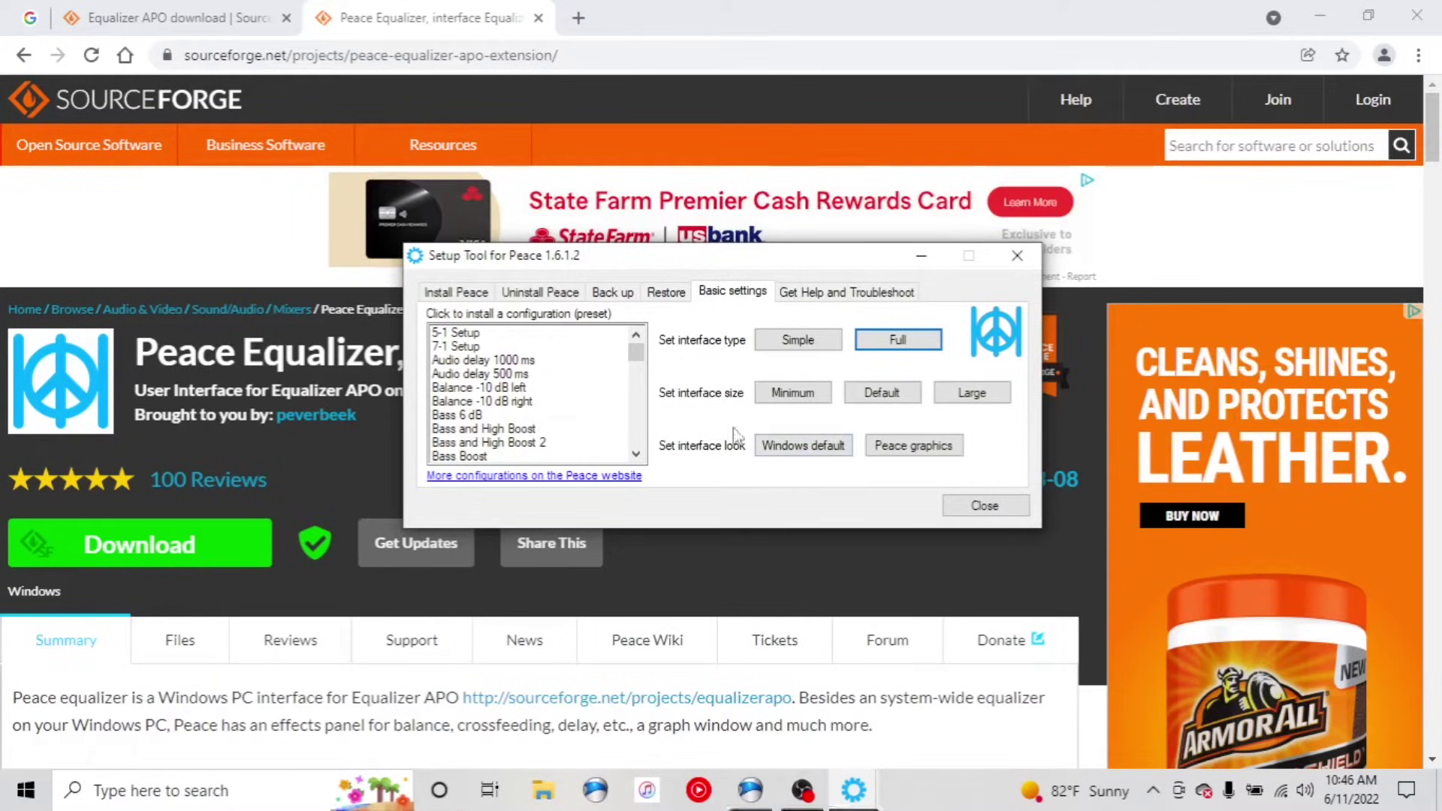
# - Install Peace 1.6.1.2, confirming the install and acknowledging completion
pyautogui.click(456, 293)
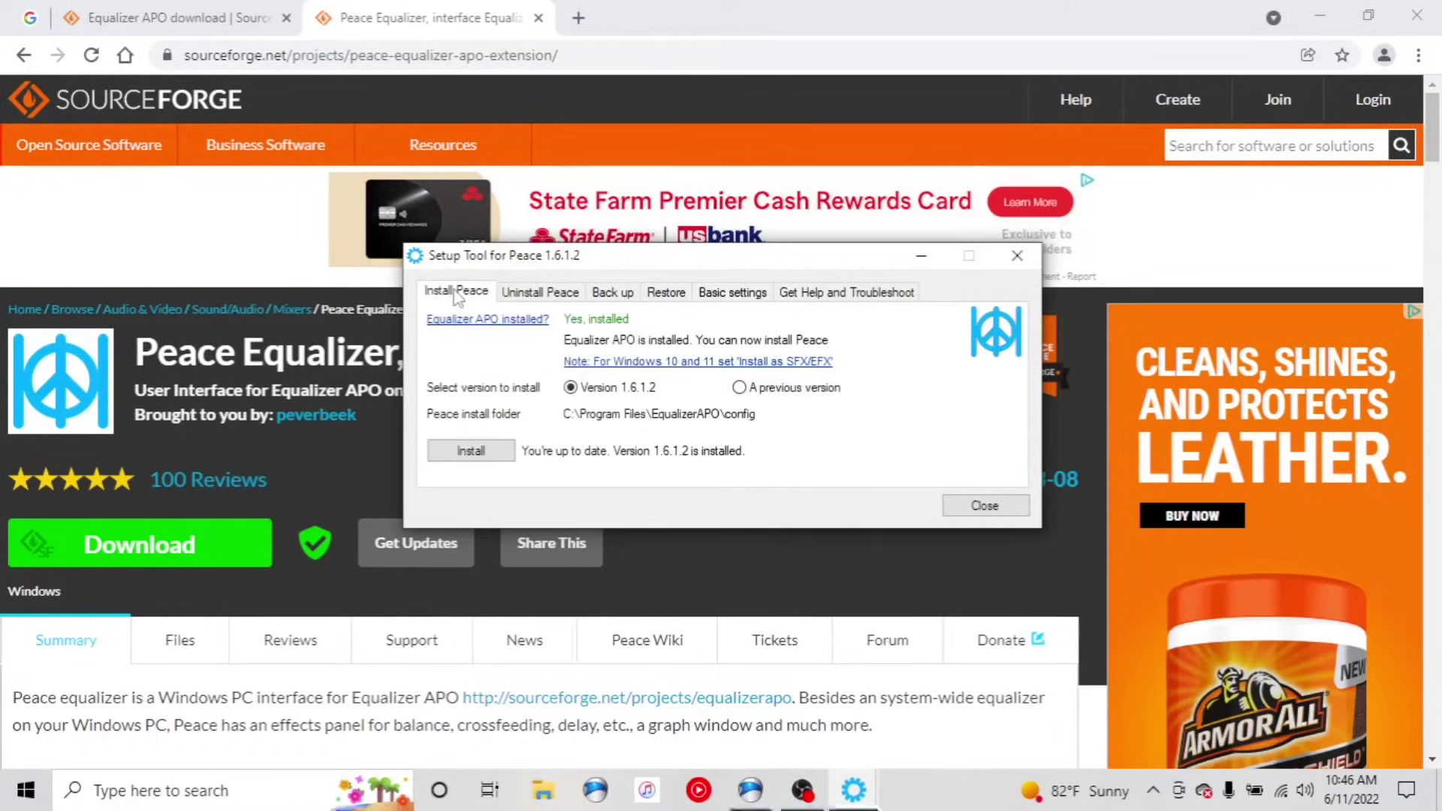
pyautogui.click(463, 452)
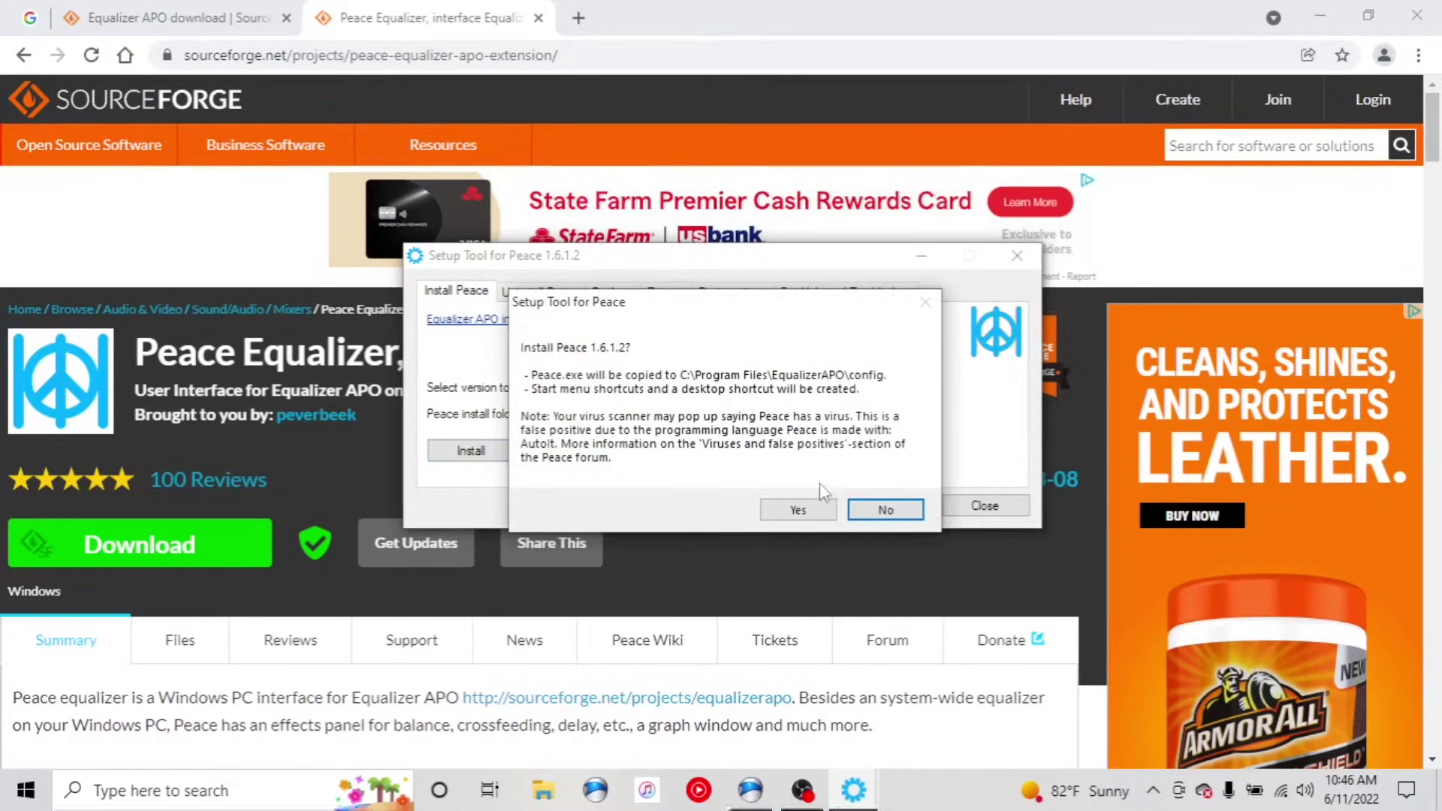
pyautogui.click(810, 509)
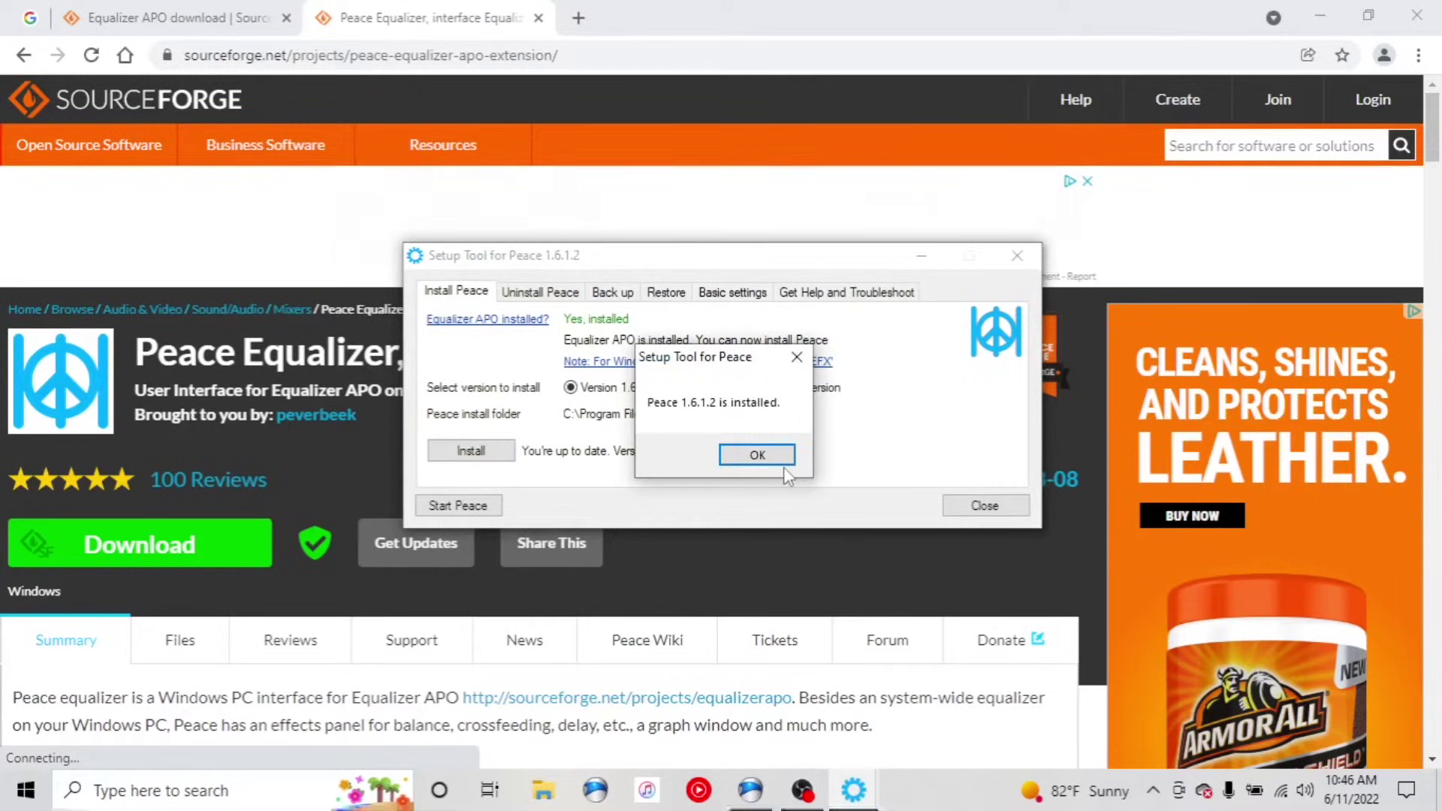
pyautogui.click(781, 460)
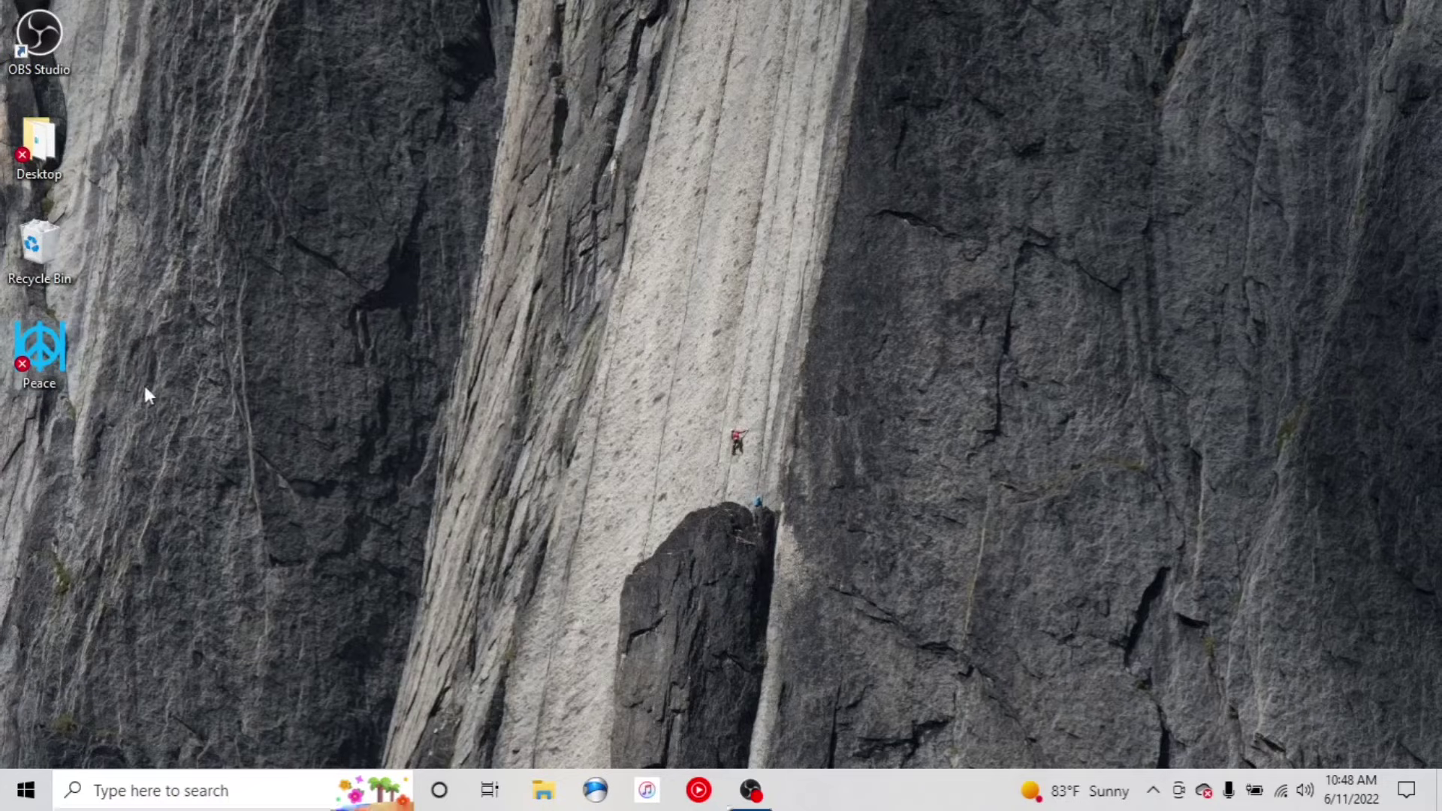
# - Select the new Peace shortcut on the cleared Windows desktop
pyautogui.click(45, 349)
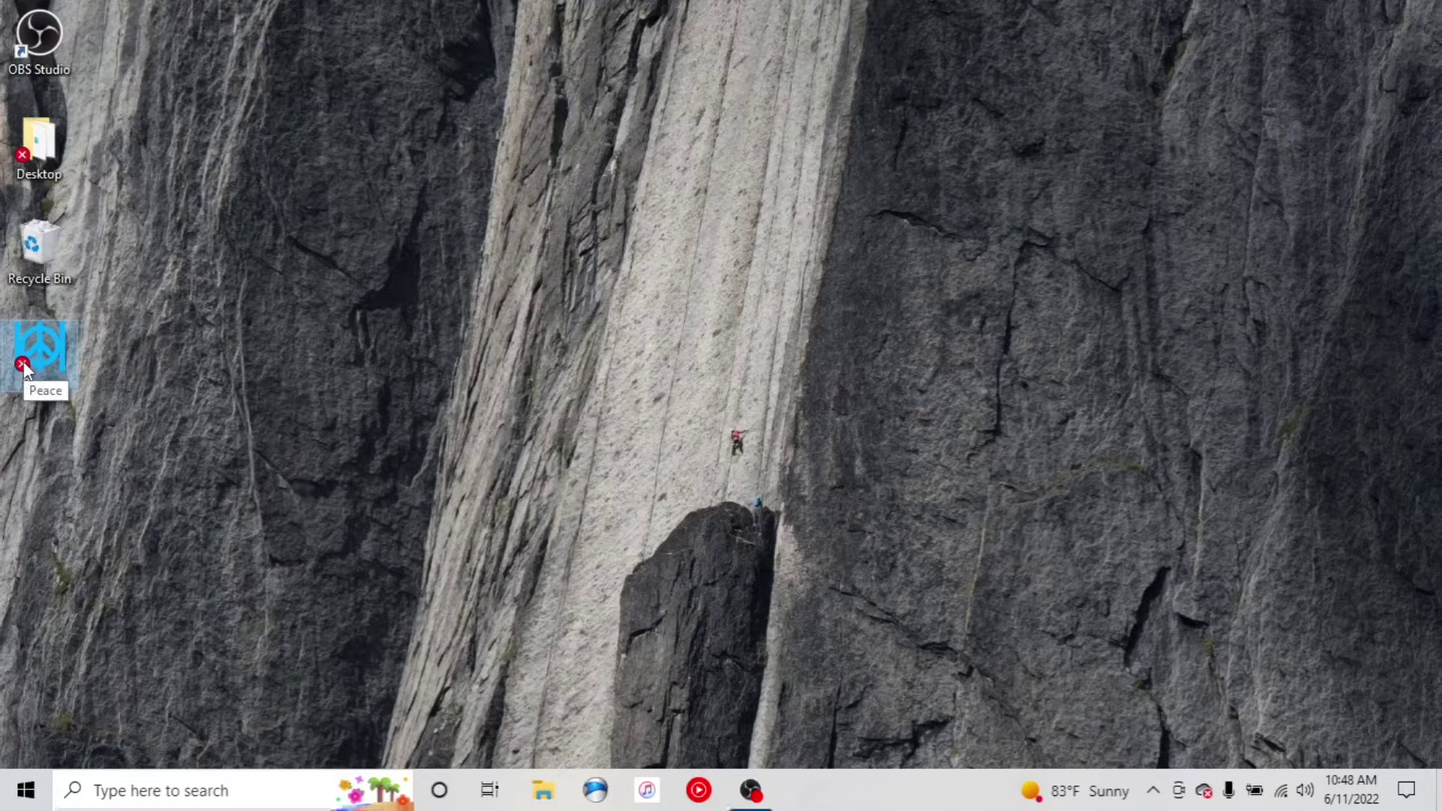
# - Launch Peace and continue past the Windows update notice to the 8 Band EQ
pyautogui.click(25, 367)
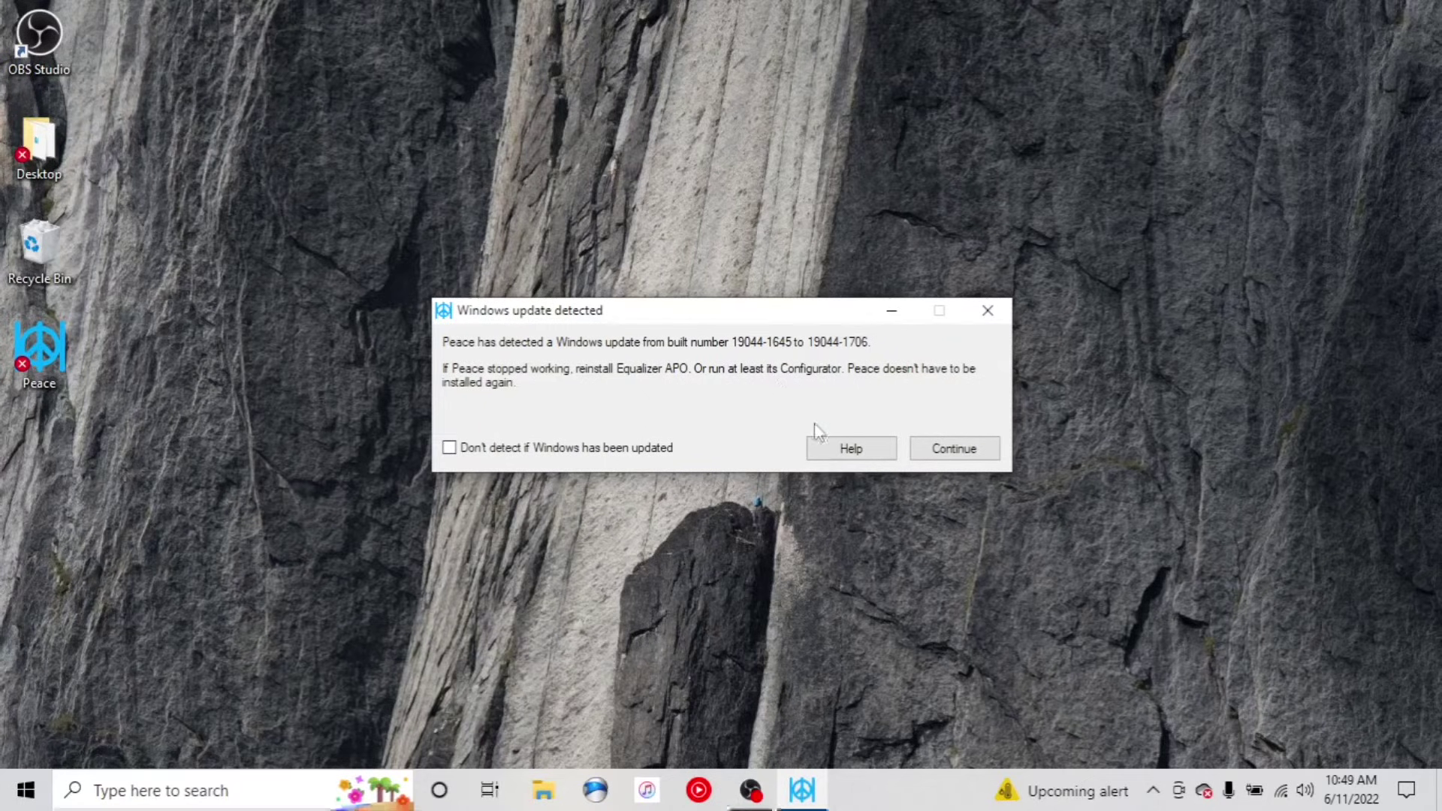
pyautogui.click(942, 450)
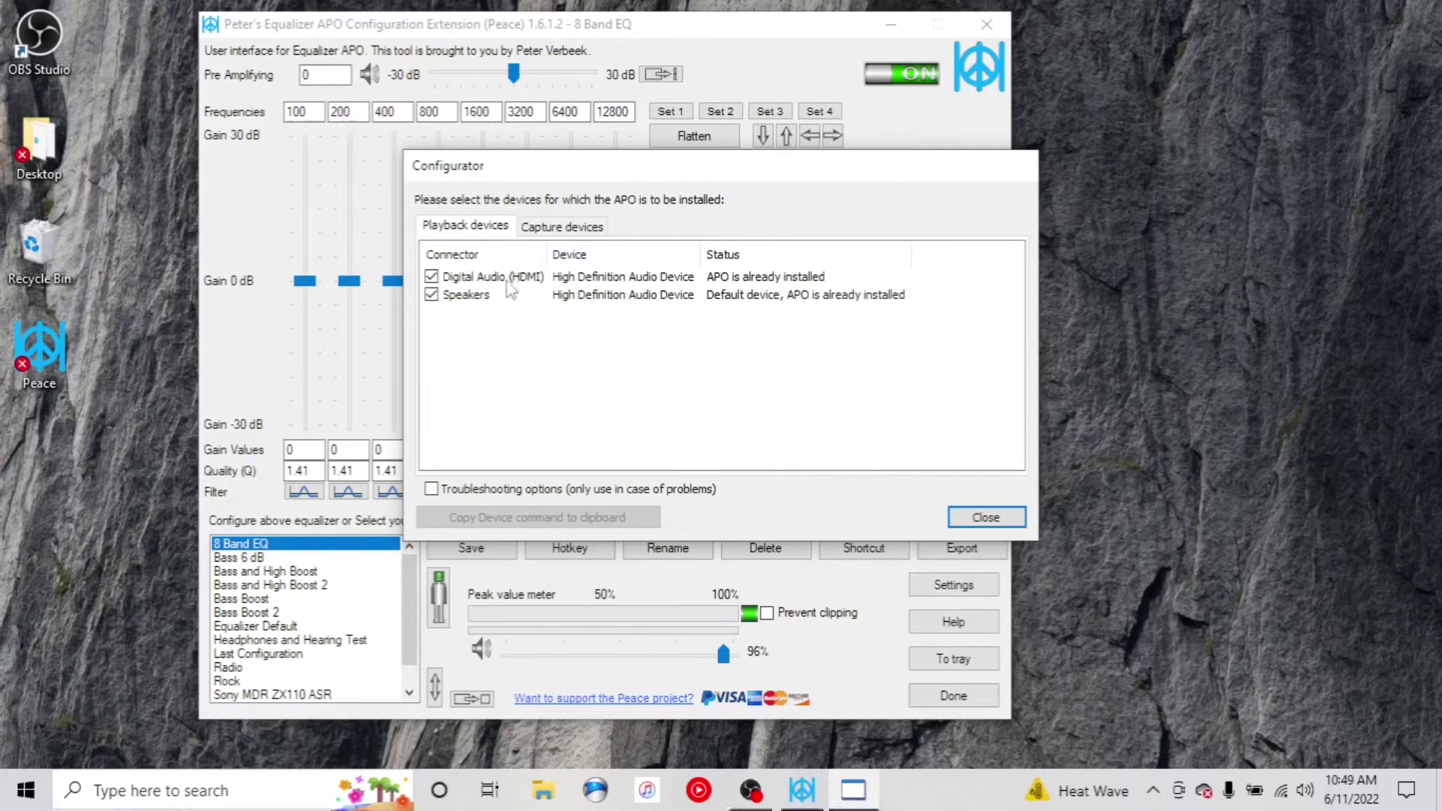
pyautogui.click(985, 518)
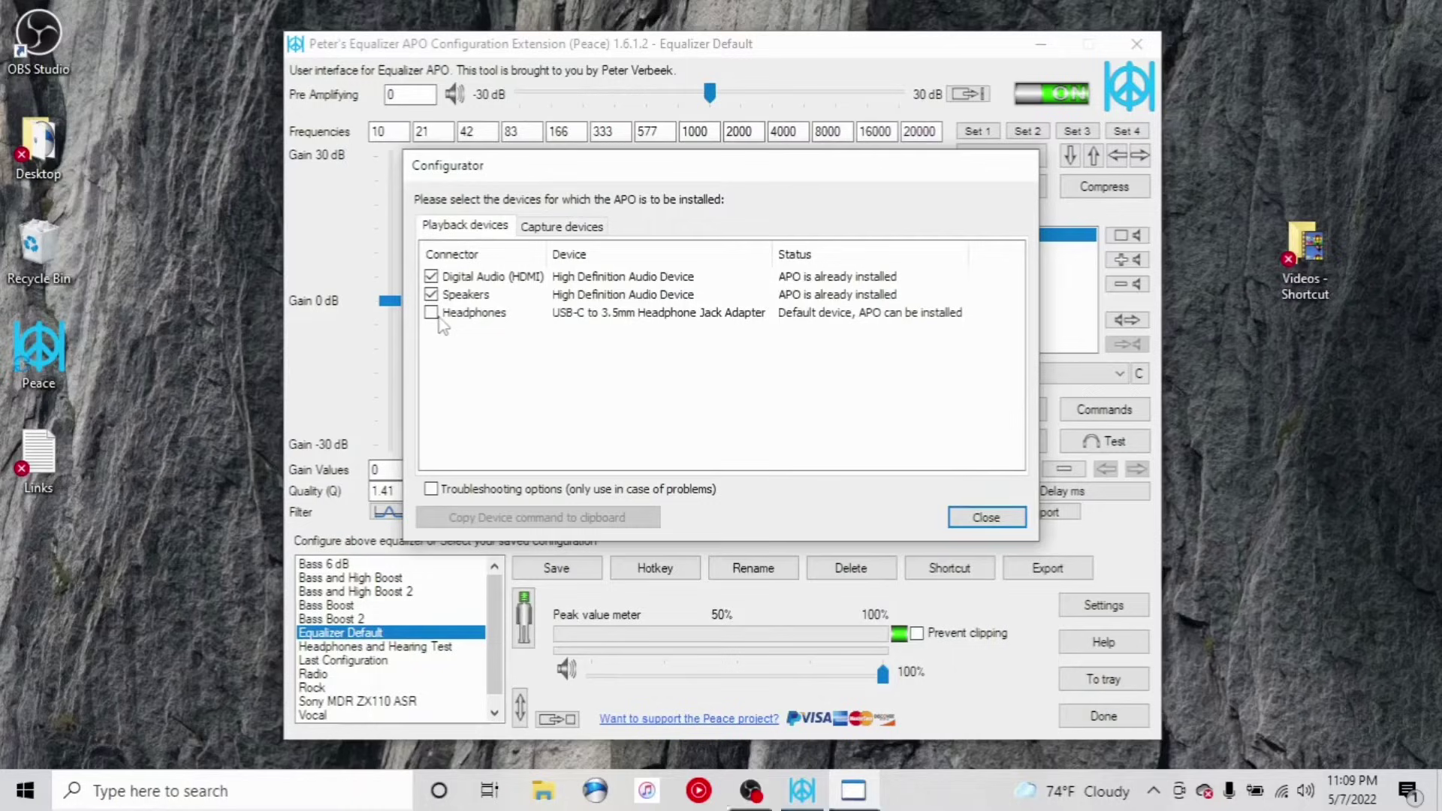
# - Add the USB-C headphones to the APO devices alongside HDMI and Speakers, then confirm
pyautogui.click(432, 313)
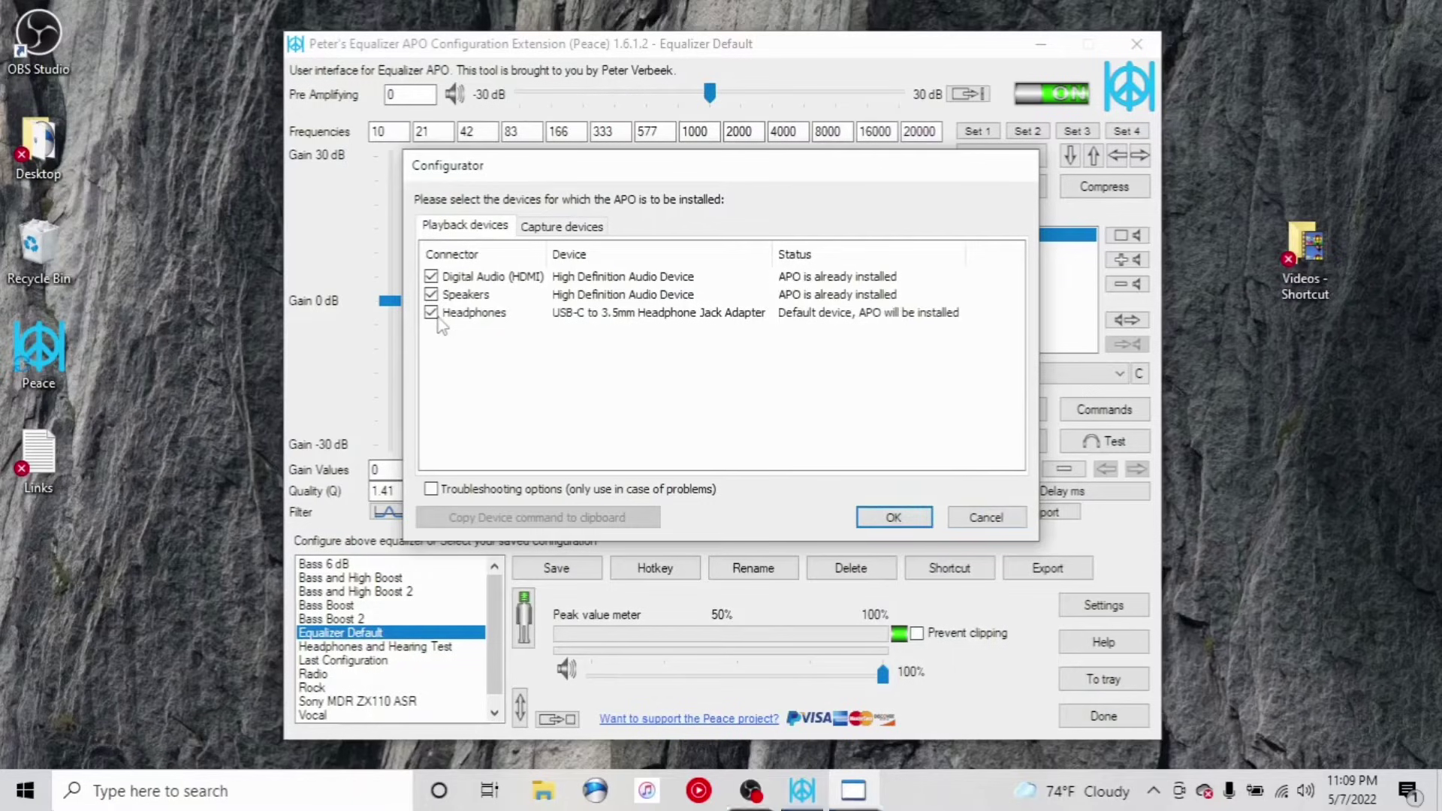
pyautogui.click(897, 518)
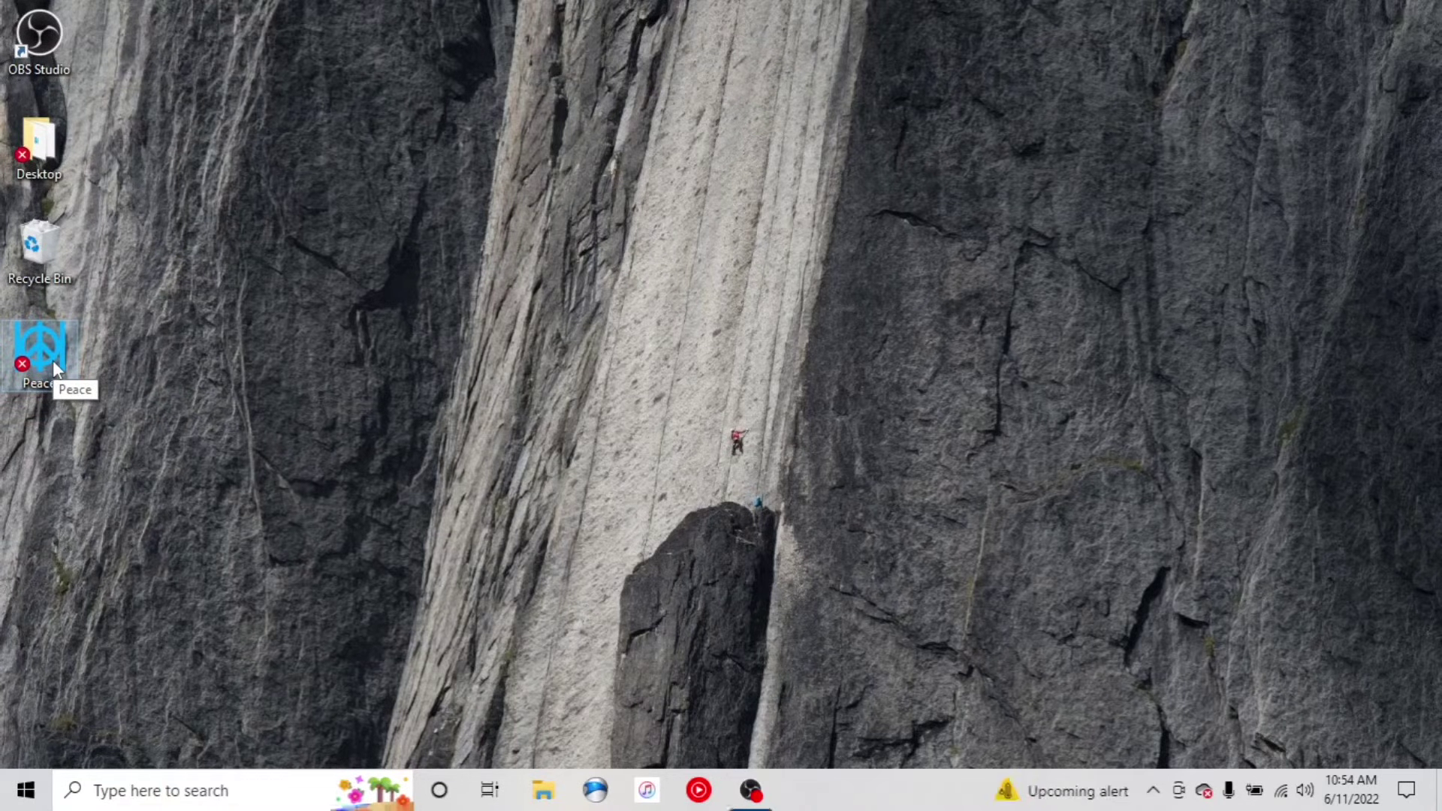
# - Relaunch Peace after the restart and close the device installation overview
pyautogui.doubleClick(52, 359)
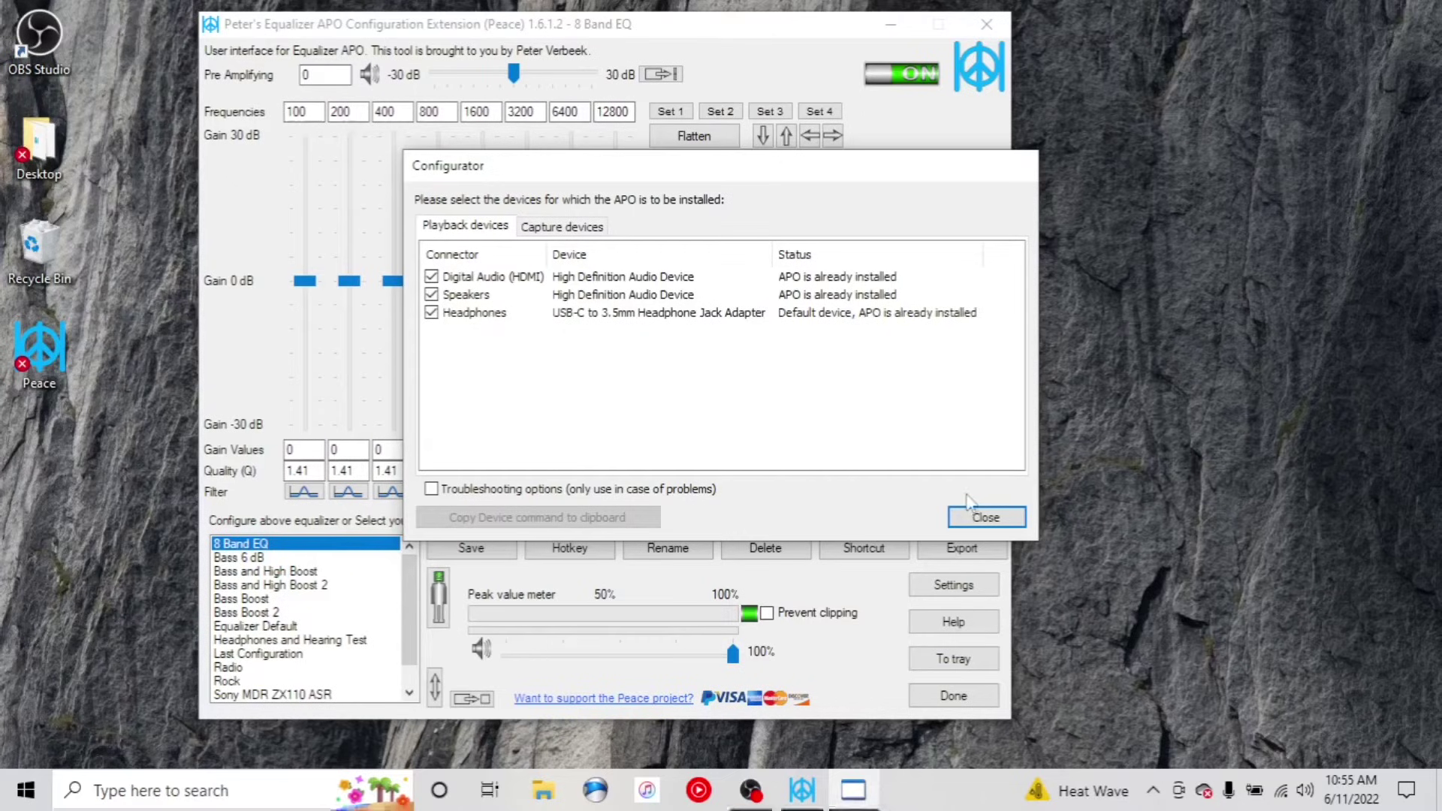
pyautogui.click(972, 520)
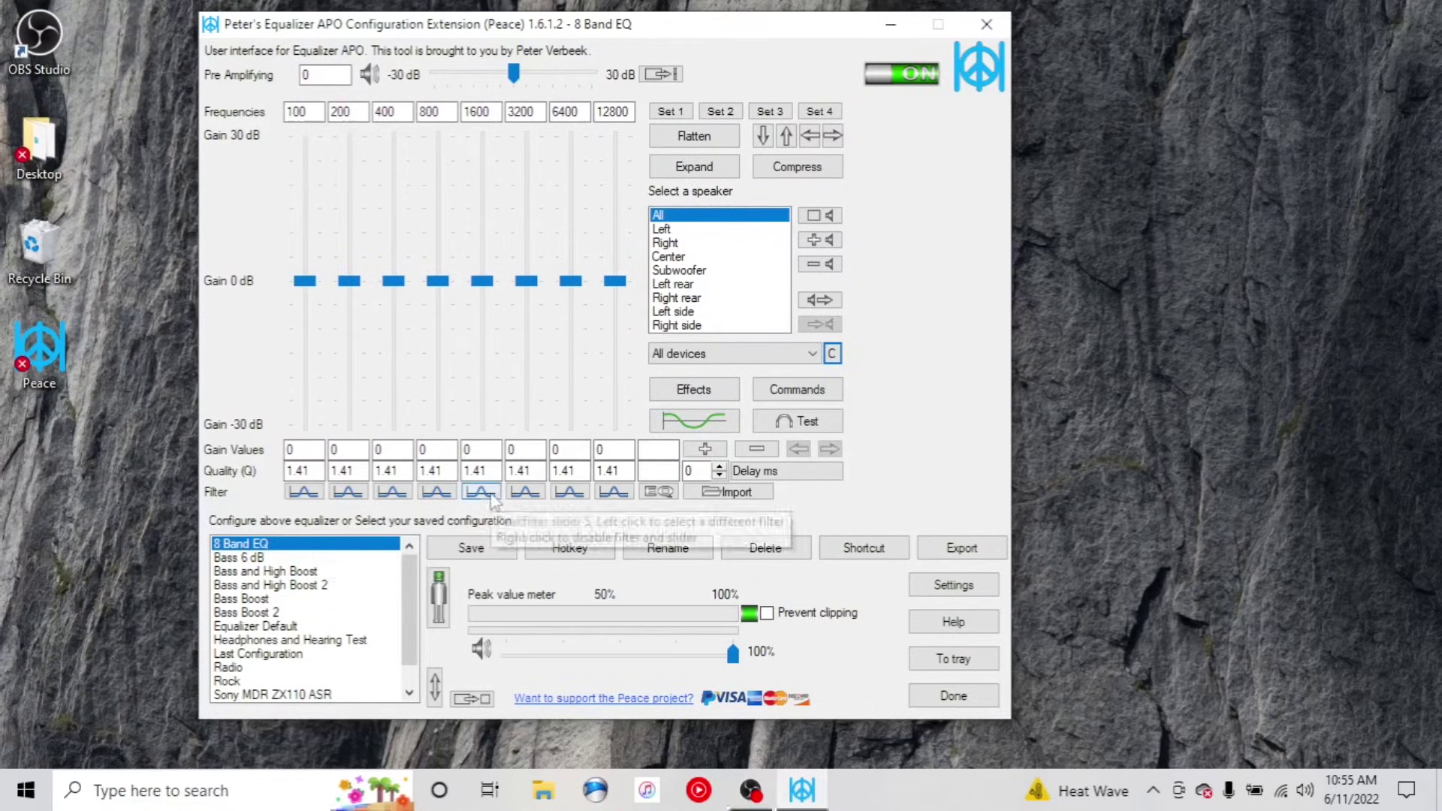
# - Add a ninth band, change its frequency from 1000 to 50 Hz, and set its gain to 2 dB
pyautogui.click(705, 451)
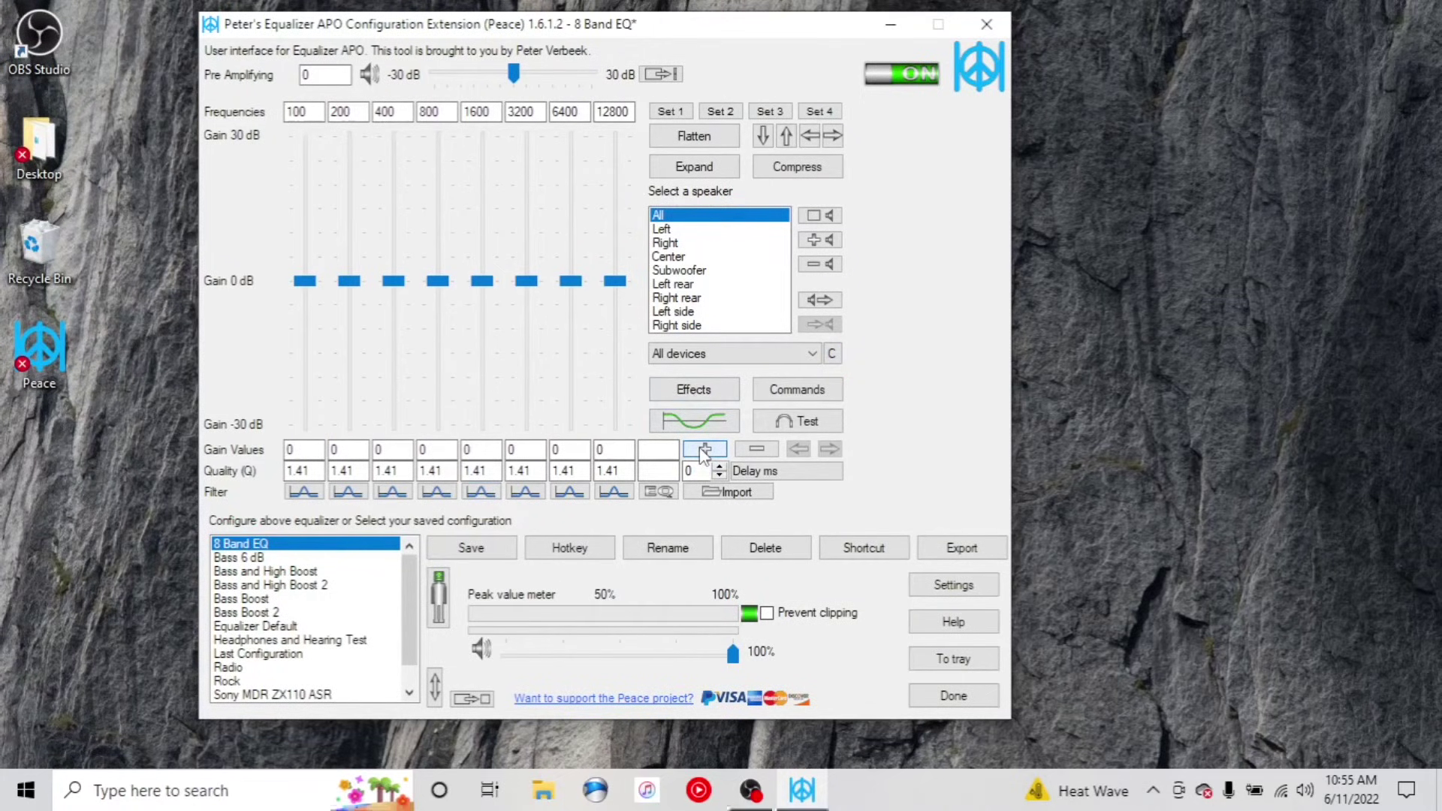
pyautogui.hotkey('alt', 'F4')
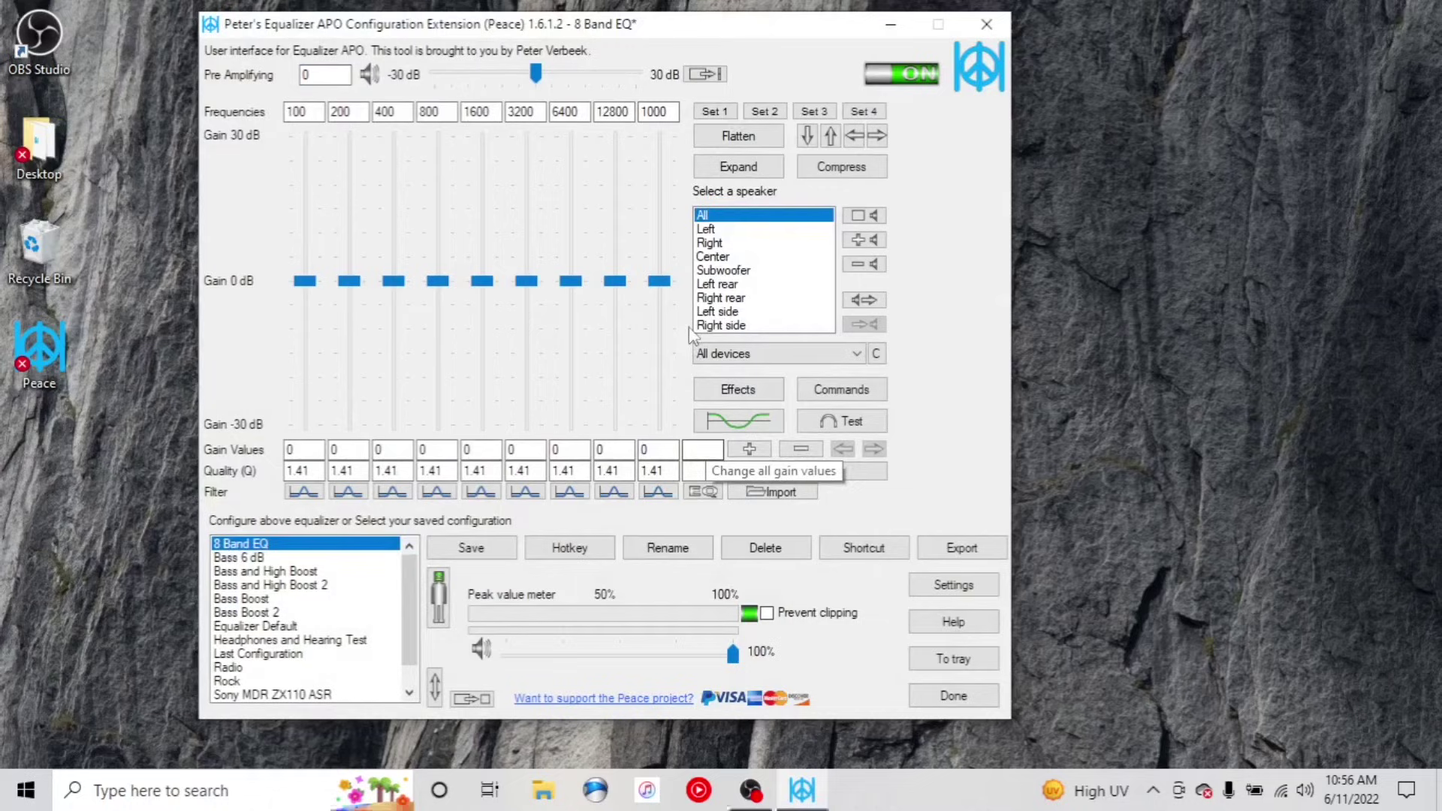
pyautogui.doubleClick(669, 111)
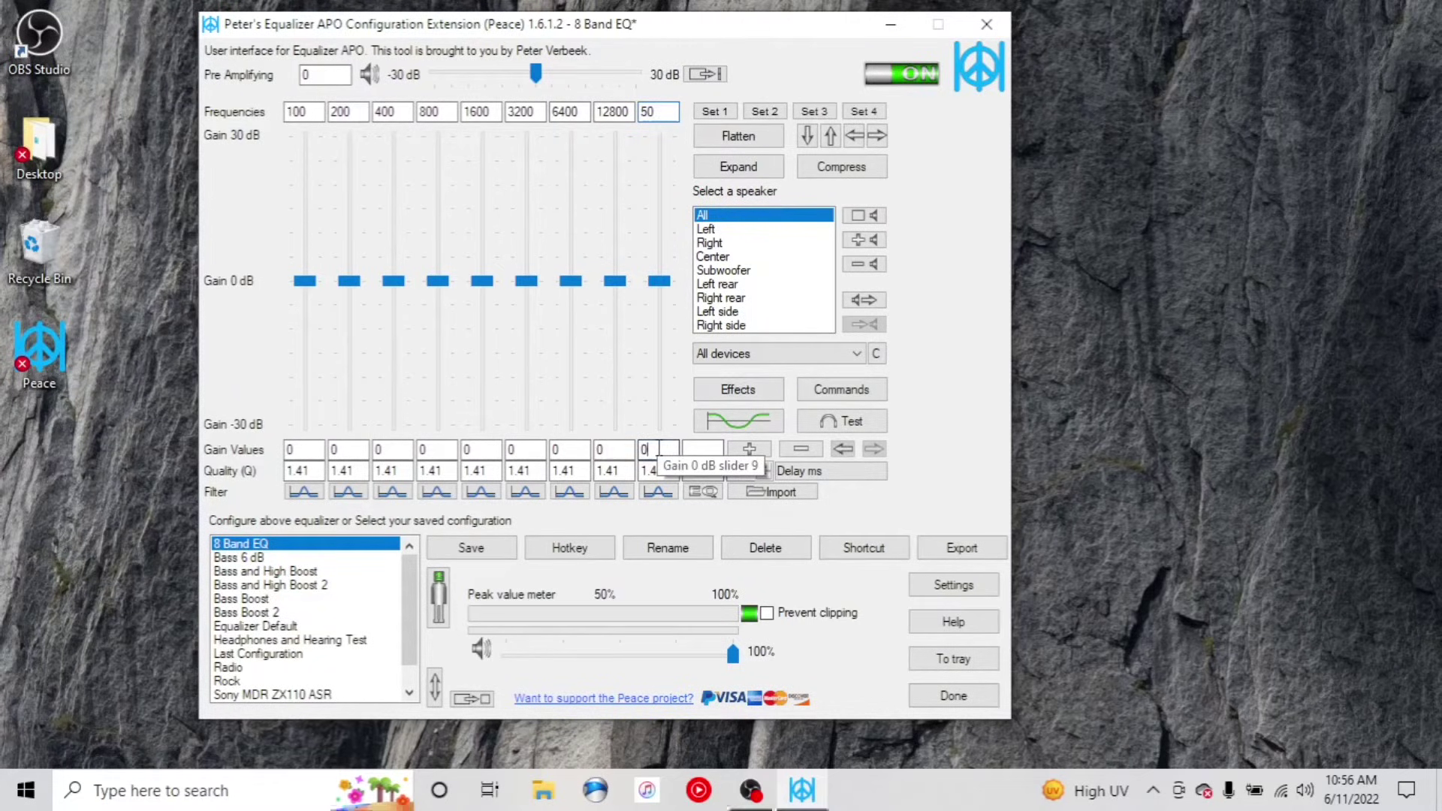
pyautogui.click(659, 449)
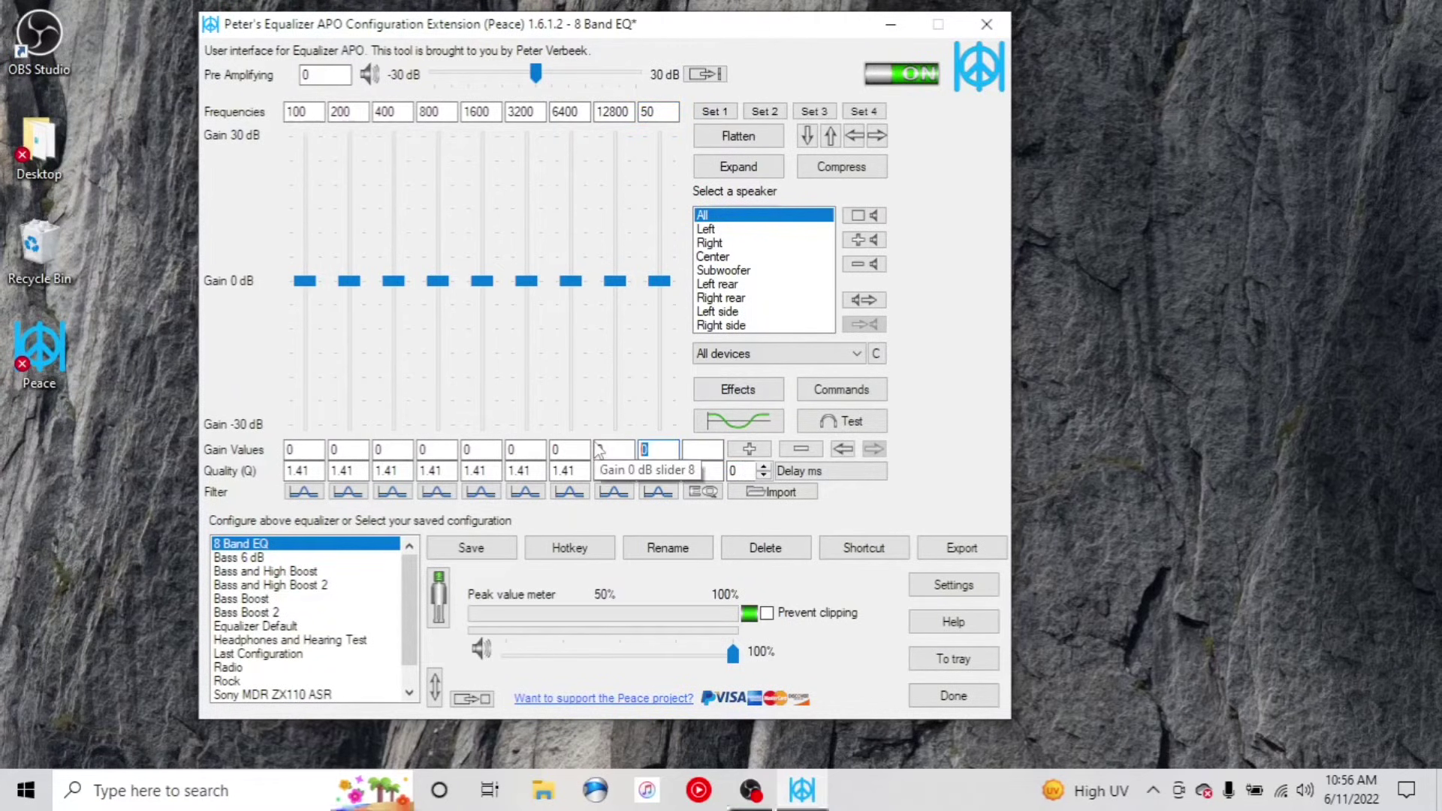
pyautogui.write('2')
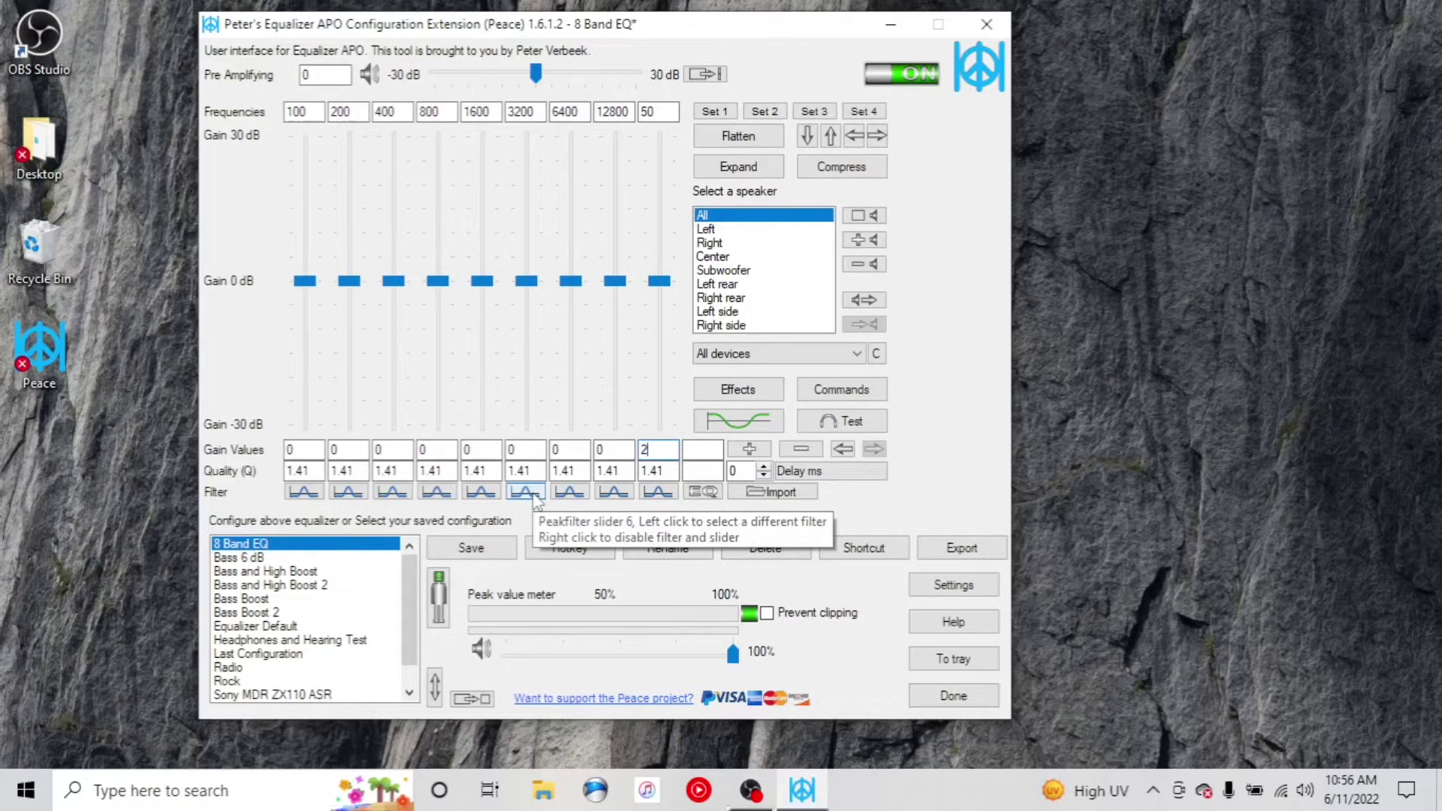
pyautogui.press('Return')
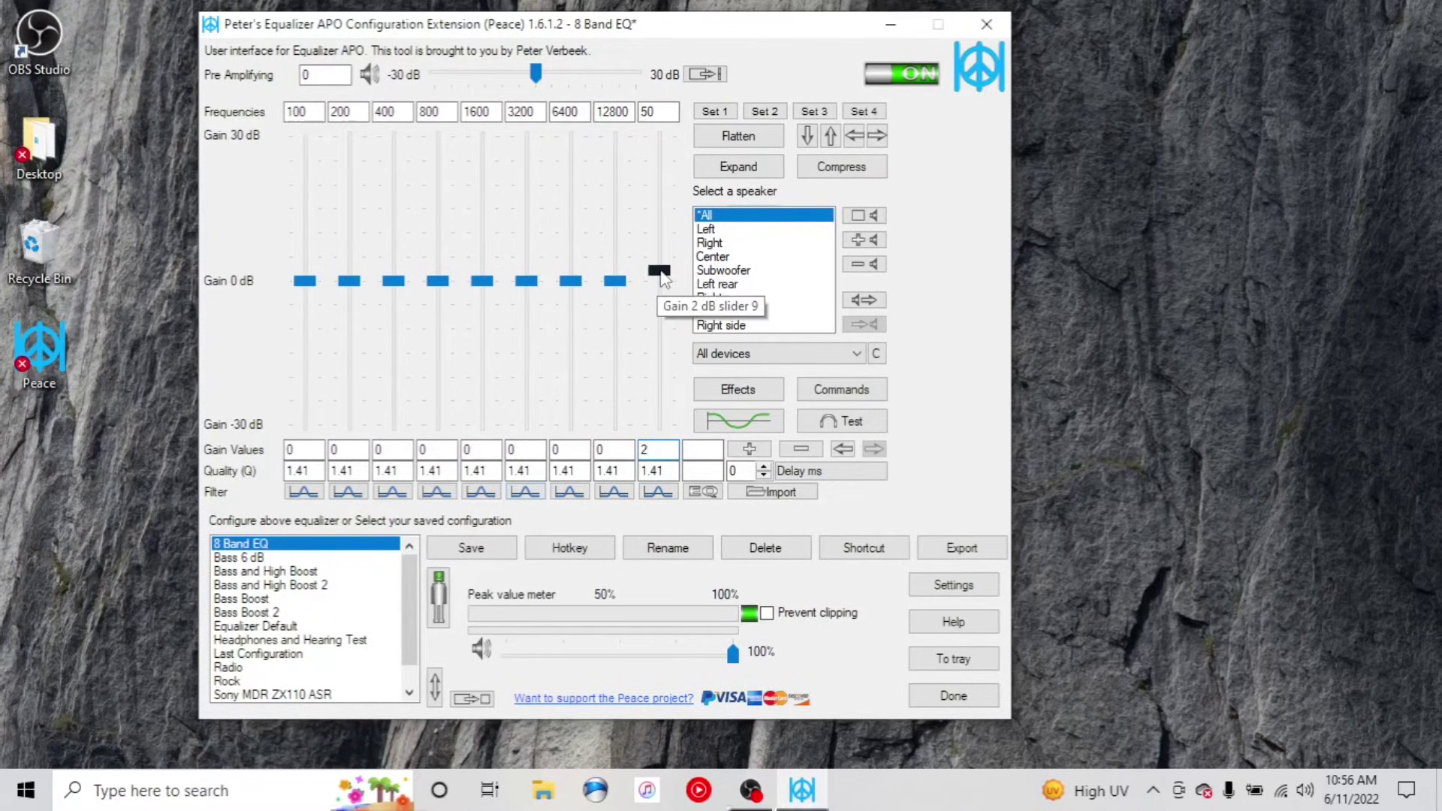
pyautogui.moveTo(661, 275); pyautogui.dragTo(661, 272)
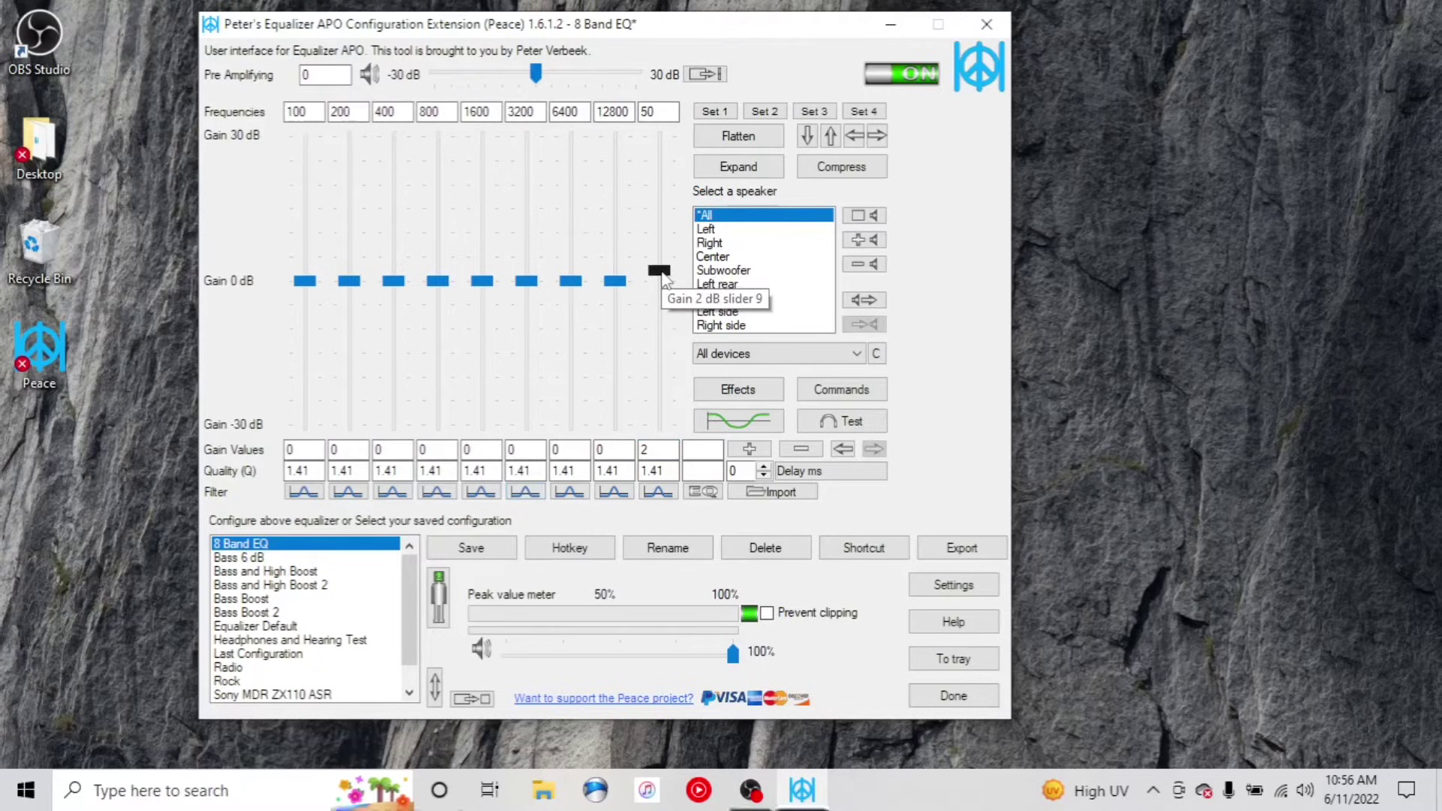
# - Rename the configuration from '8 Band EQ' to 'EQ 1' and save it
pyautogui.click(469, 548)
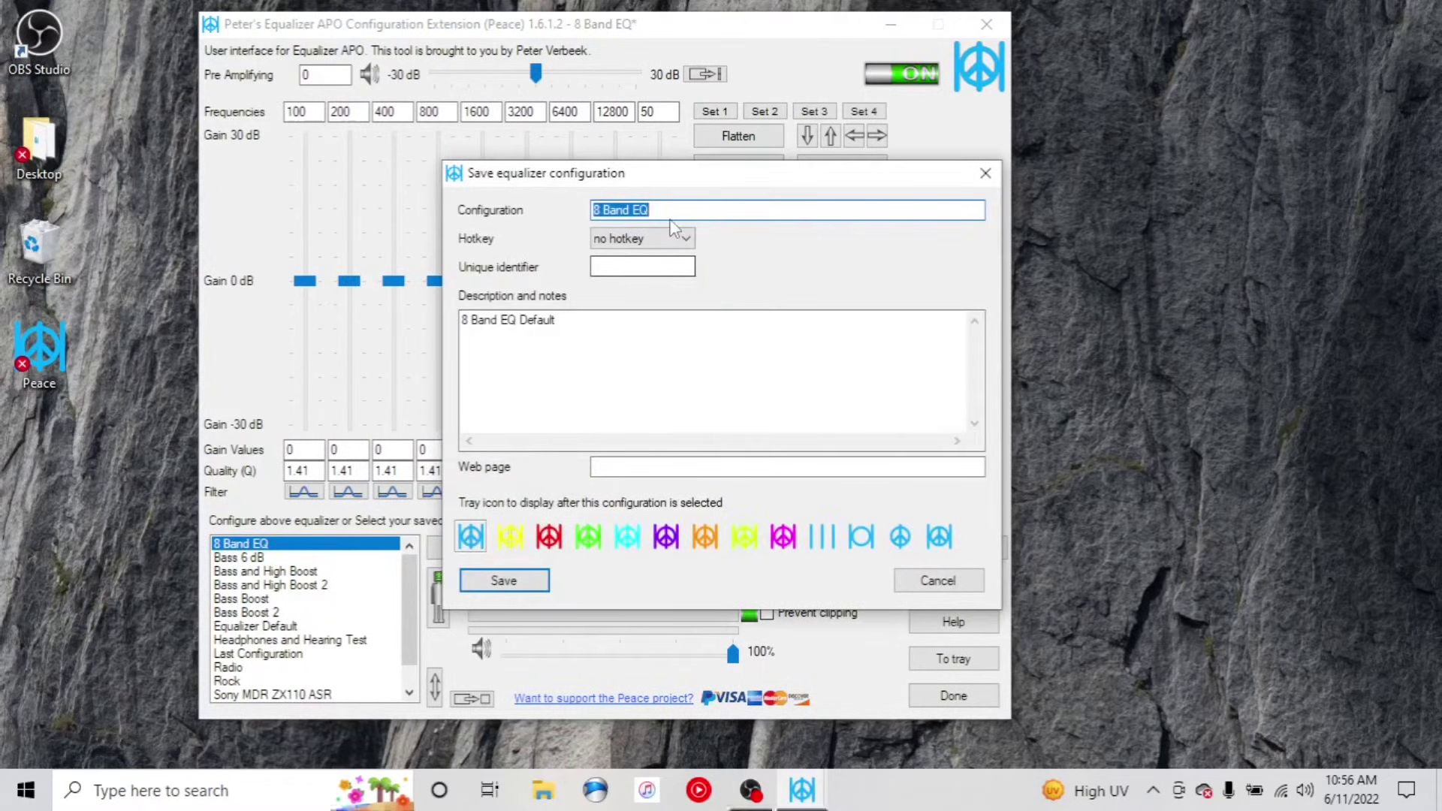
pyautogui.click(676, 216)
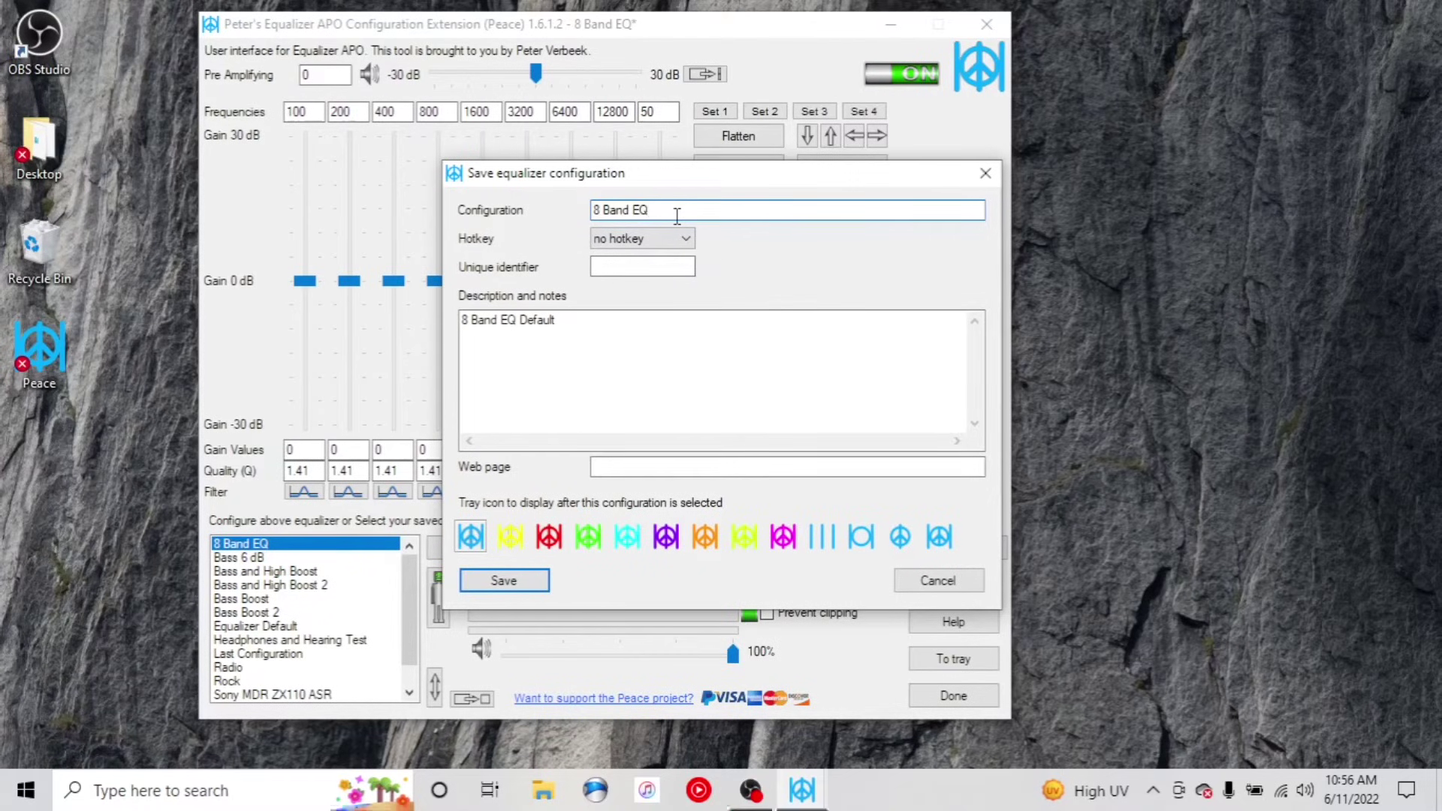
pyautogui.moveTo(677, 216); pyautogui.dragTo(495, 222)
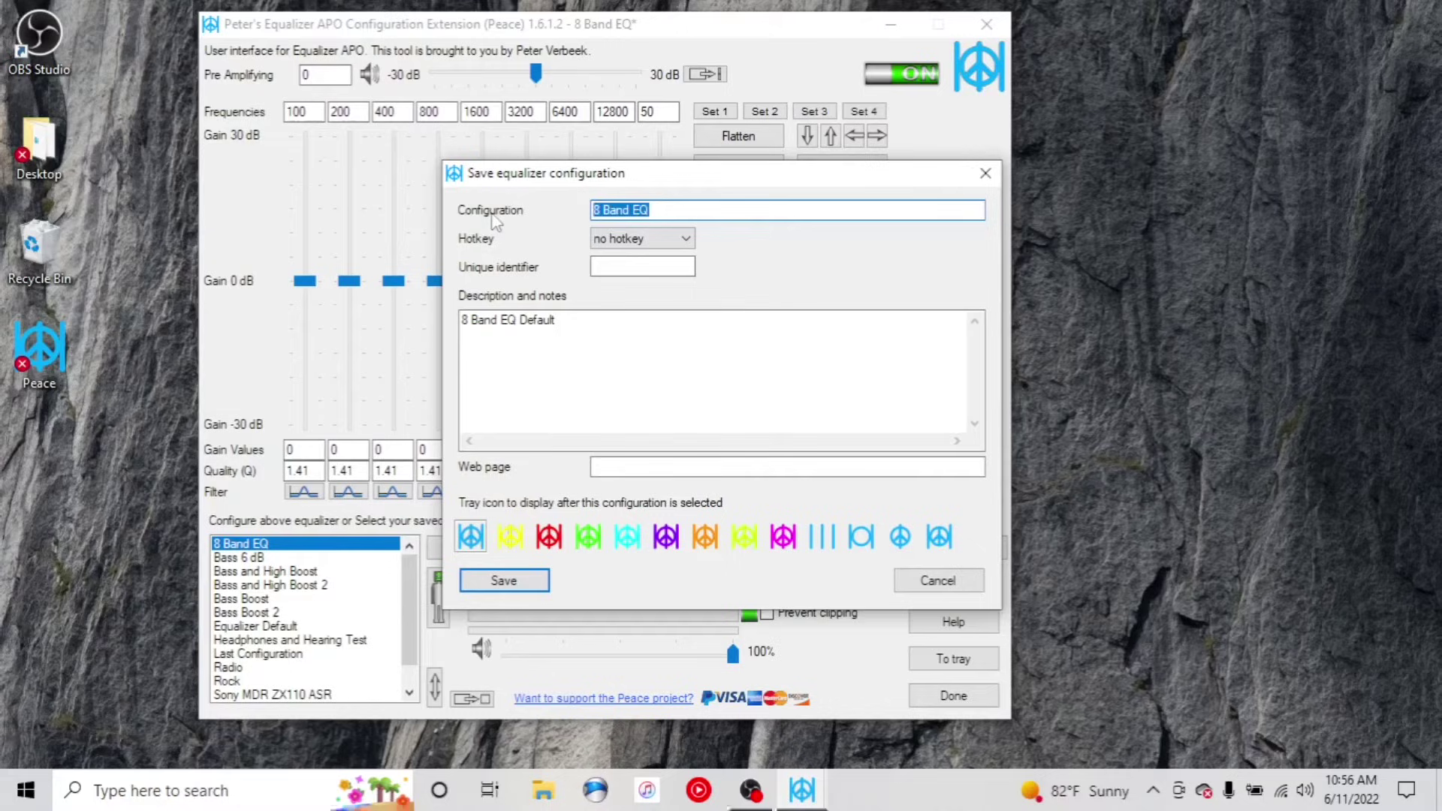
pyautogui.write('EQ 1')
pyautogui.click(500, 580)
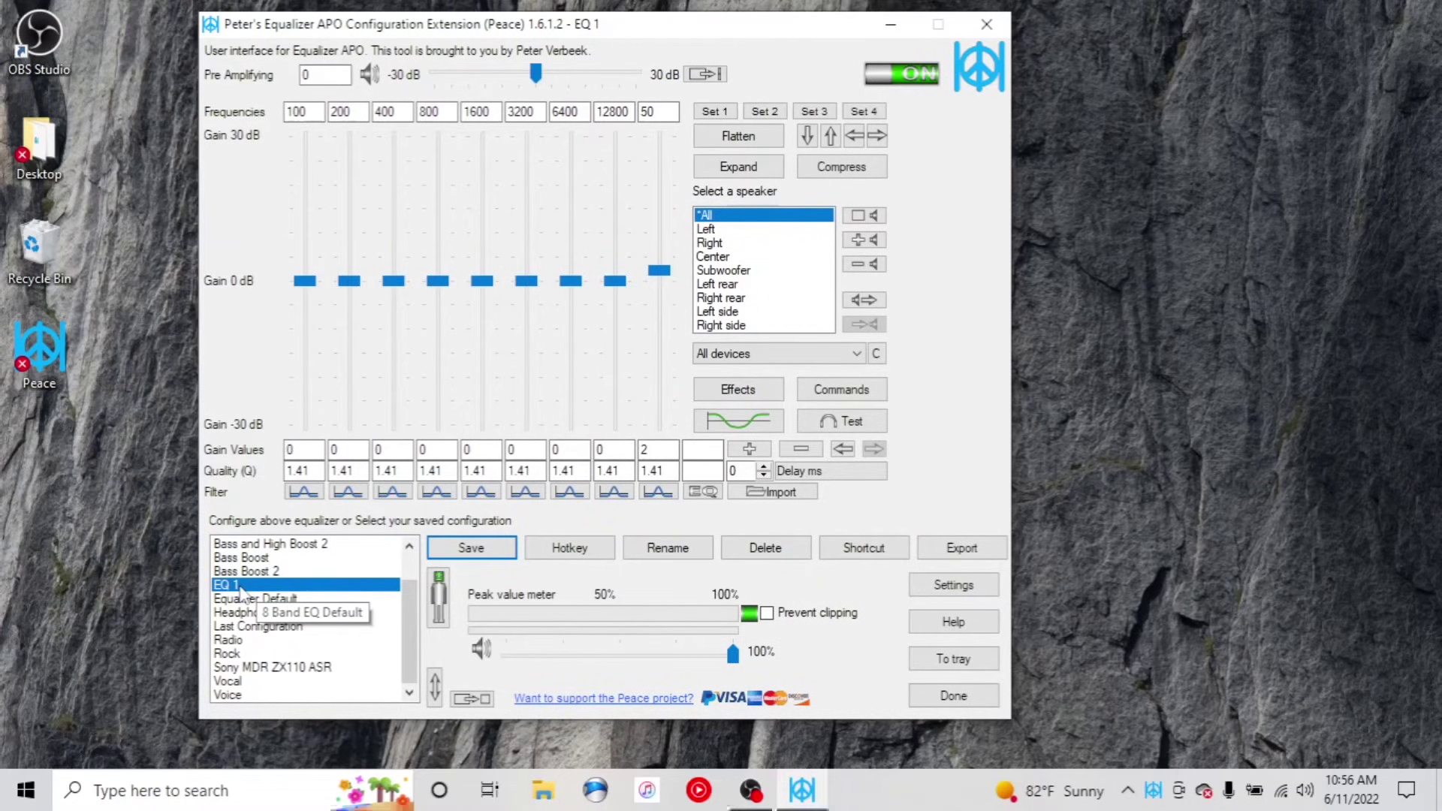
pyautogui.click(409, 564)
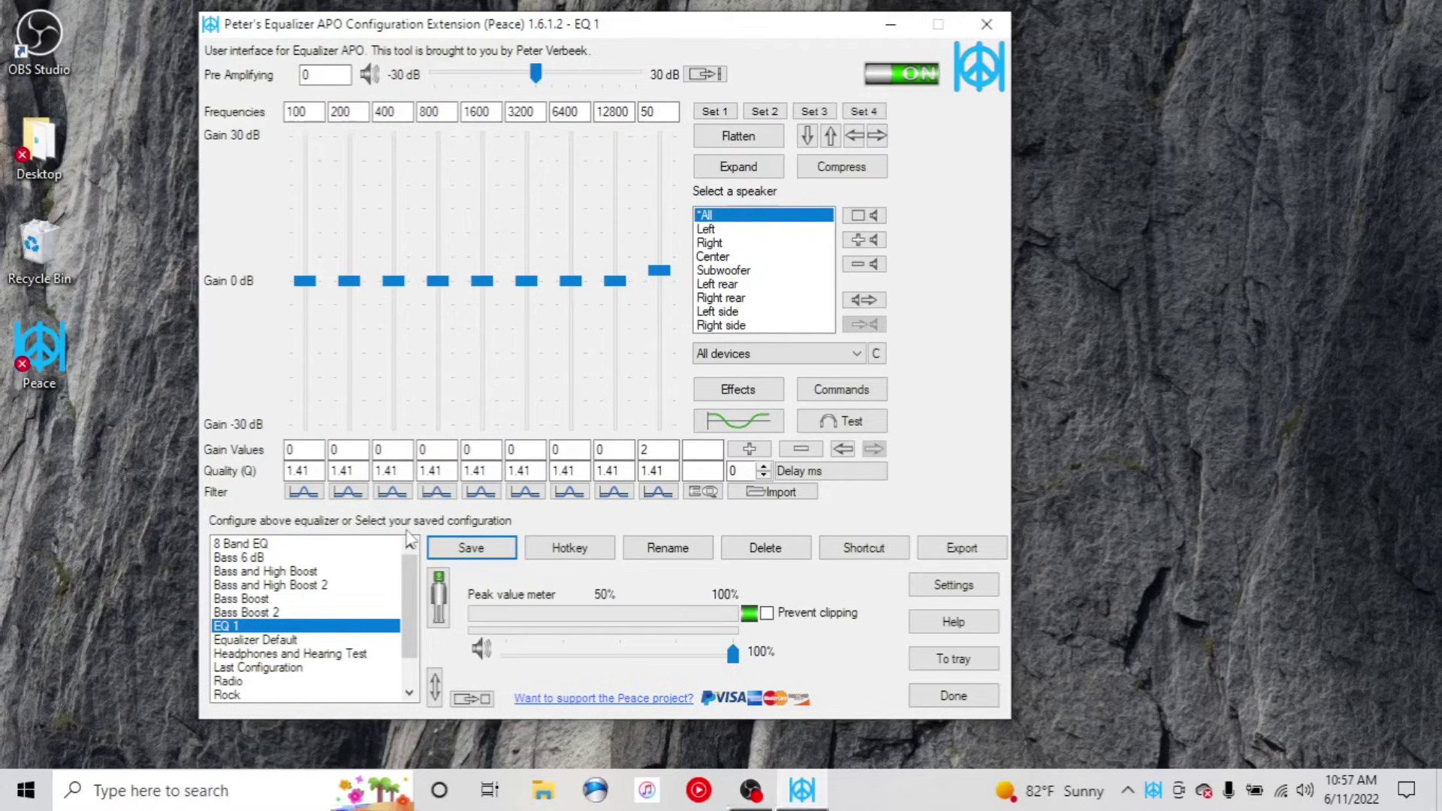
# - Set the 100 Hz band's gain to 10 dB and pre-amp to -10 dB, then save as EQ 1
pyautogui.click(311, 449)
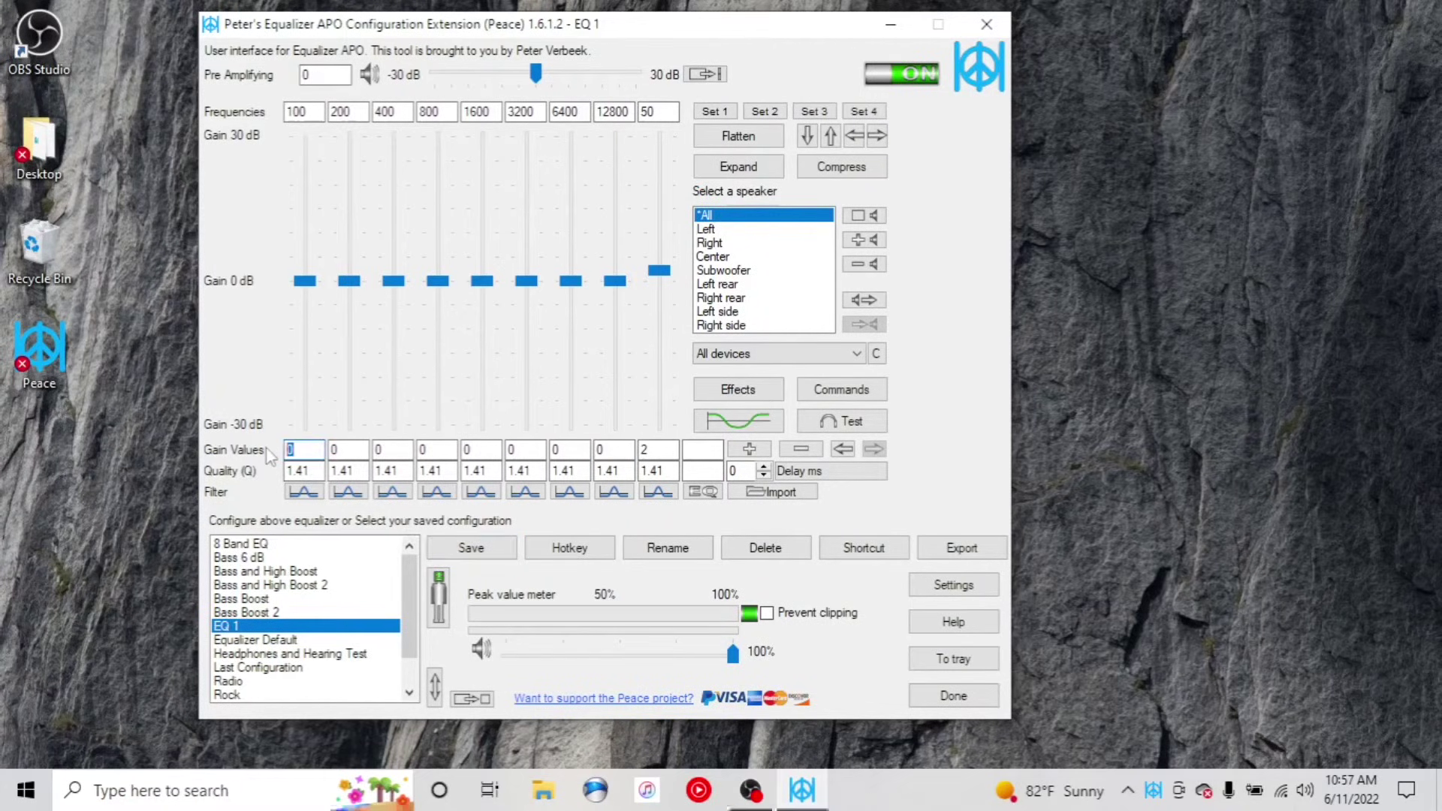
pyautogui.write('10')
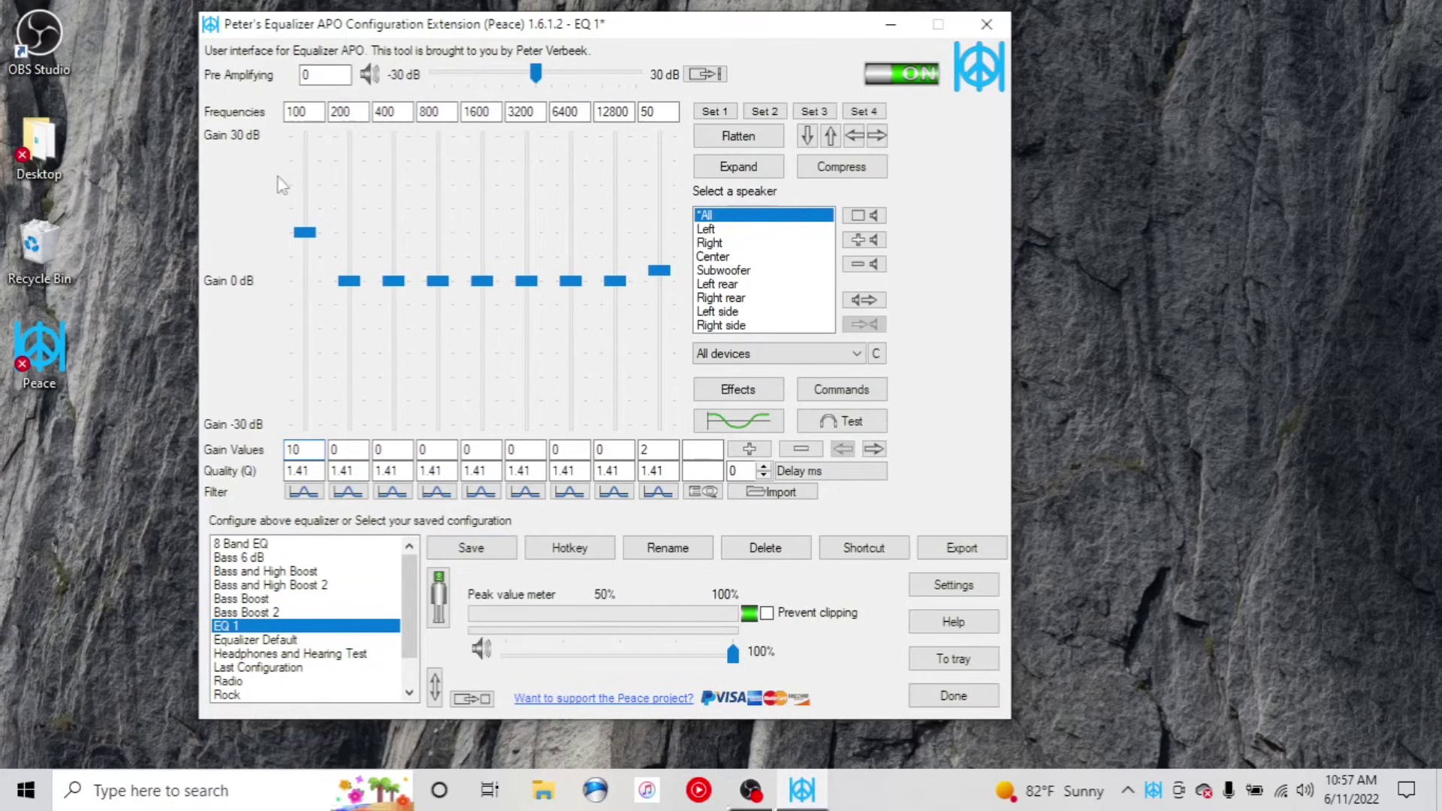
pyautogui.click(314, 72)
pyautogui.doubleClick(314, 72)
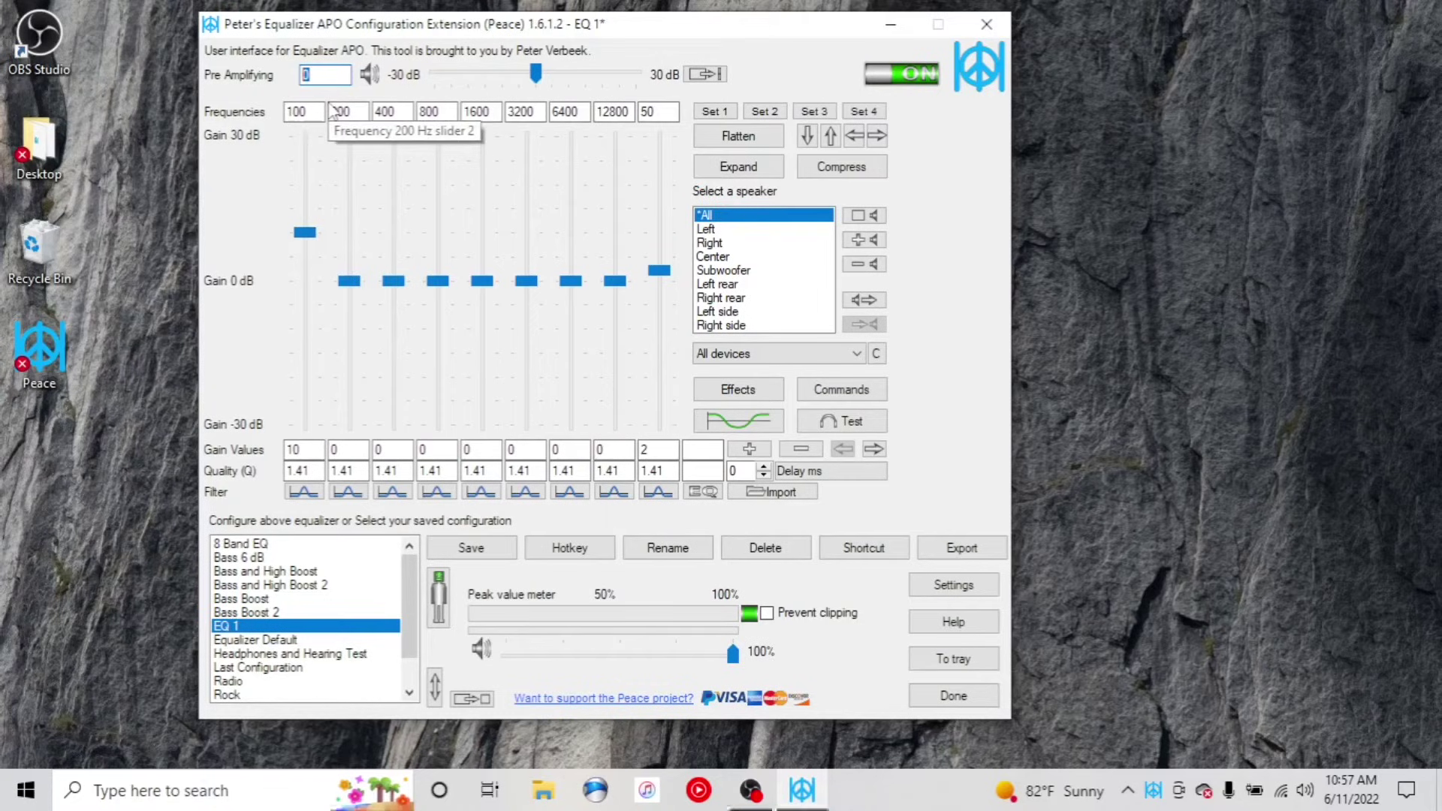
pyautogui.write('1')
pyautogui.press('Return')
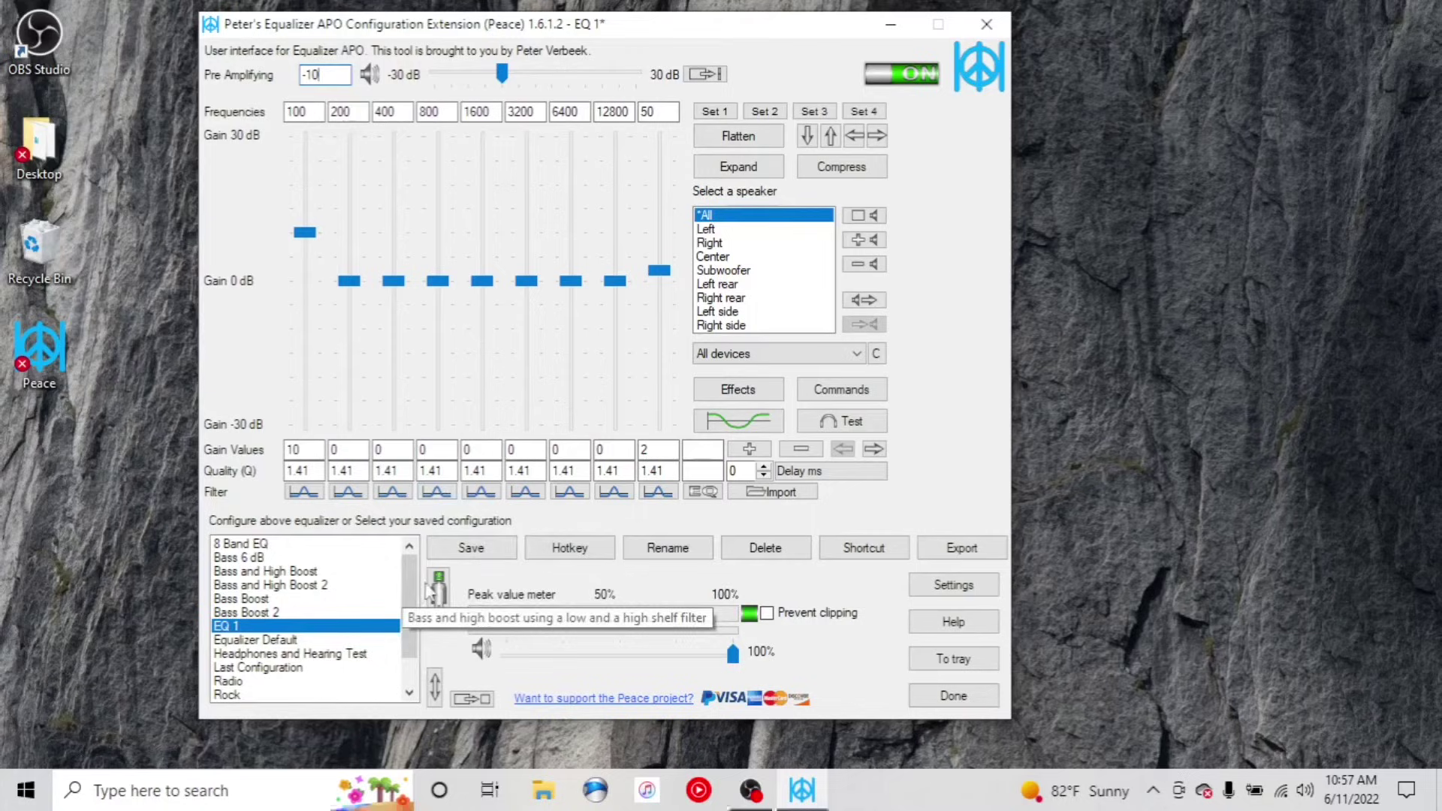
pyautogui.click(471, 547)
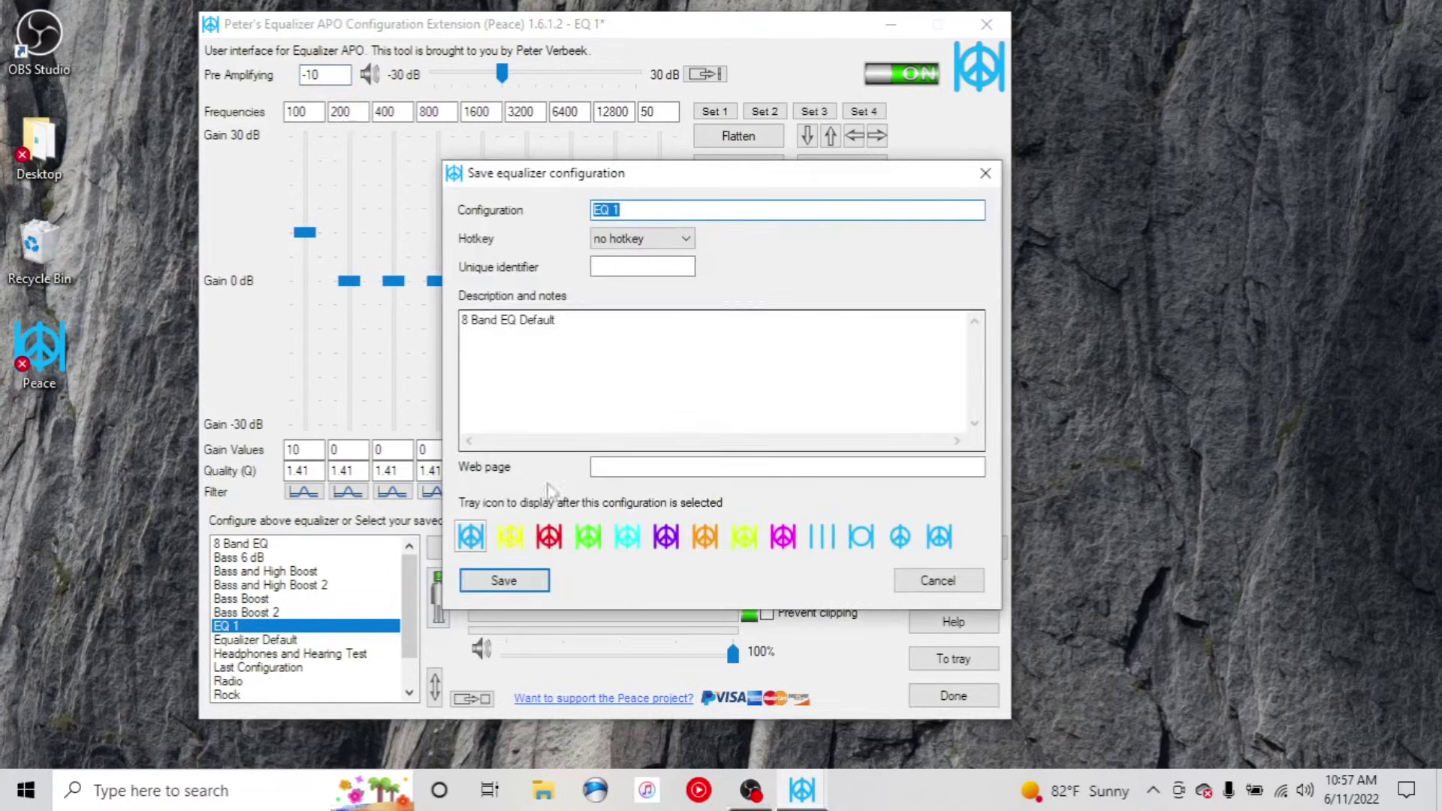
pyautogui.click(499, 583)
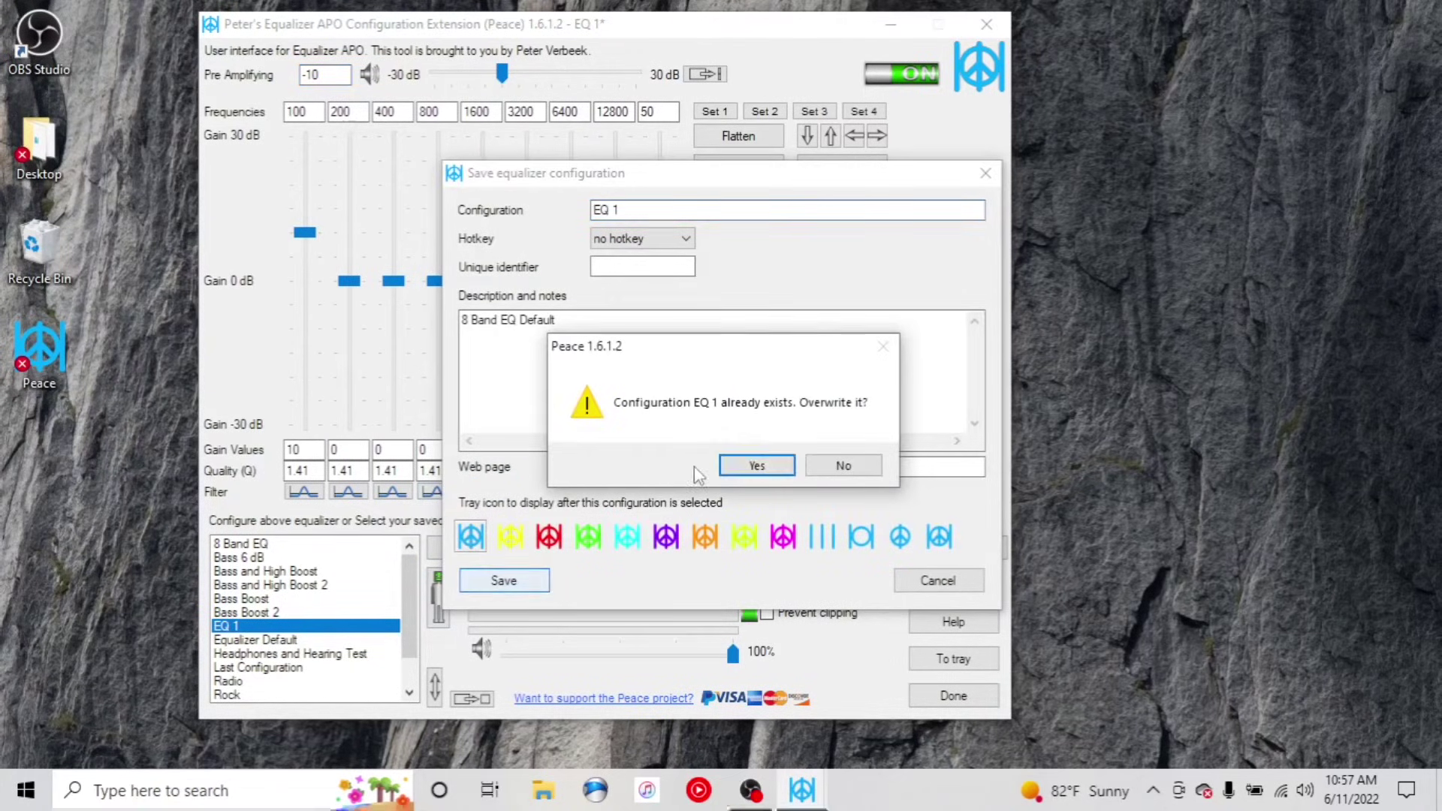
# - Confirm overwriting the existing EQ 1 configuration with the new settings
pyautogui.click(751, 465)
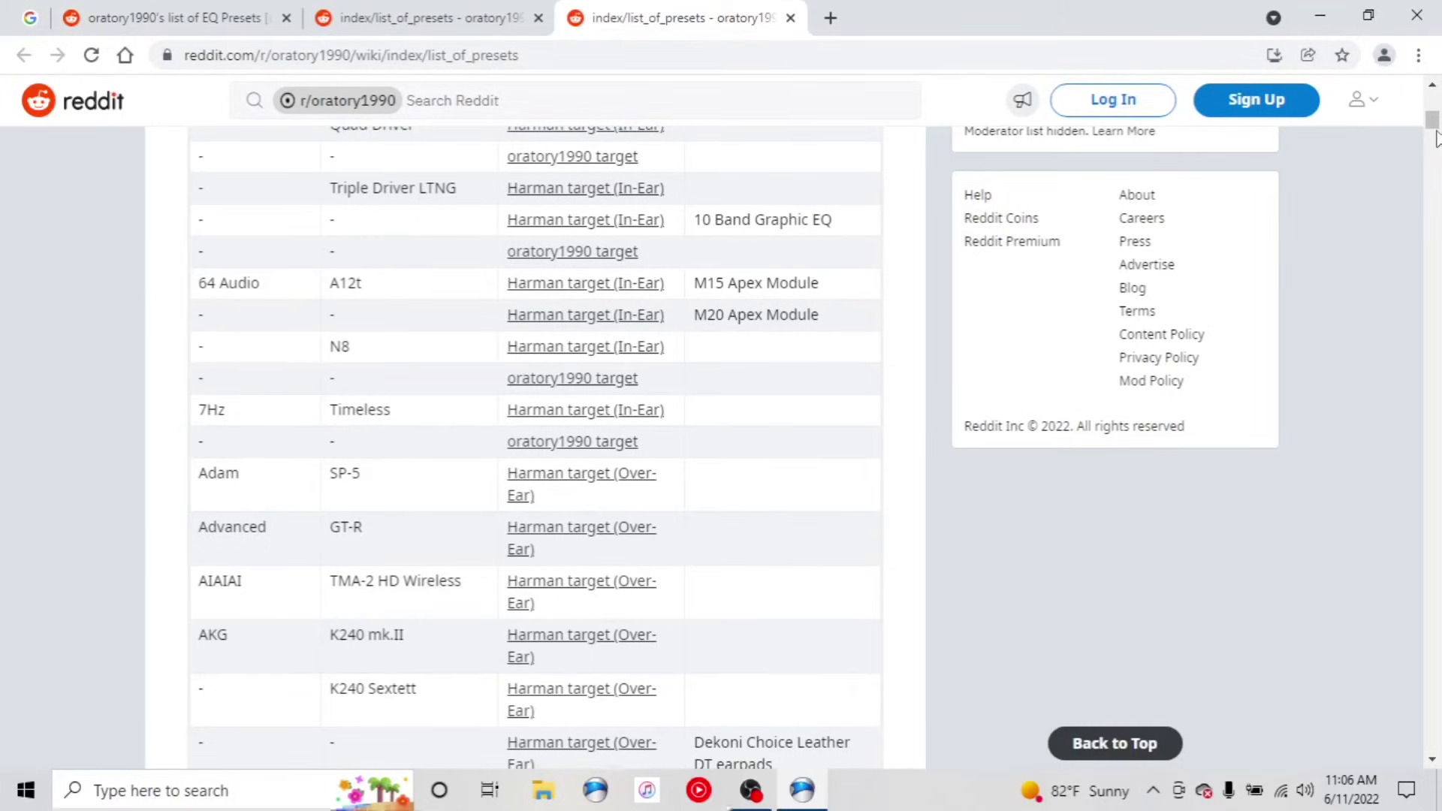
# - Search oratory1990's preset list page for 'dt770'
pyautogui.moveTo(1435, 131)
pyautogui.mouseDown()
pyautogui.moveTo(1435, 167)
pyautogui.moveTo(1435, 134)
pyautogui.mouseUp()
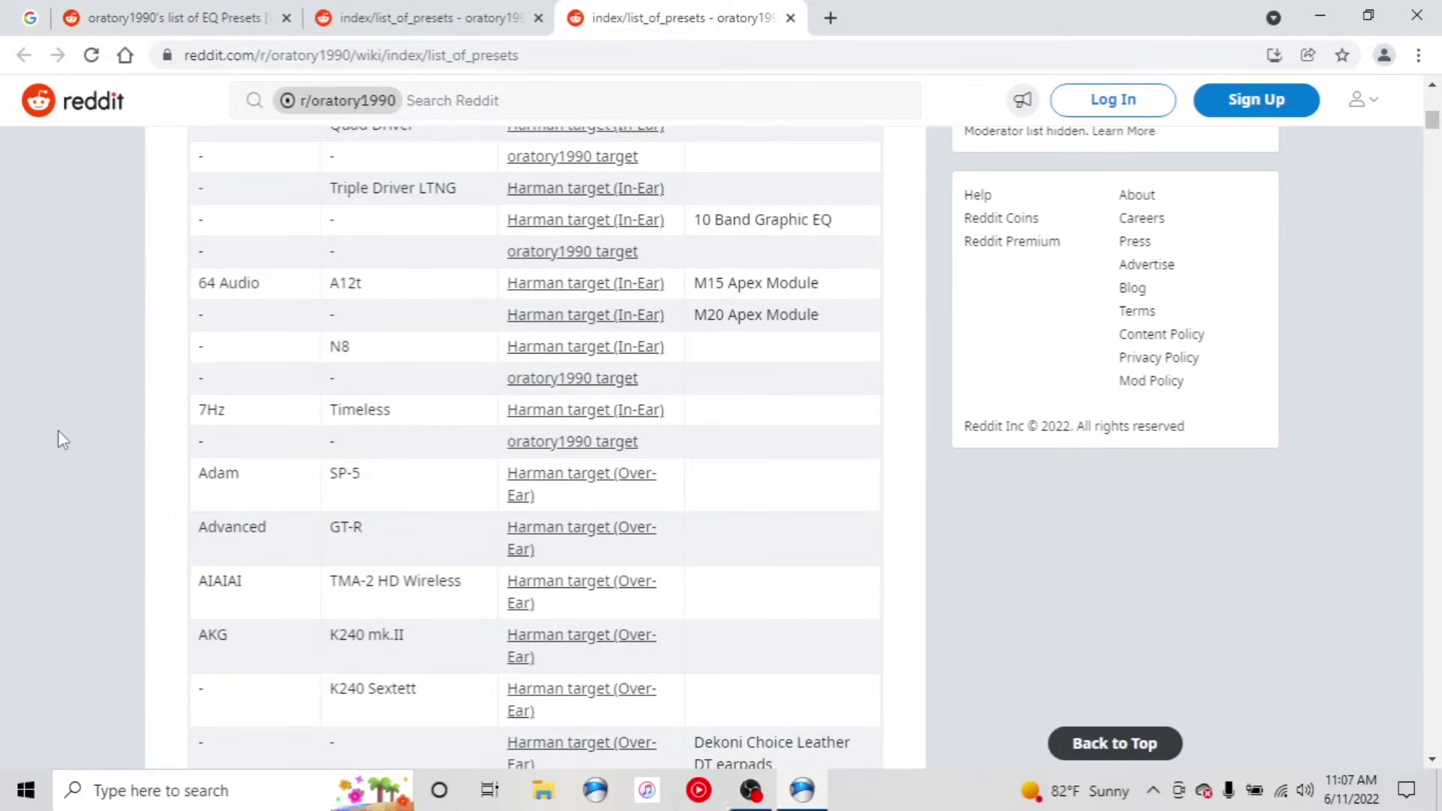
pyautogui.hotkey('ctrl', 'f')
pyautogui.write('dt770')
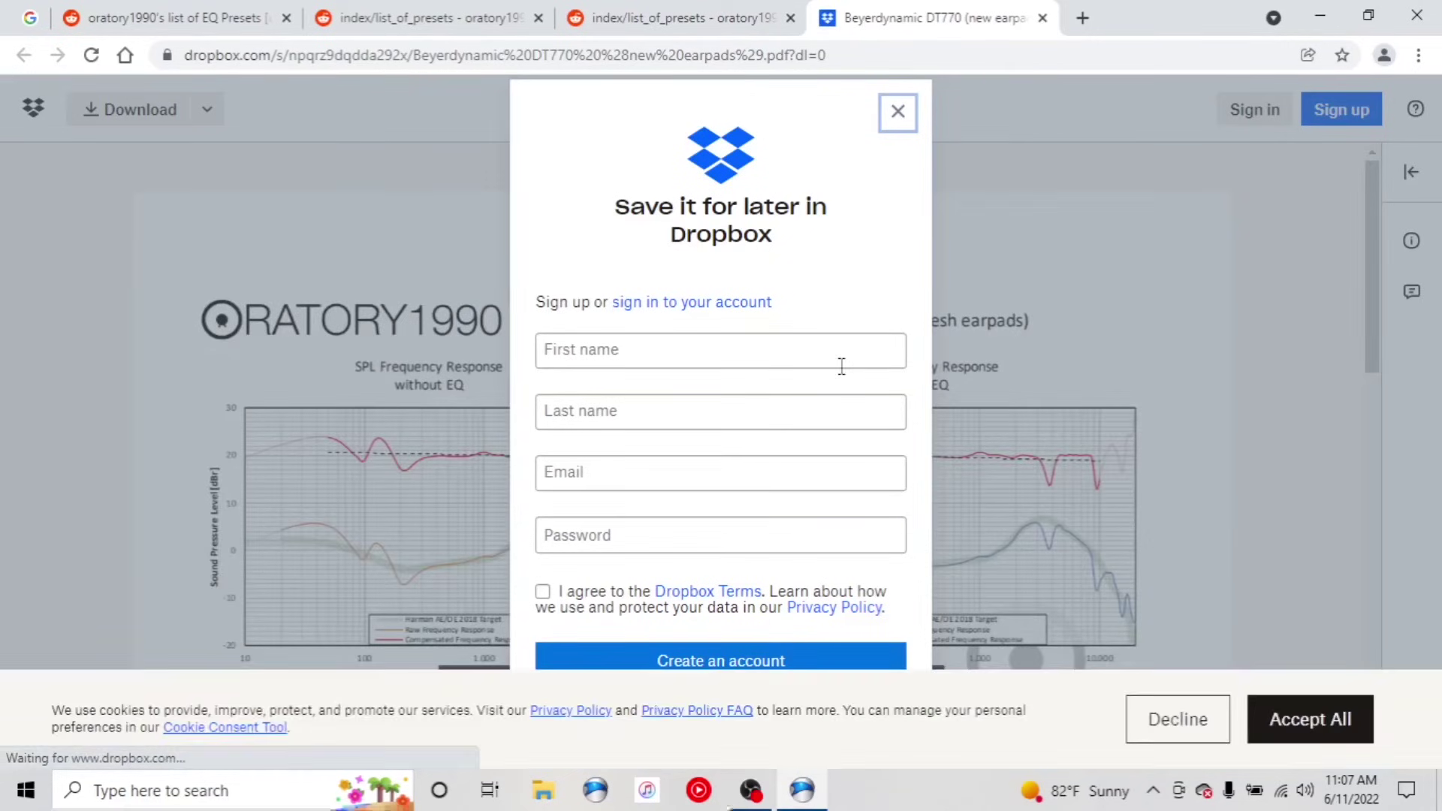
# - Dismiss the Dropbox sign-up prompt and scroll the DT770 PDF down to the Filter Settings table
pyautogui.click(897, 112)
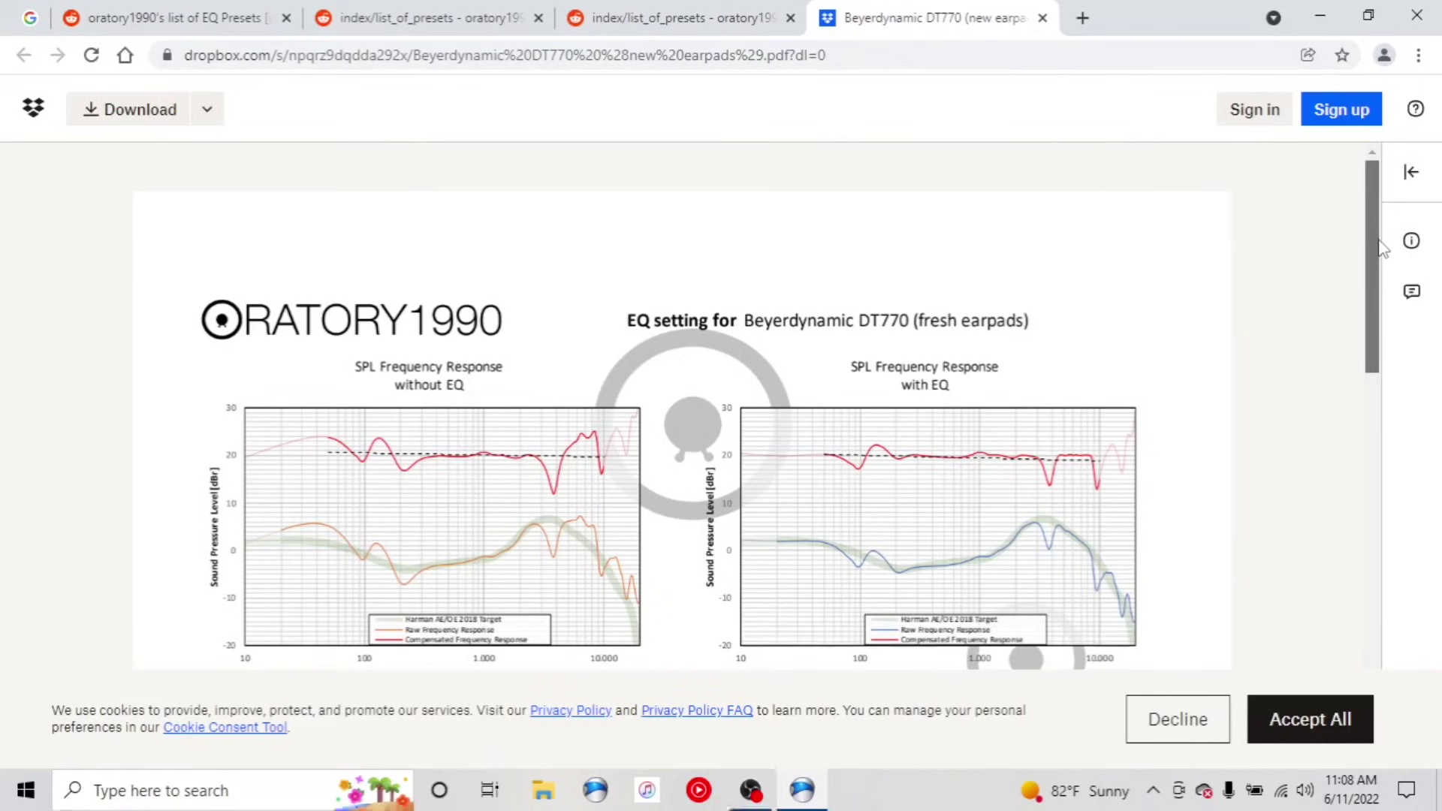
pyautogui.scroll(-1, 1378, 259)
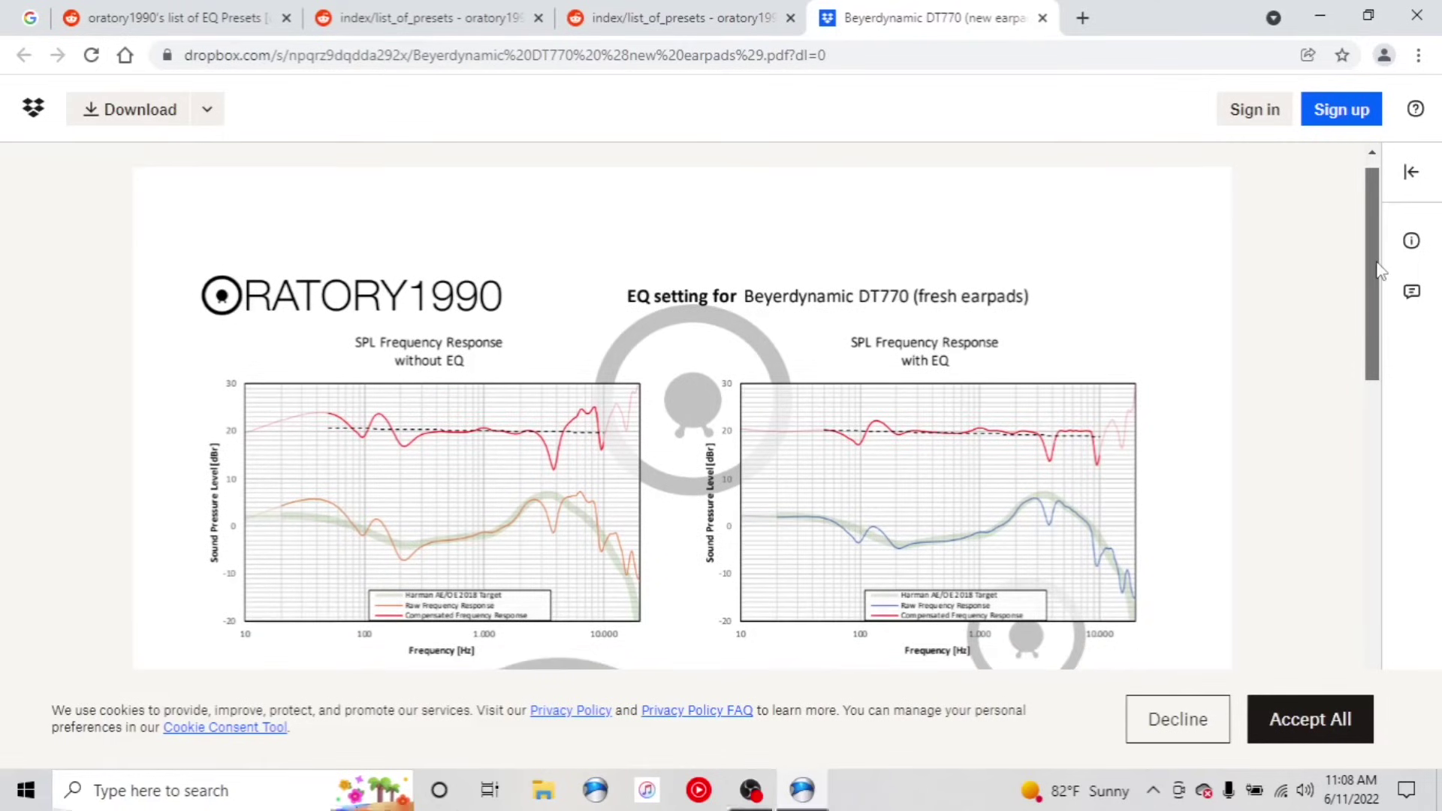
pyautogui.scroll(-1, 1372, 299)
pyautogui.scroll(-3, 1371, 297)
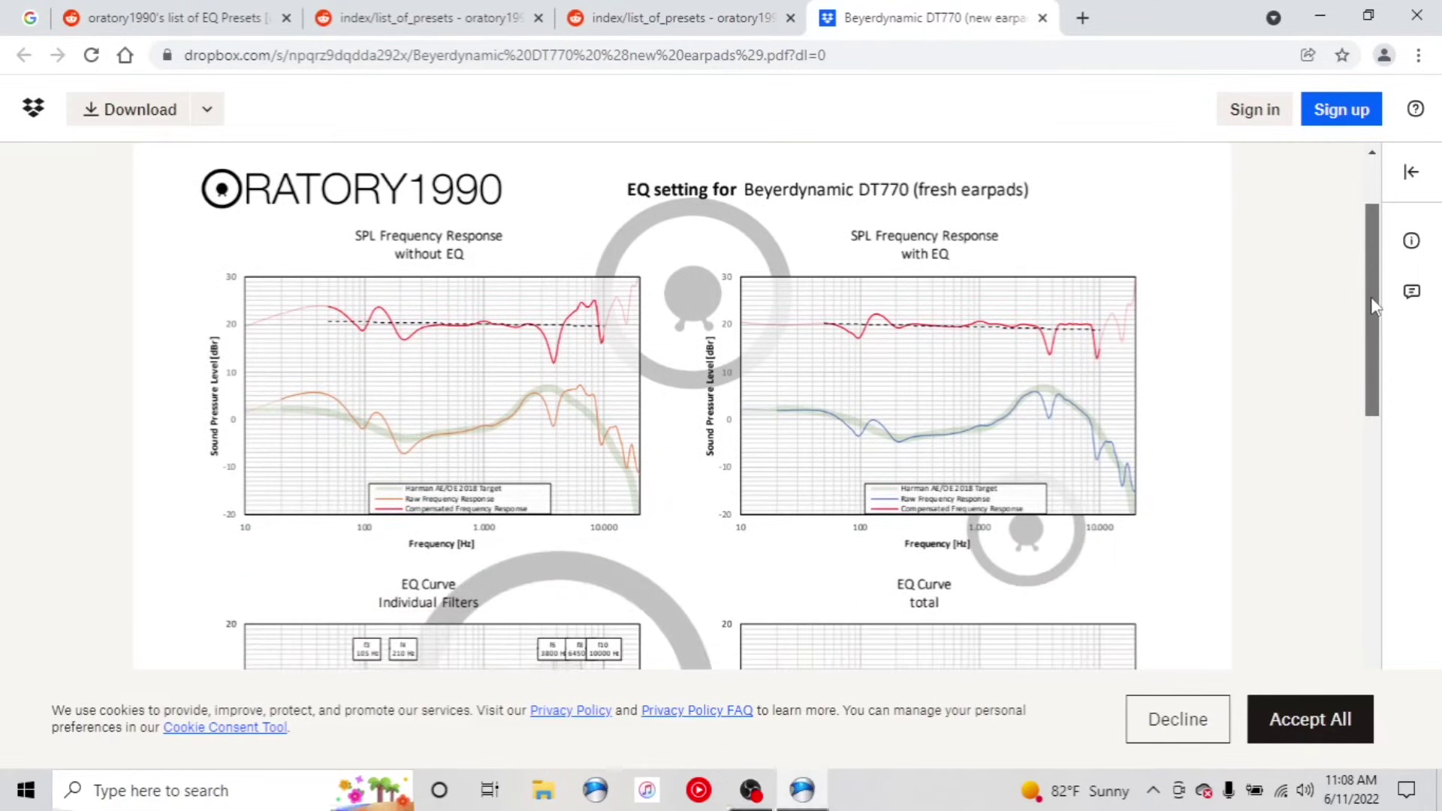
pyautogui.scroll(4, 1368, 342)
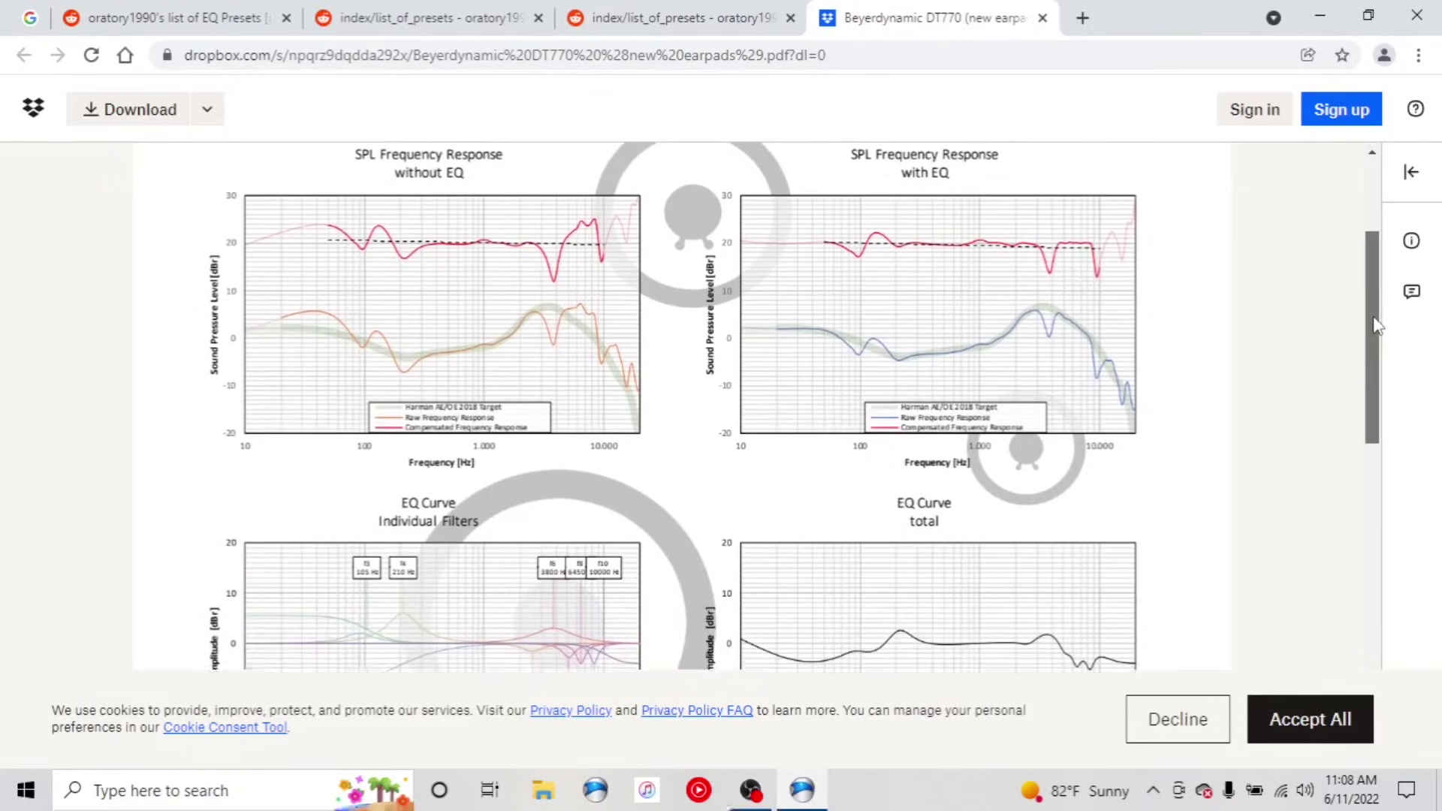
pyautogui.scroll(-2, 1376, 238)
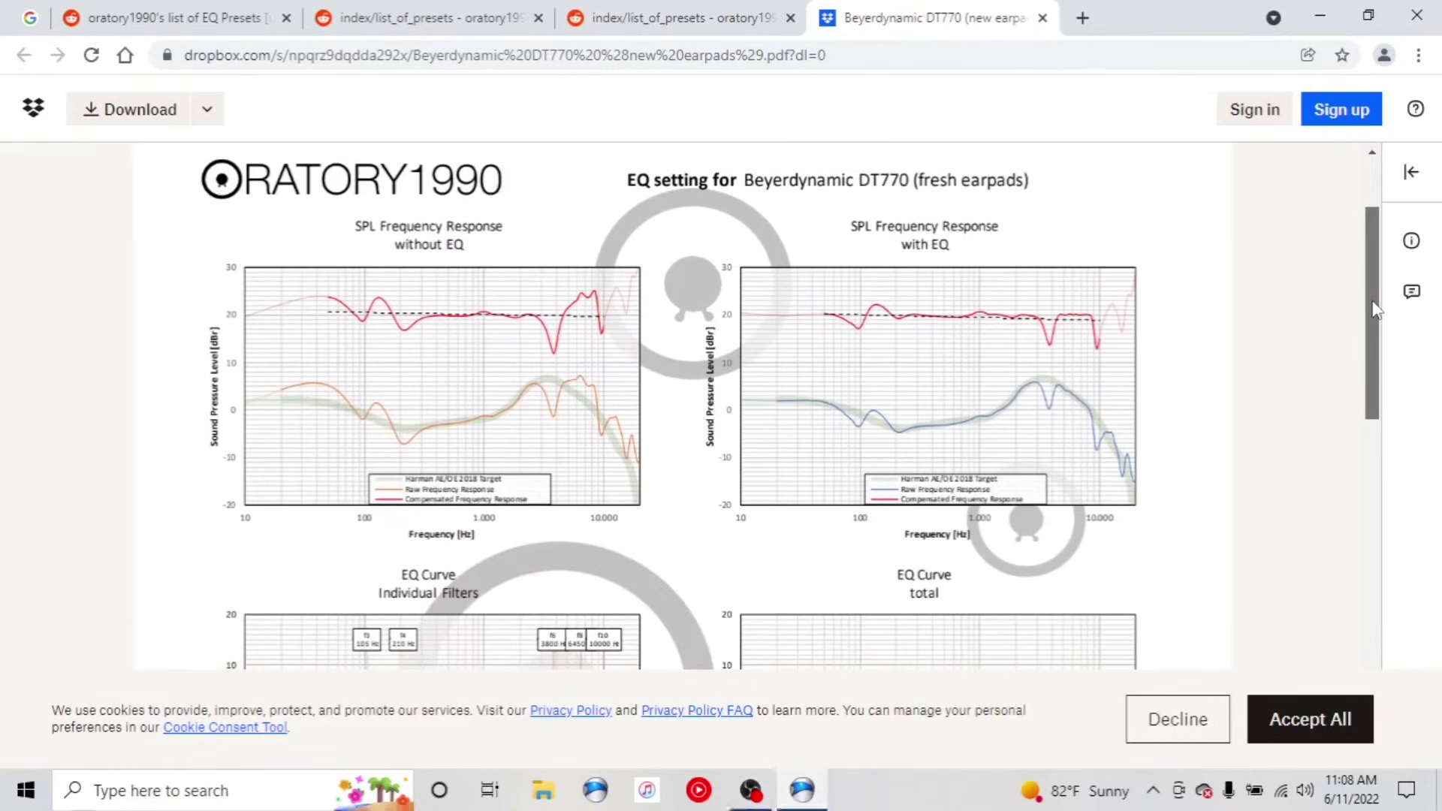
pyautogui.scroll(-1, 1369, 323)
pyautogui.scroll(-2, 1368, 316)
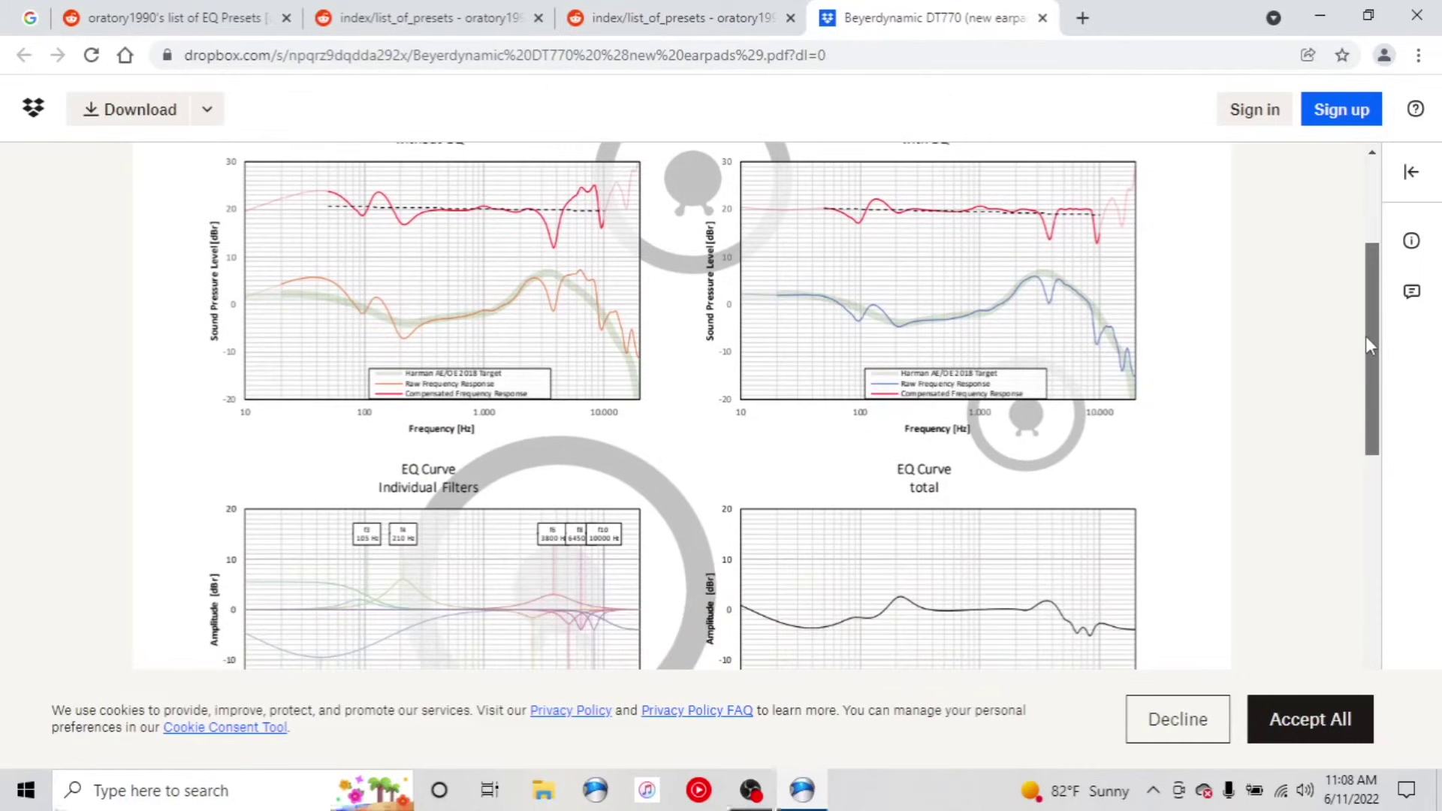
pyautogui.moveTo(1365, 335); pyautogui.dragTo(1364, 515)
pyautogui.scroll(-5, 1363, 514)
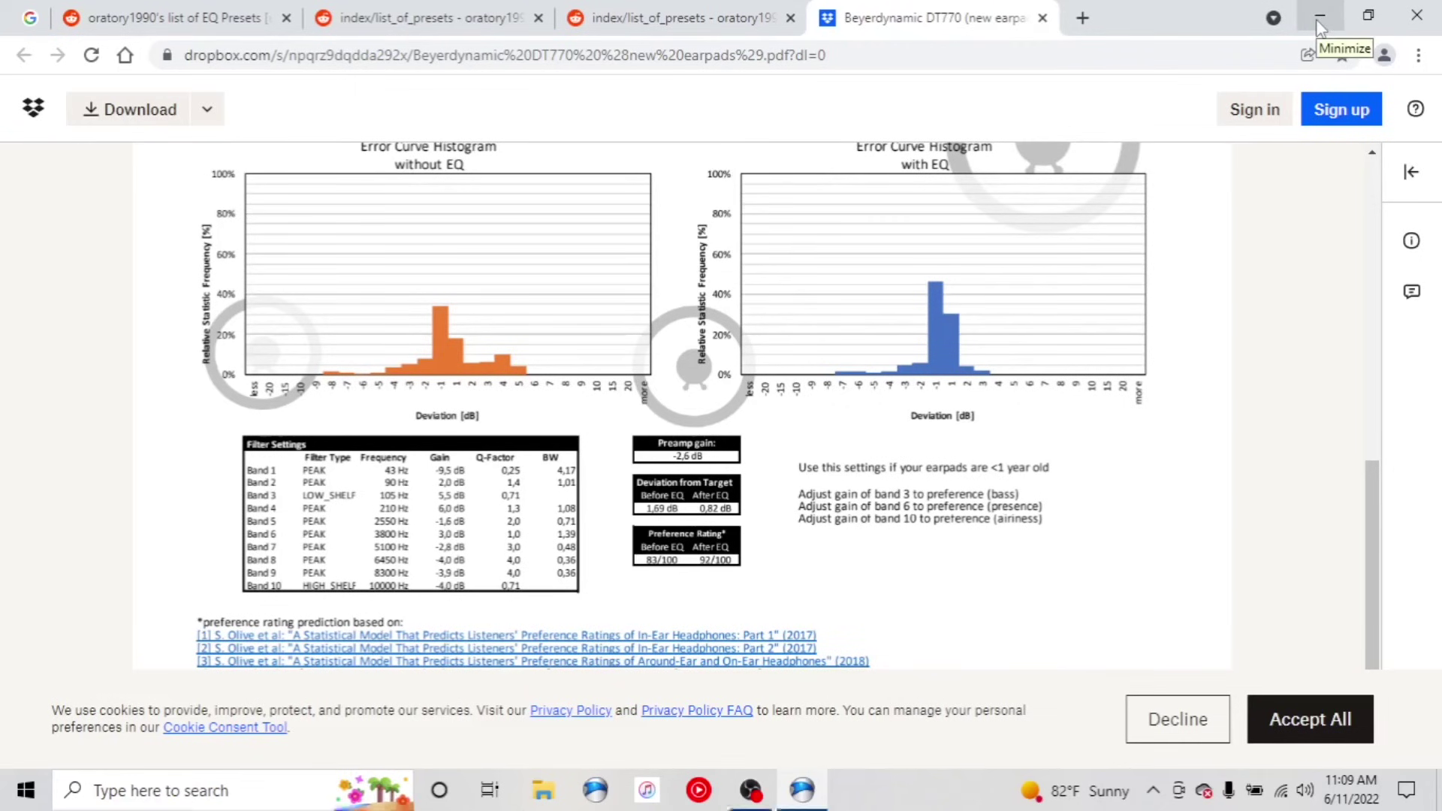
# - Move the Peace window to the left half, with the DT770 PDF shown beside it
pyautogui.click(1319, 17)
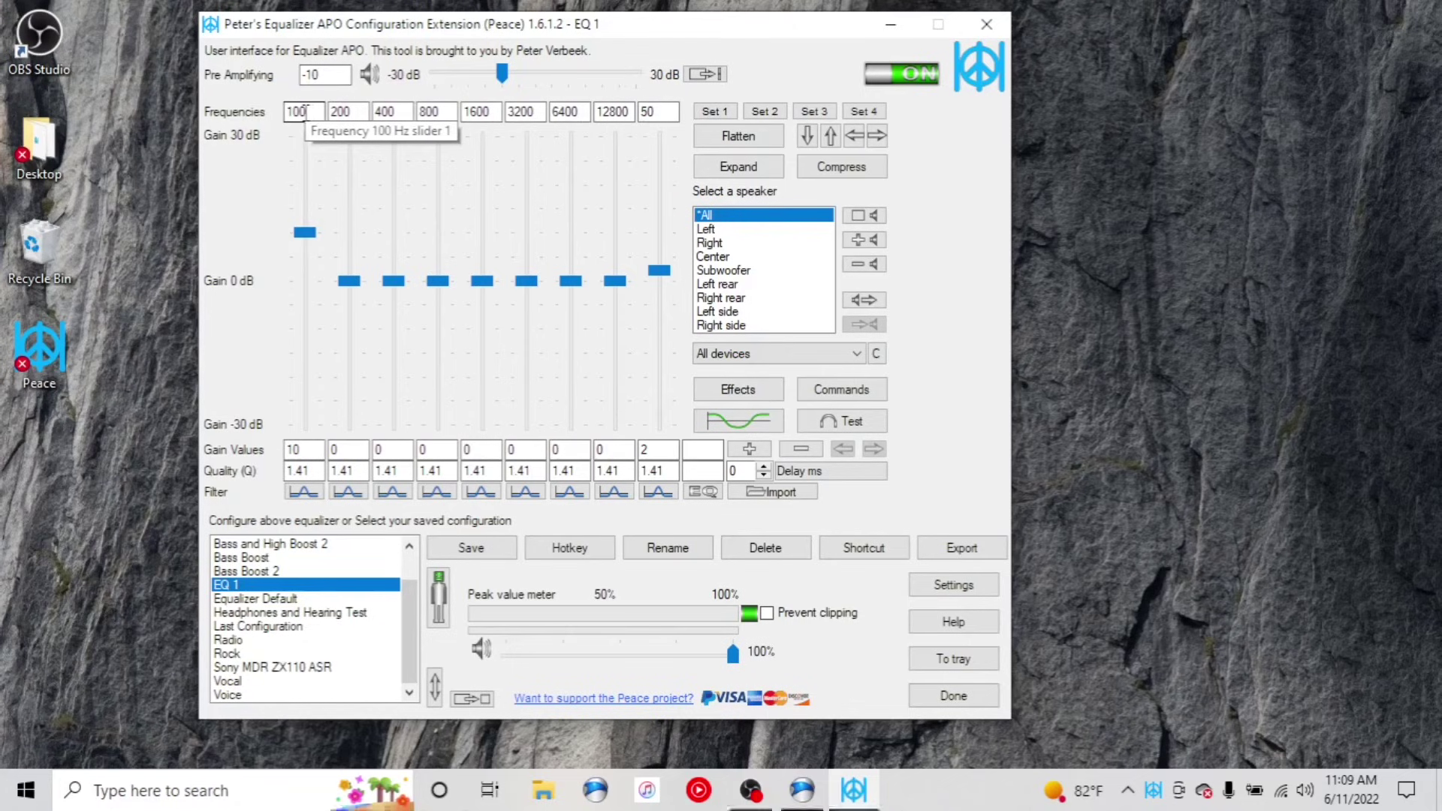
pyautogui.doubleClick(305, 111)
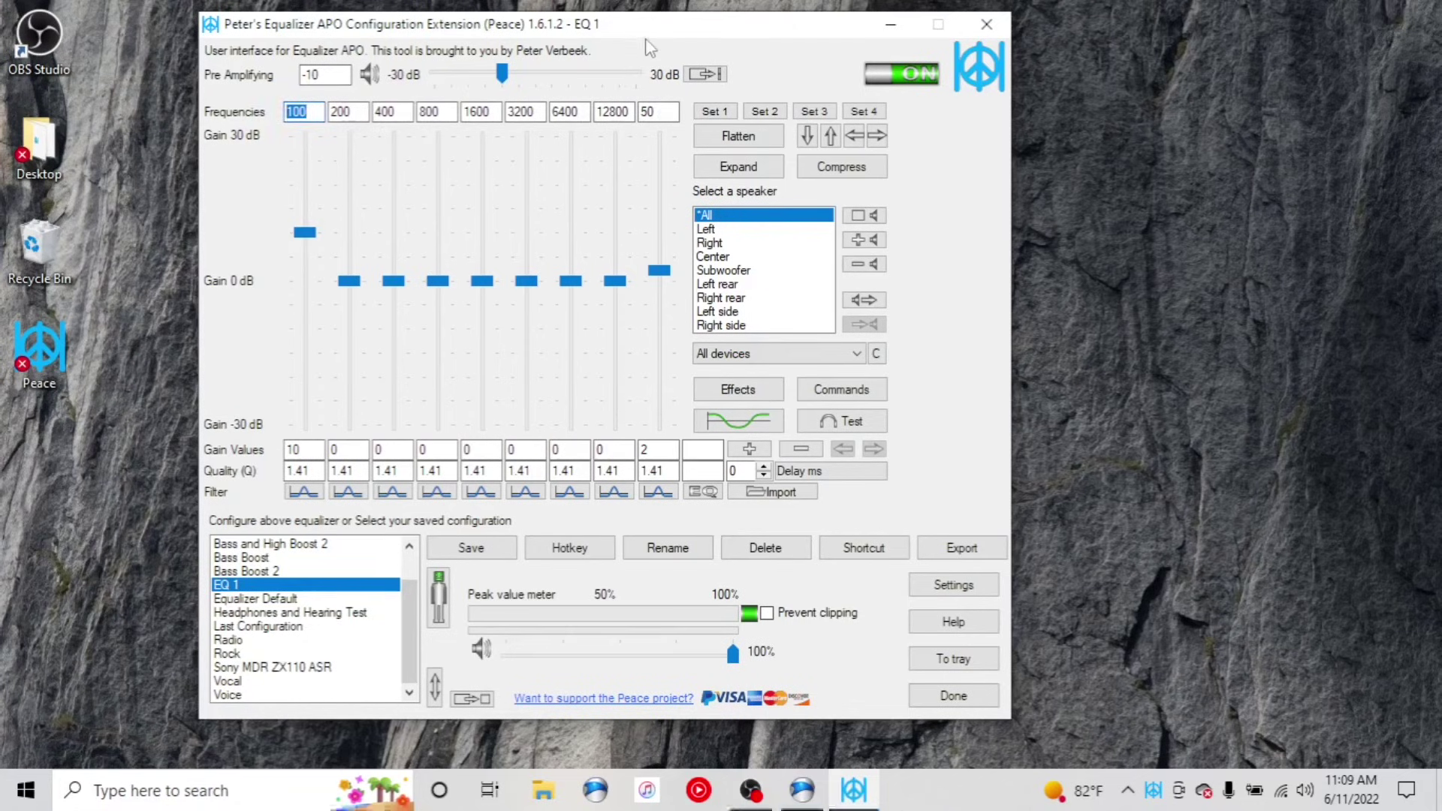
pyautogui.moveTo(676, 24); pyautogui.dragTo(486, 32)
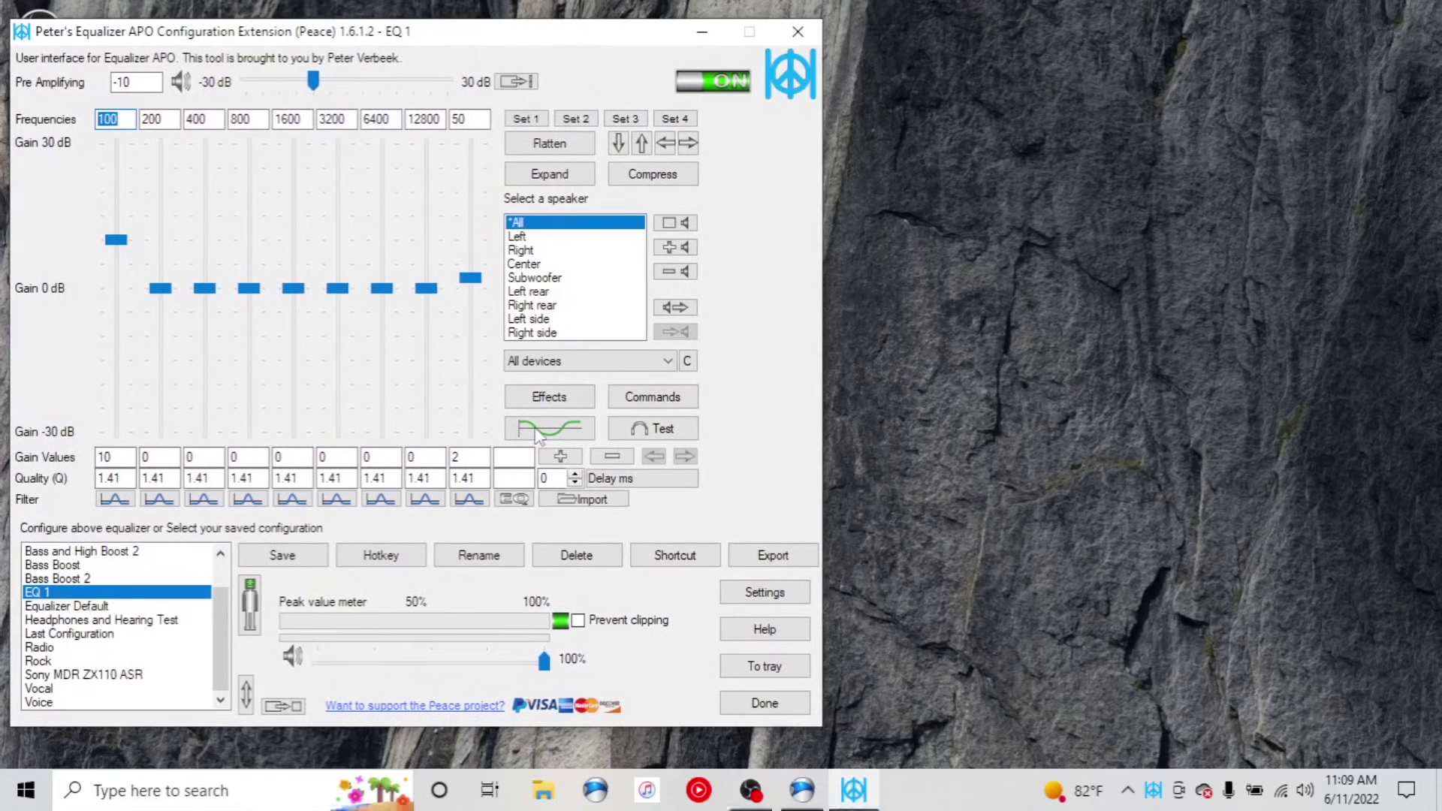
pyautogui.click(802, 790)
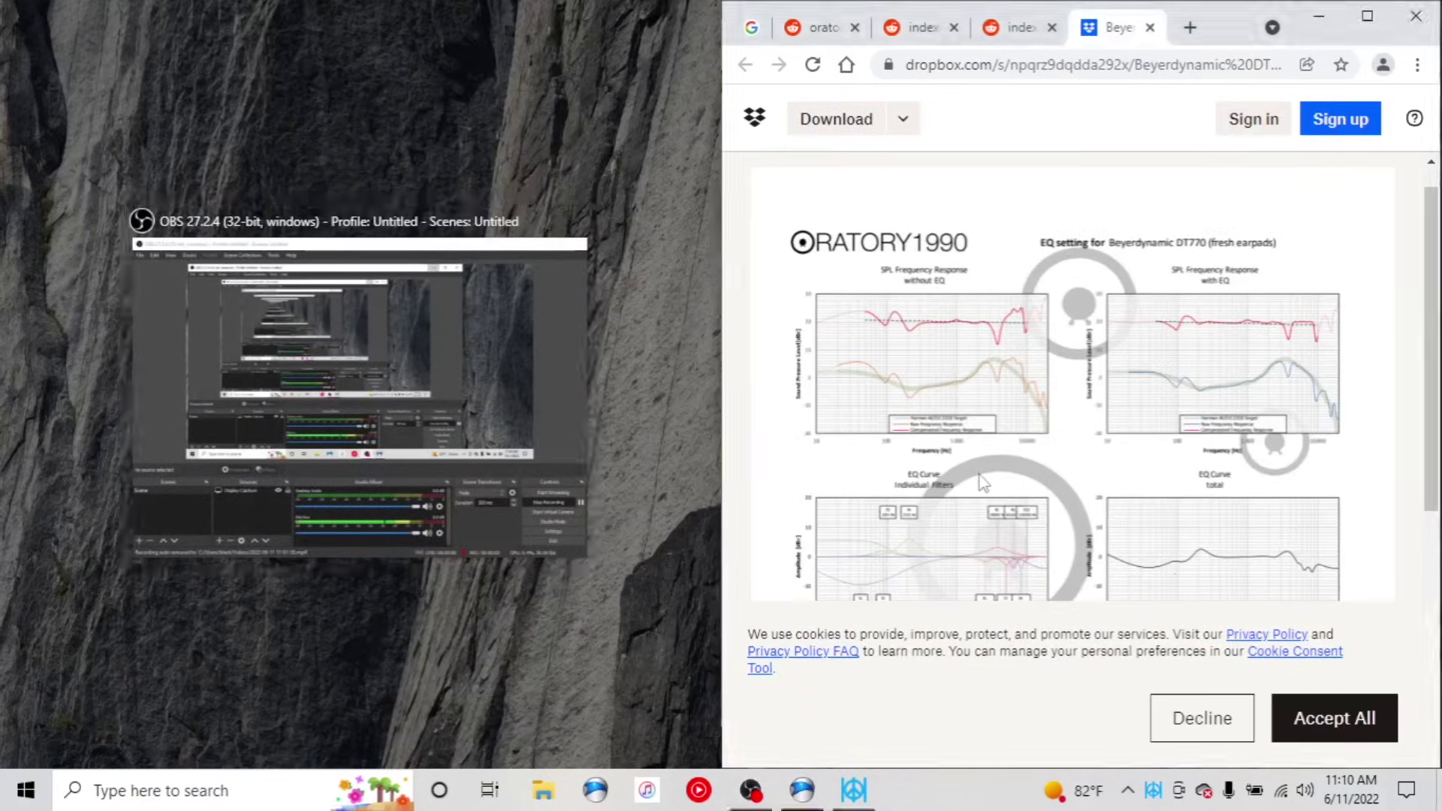
# - Keep band 1 as Peakfilter and change its frequency from 100 to 41 Hz
pyautogui.scroll(-6, 982, 483)
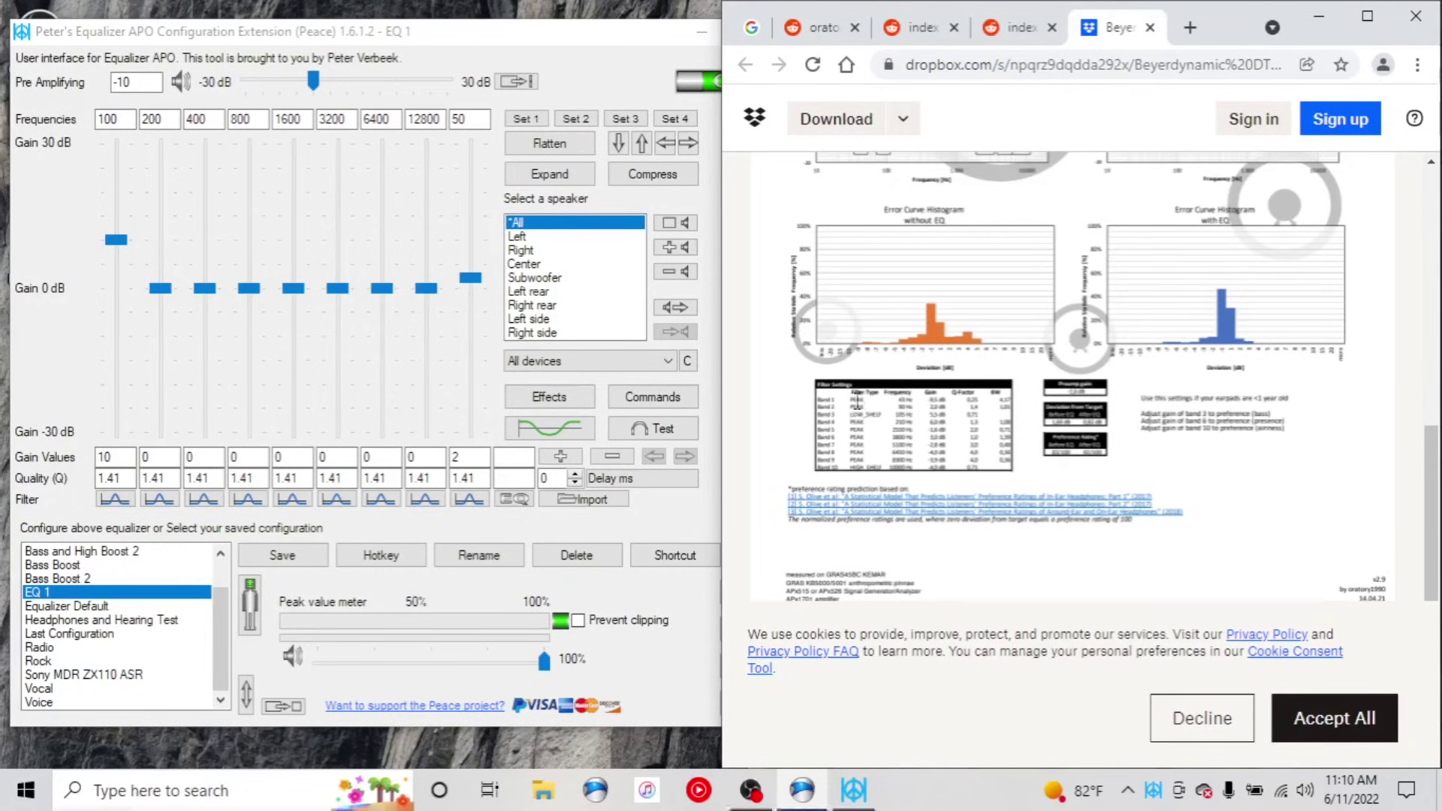
pyautogui.click(115, 499)
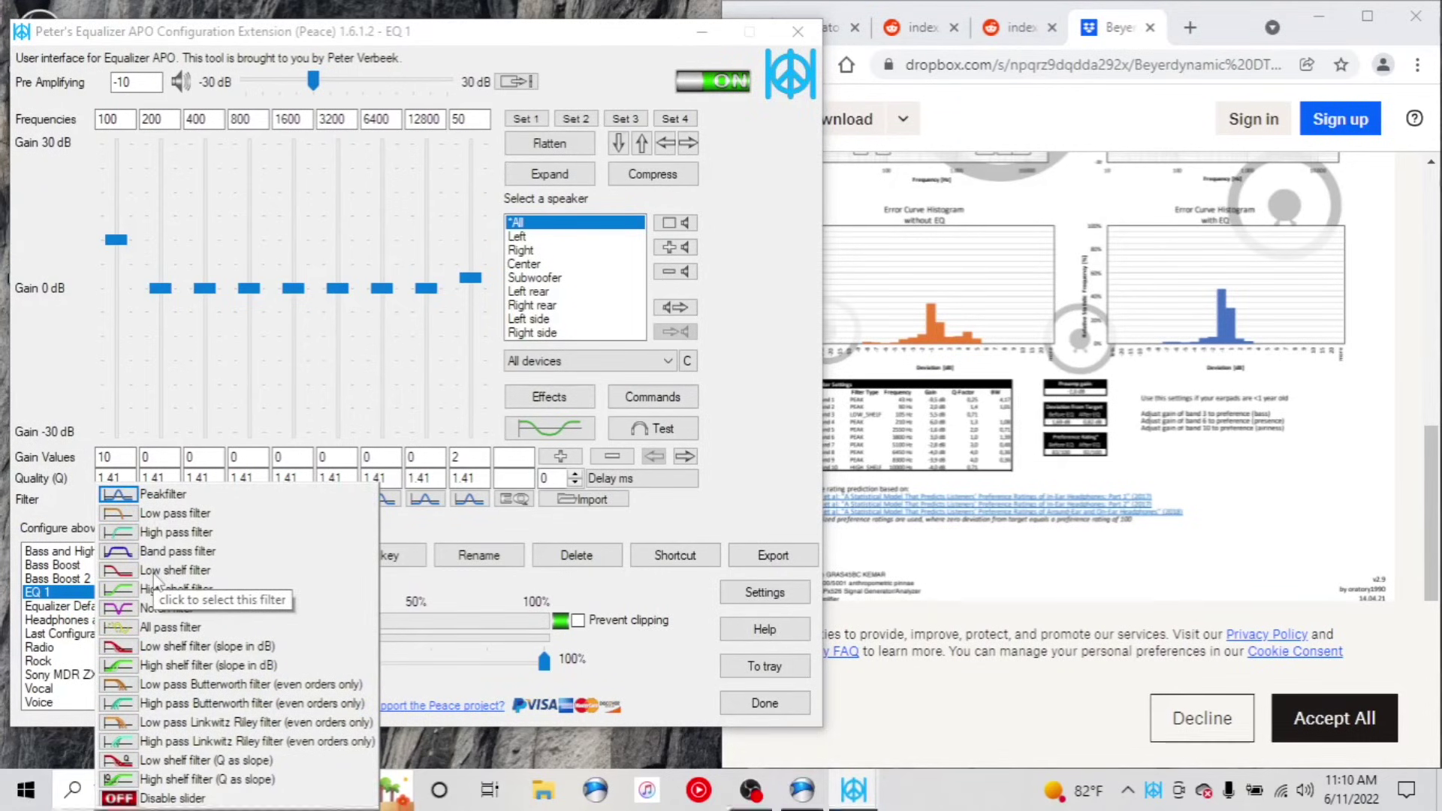
pyautogui.click(34, 379)
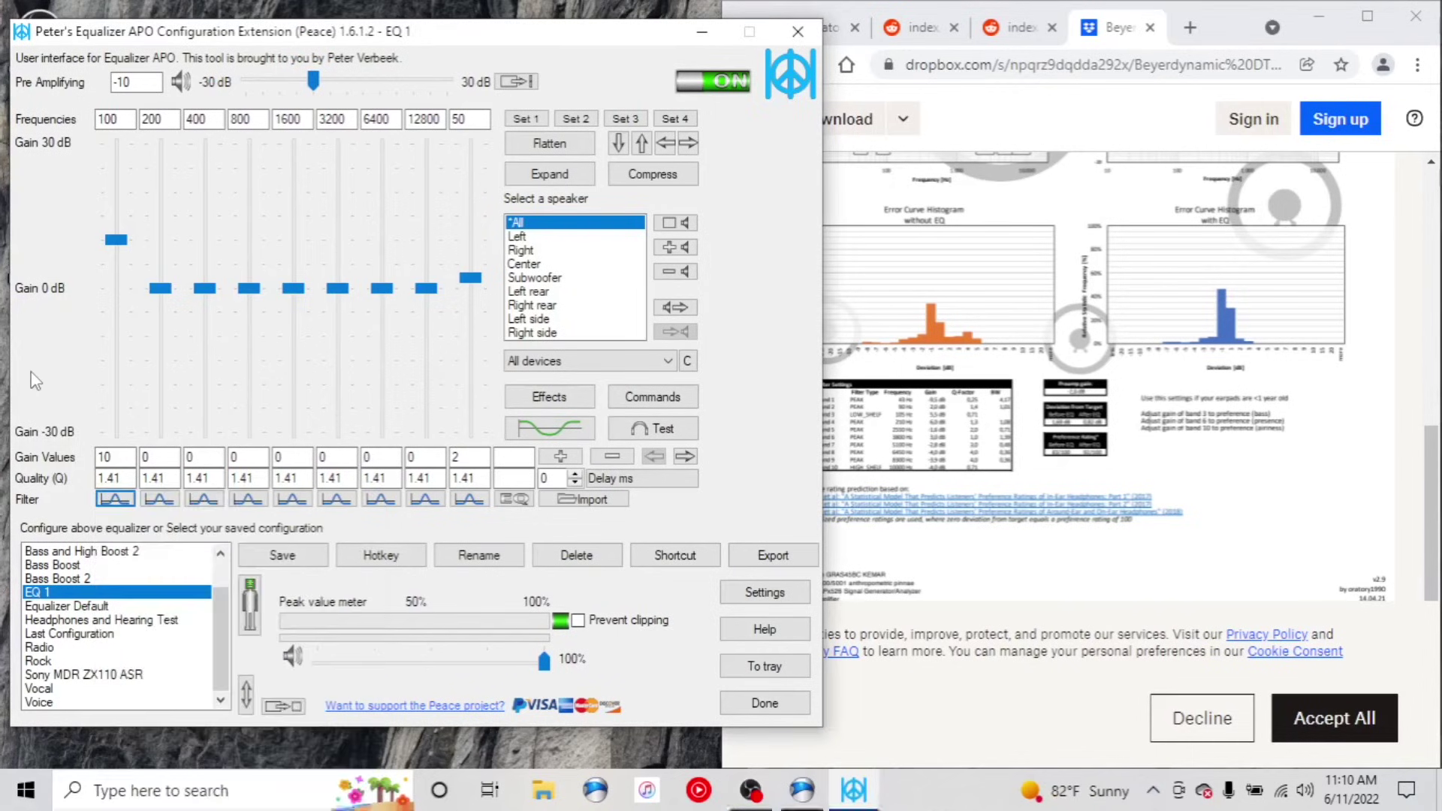
pyautogui.click(859, 424)
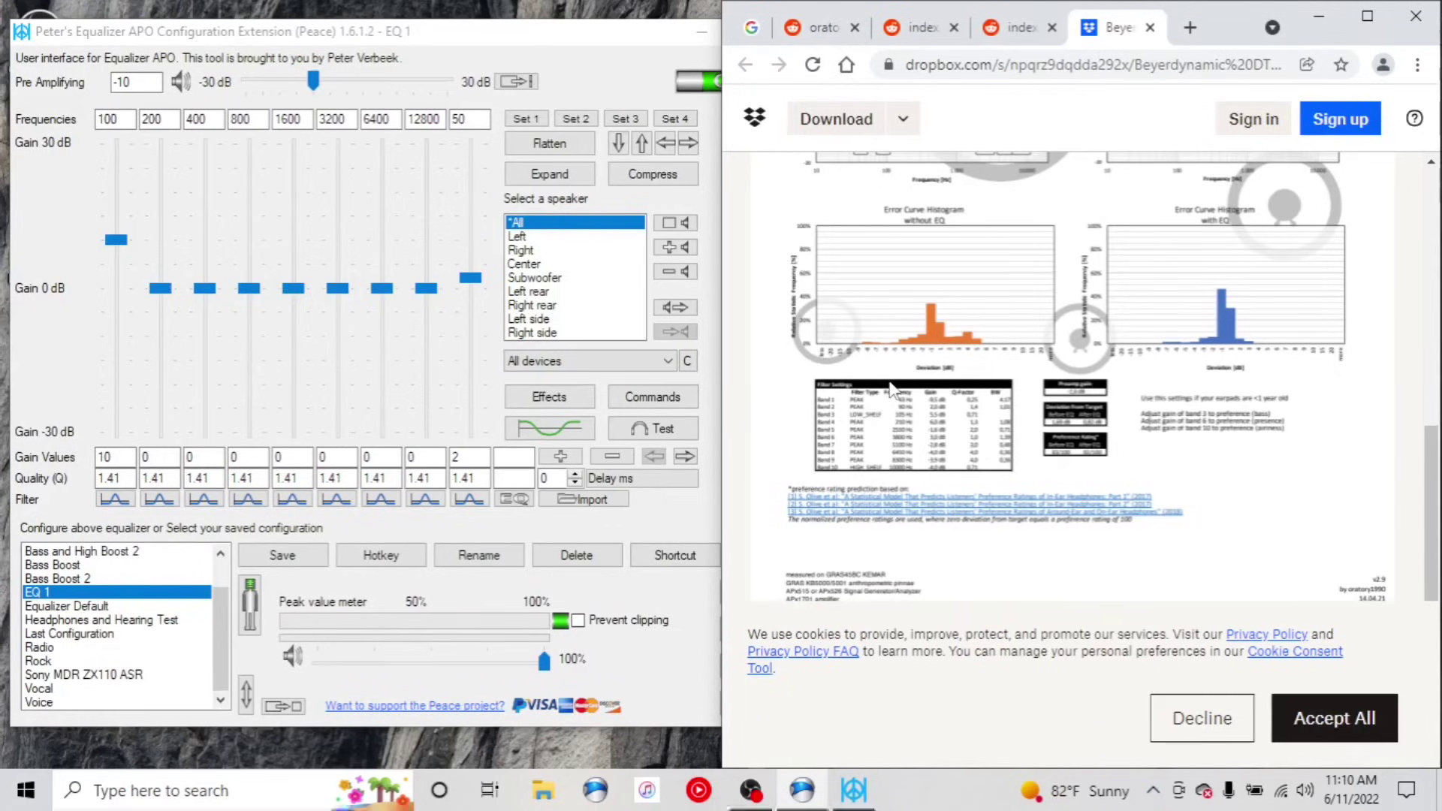
pyautogui.click(141, 152)
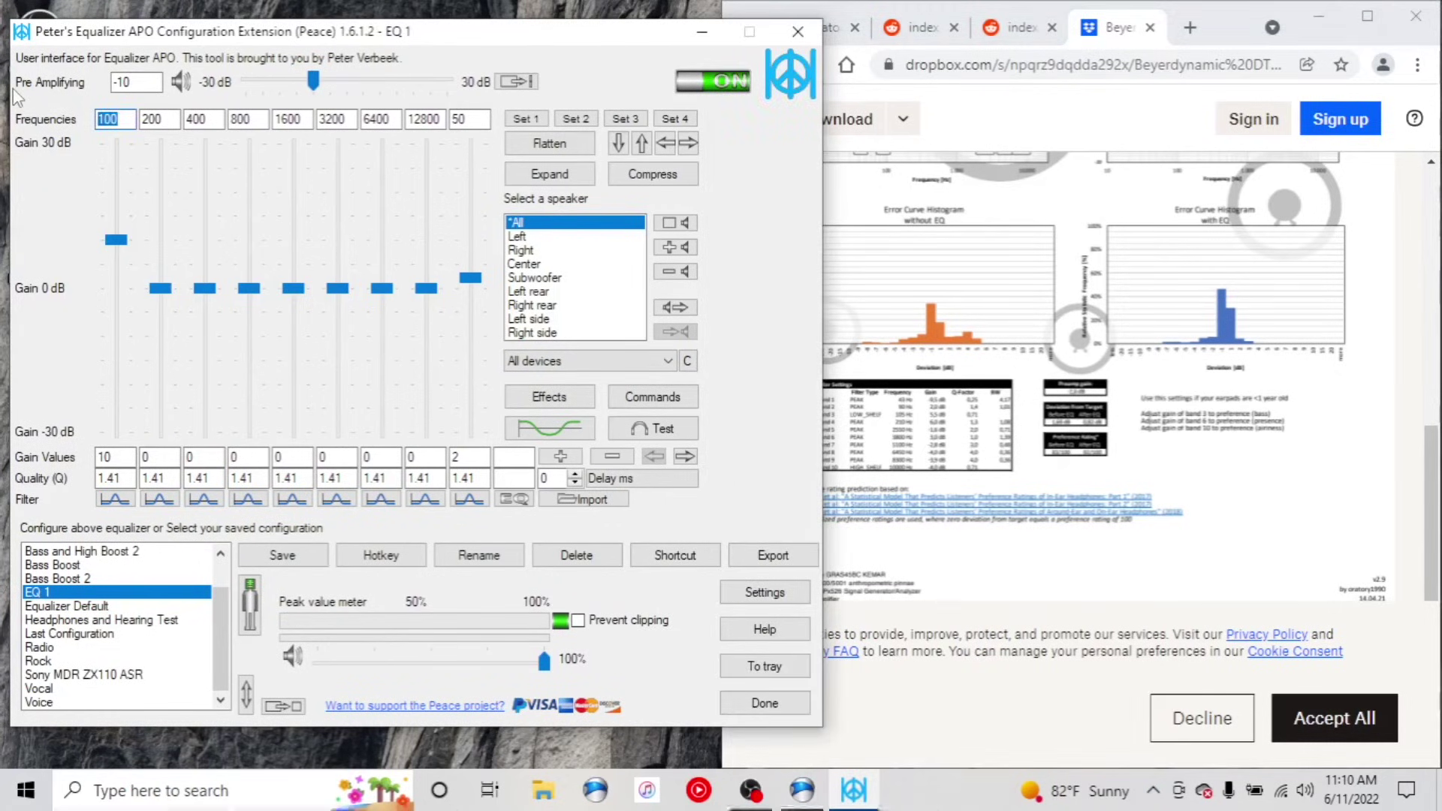
pyautogui.write('41')
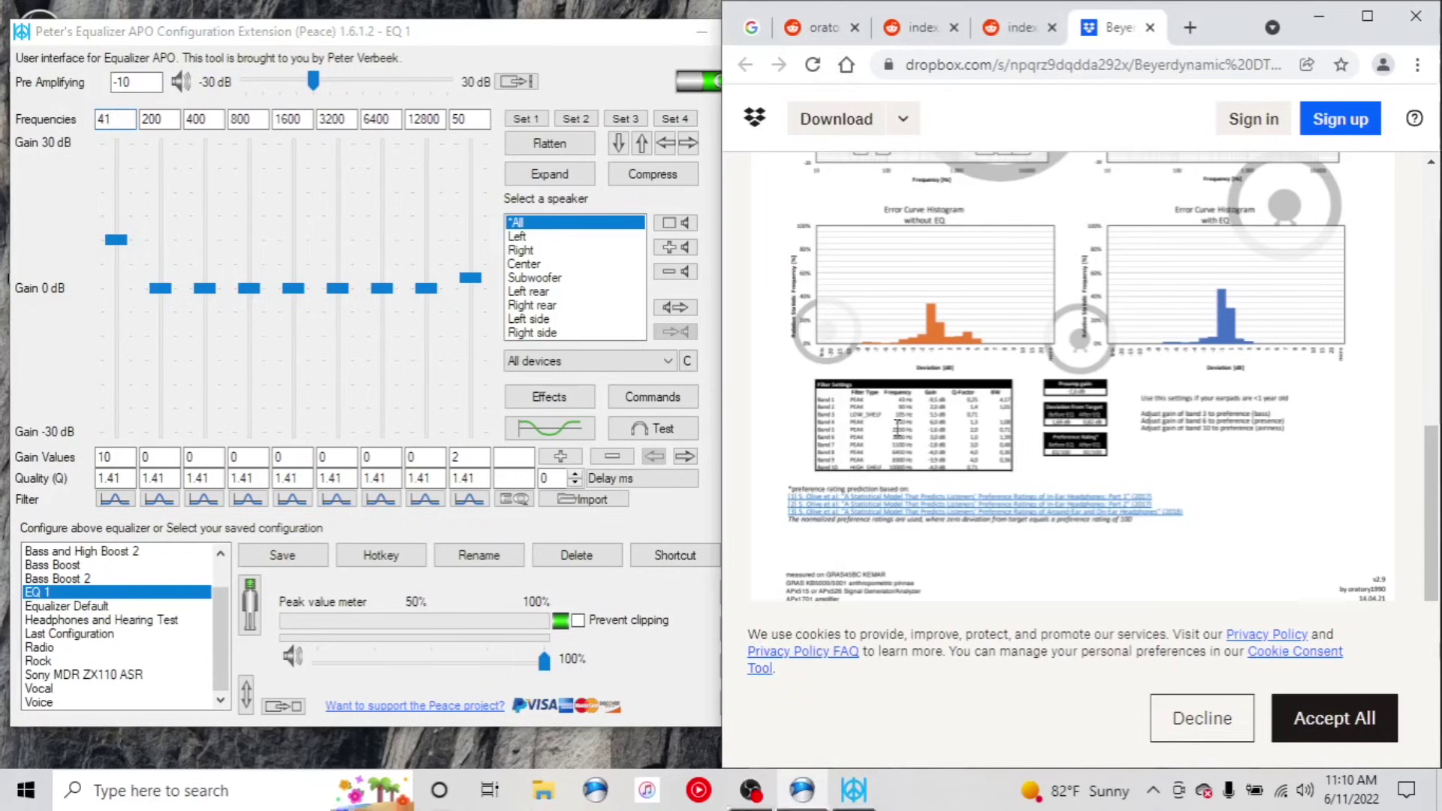
# - Check the PDF and change the 41 Hz band's gain from 10 to 8 dB
pyautogui.click(894, 425)
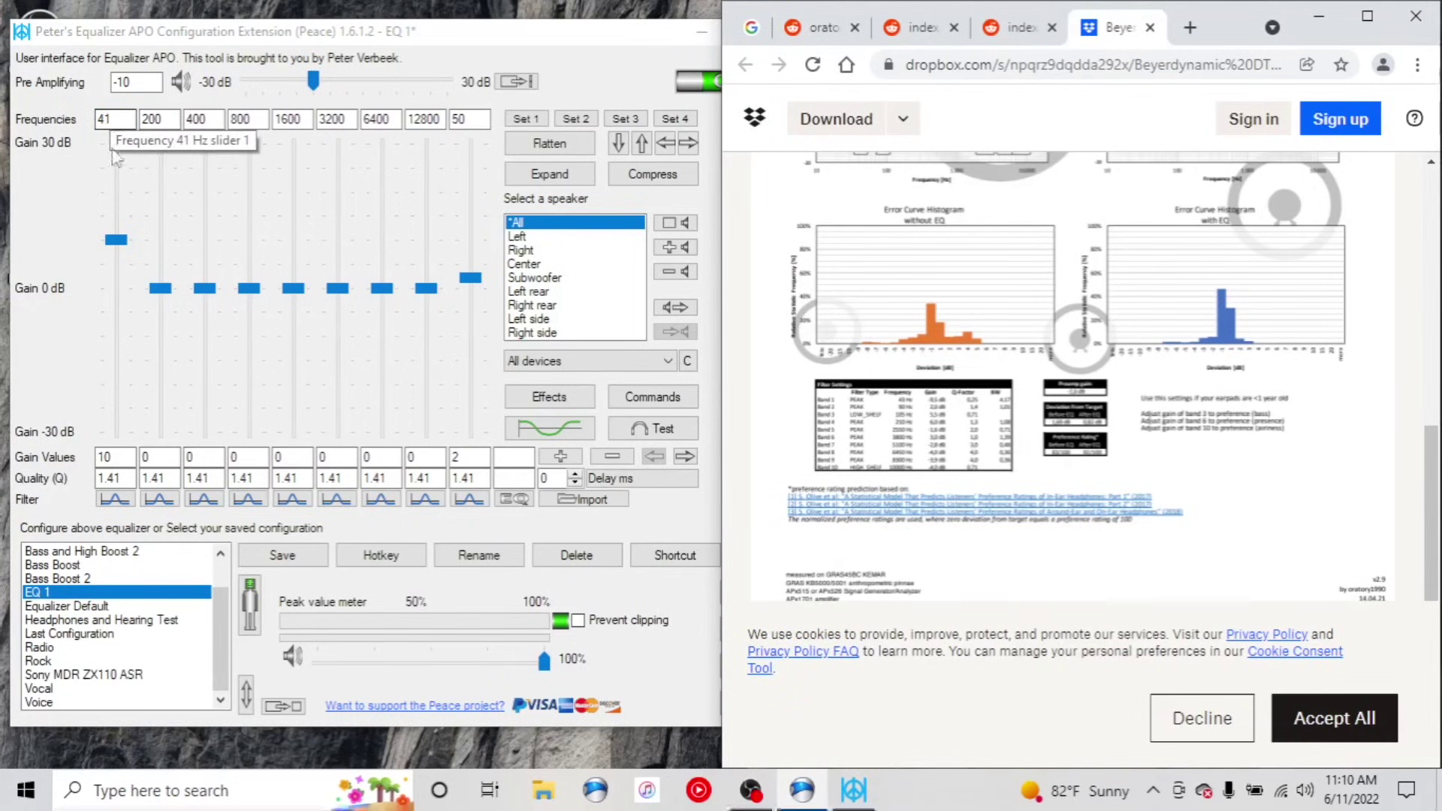
pyautogui.click(111, 455)
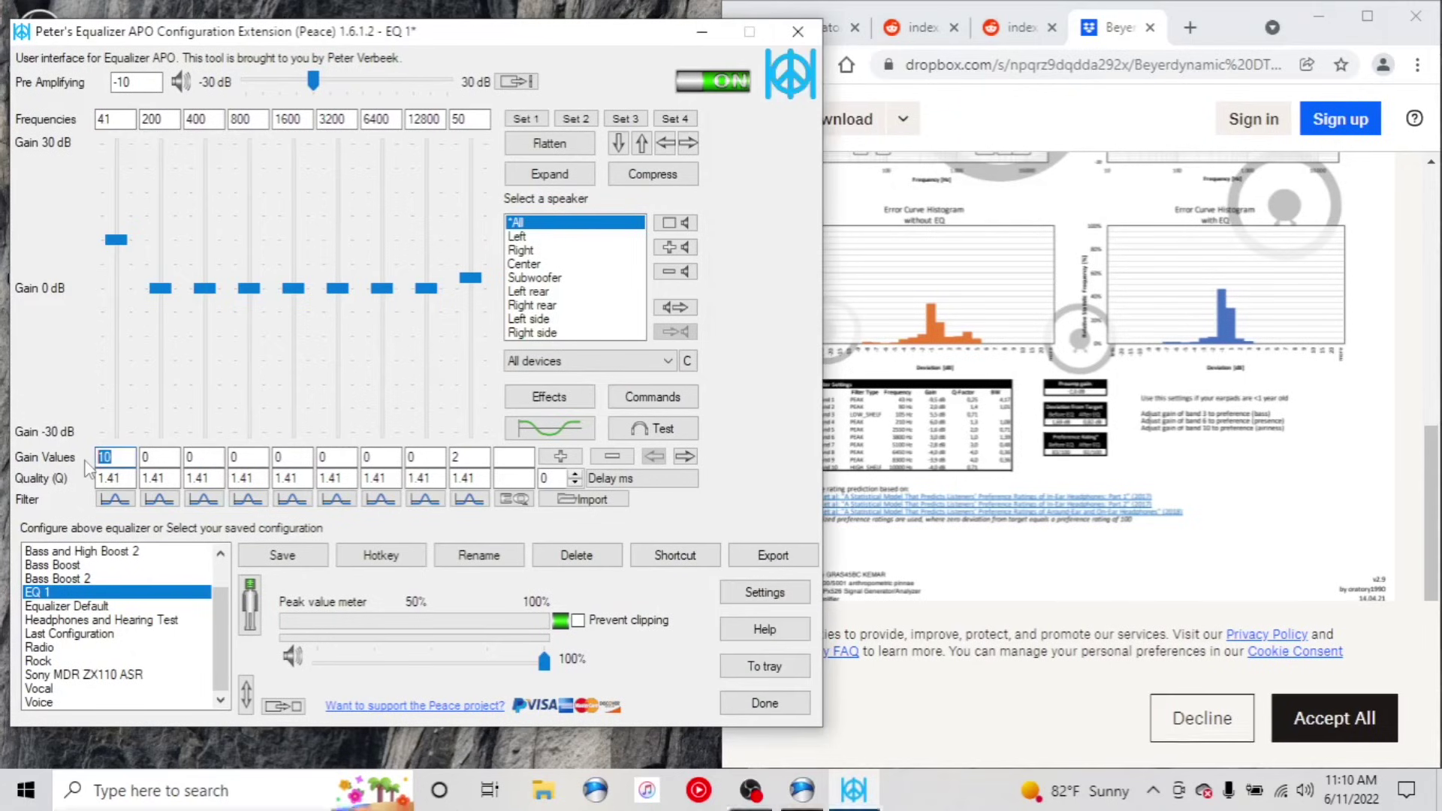
pyautogui.write('8')
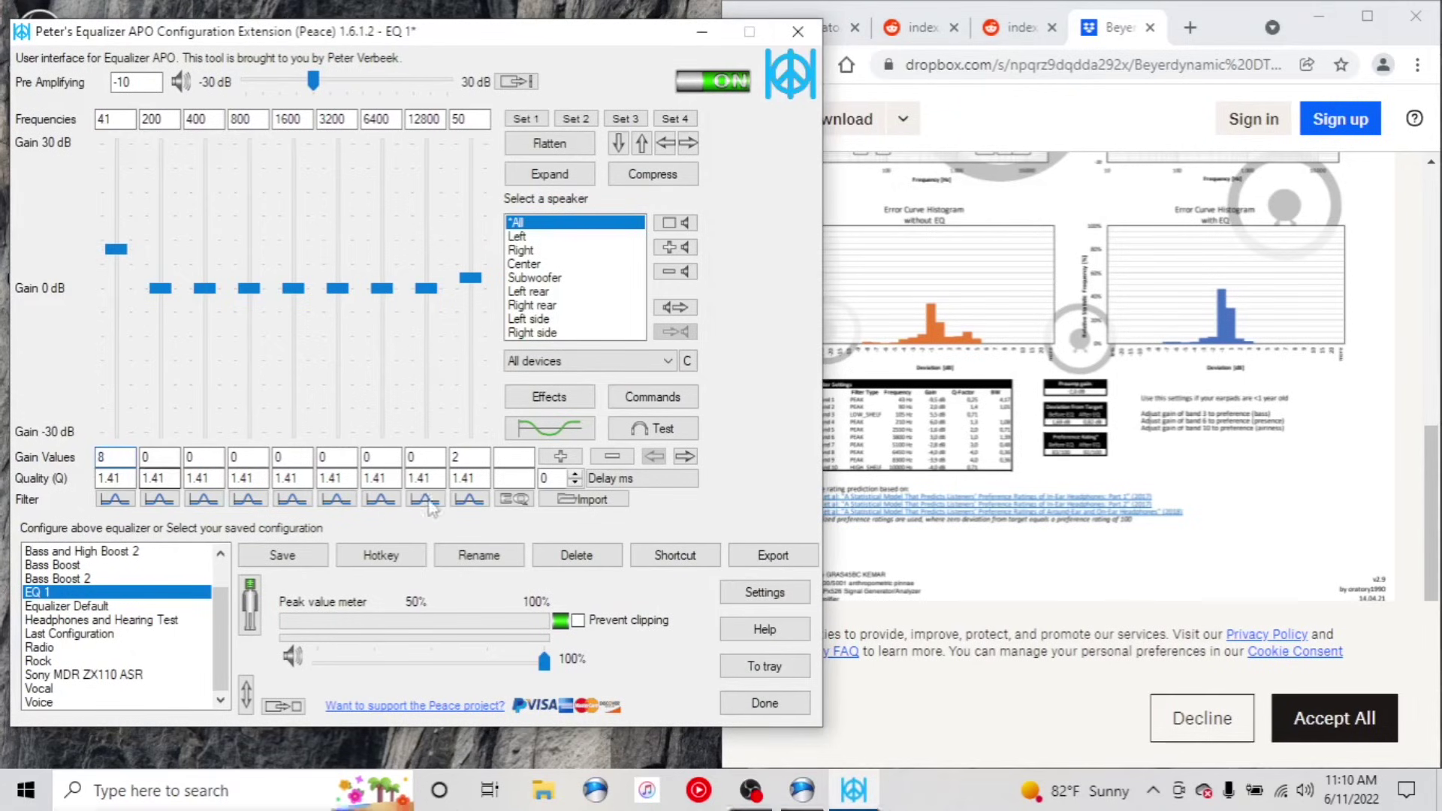
pyautogui.click(931, 427)
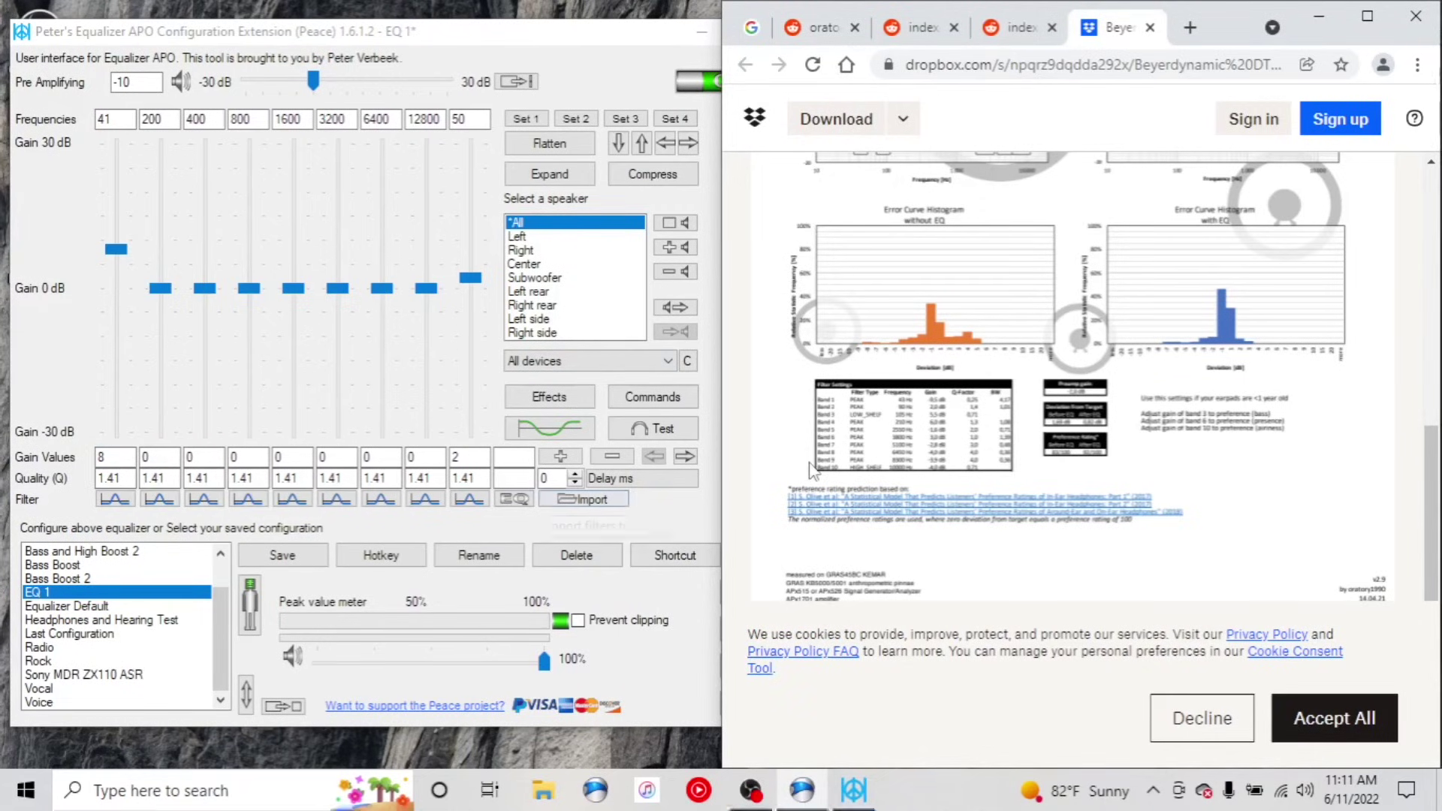
# - Change band 1's Q from 1.41 to .25, trying Low shelf before returning to Peakfilter
pyautogui.click(126, 480)
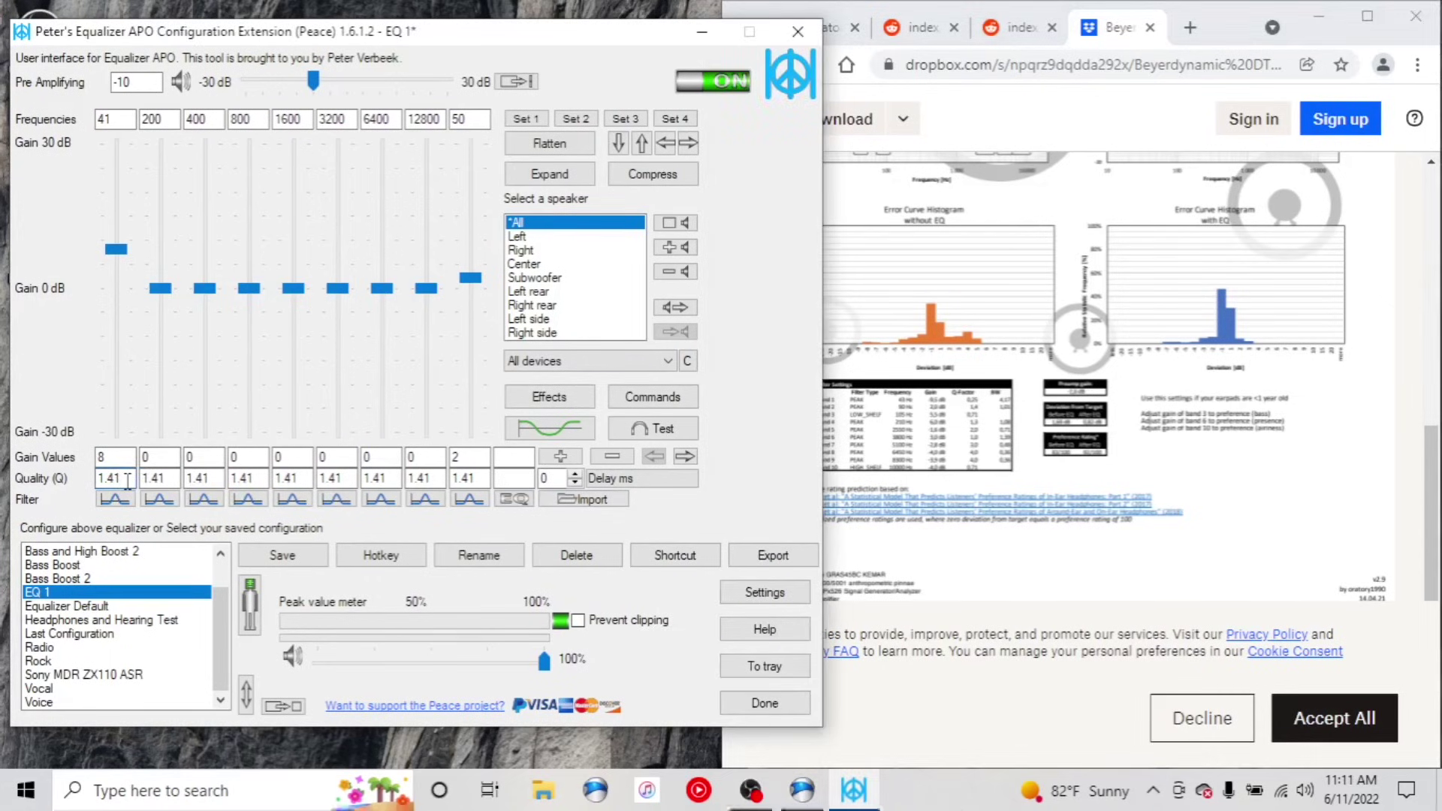
pyautogui.moveTo(126, 481); pyautogui.dragTo(61, 477)
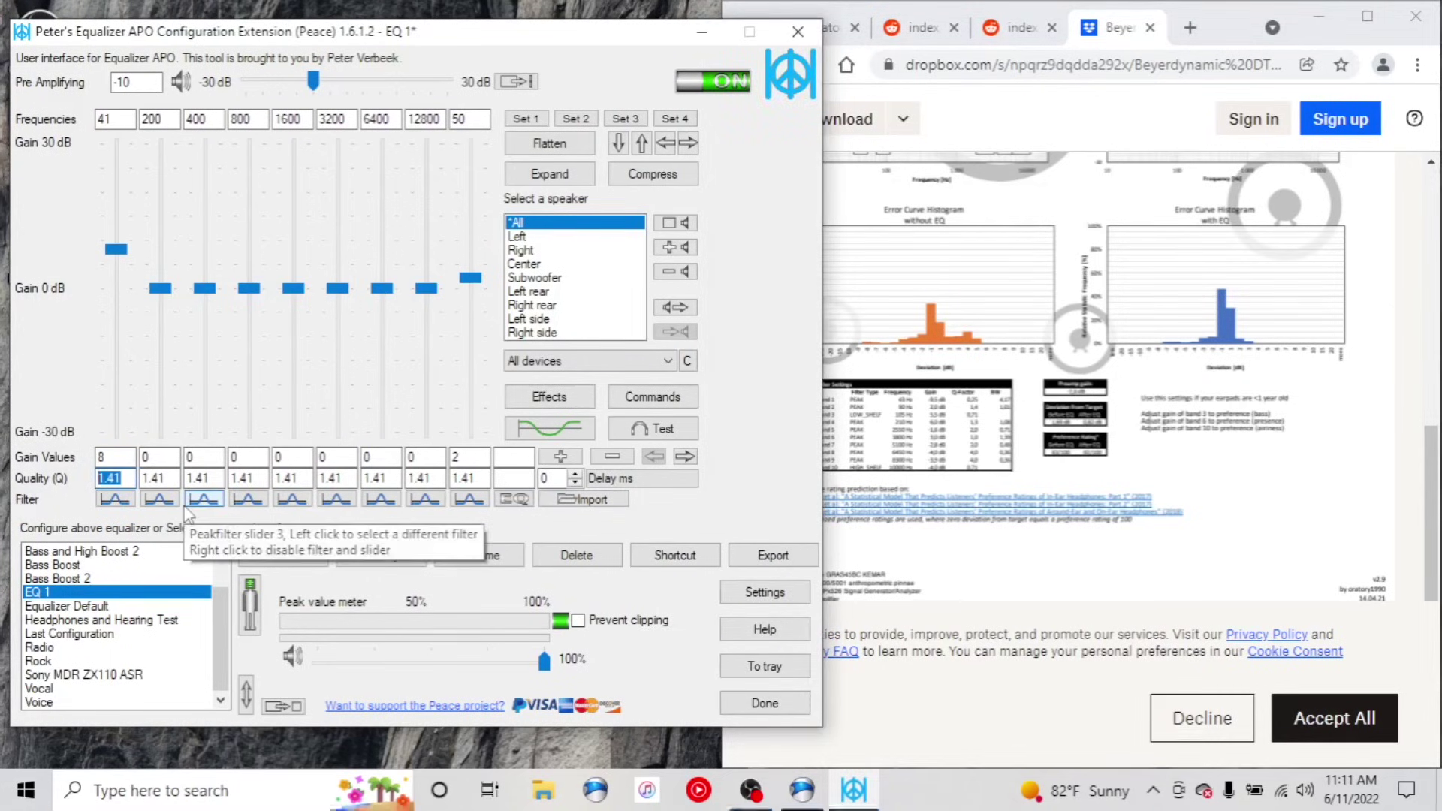
pyautogui.write('.25')
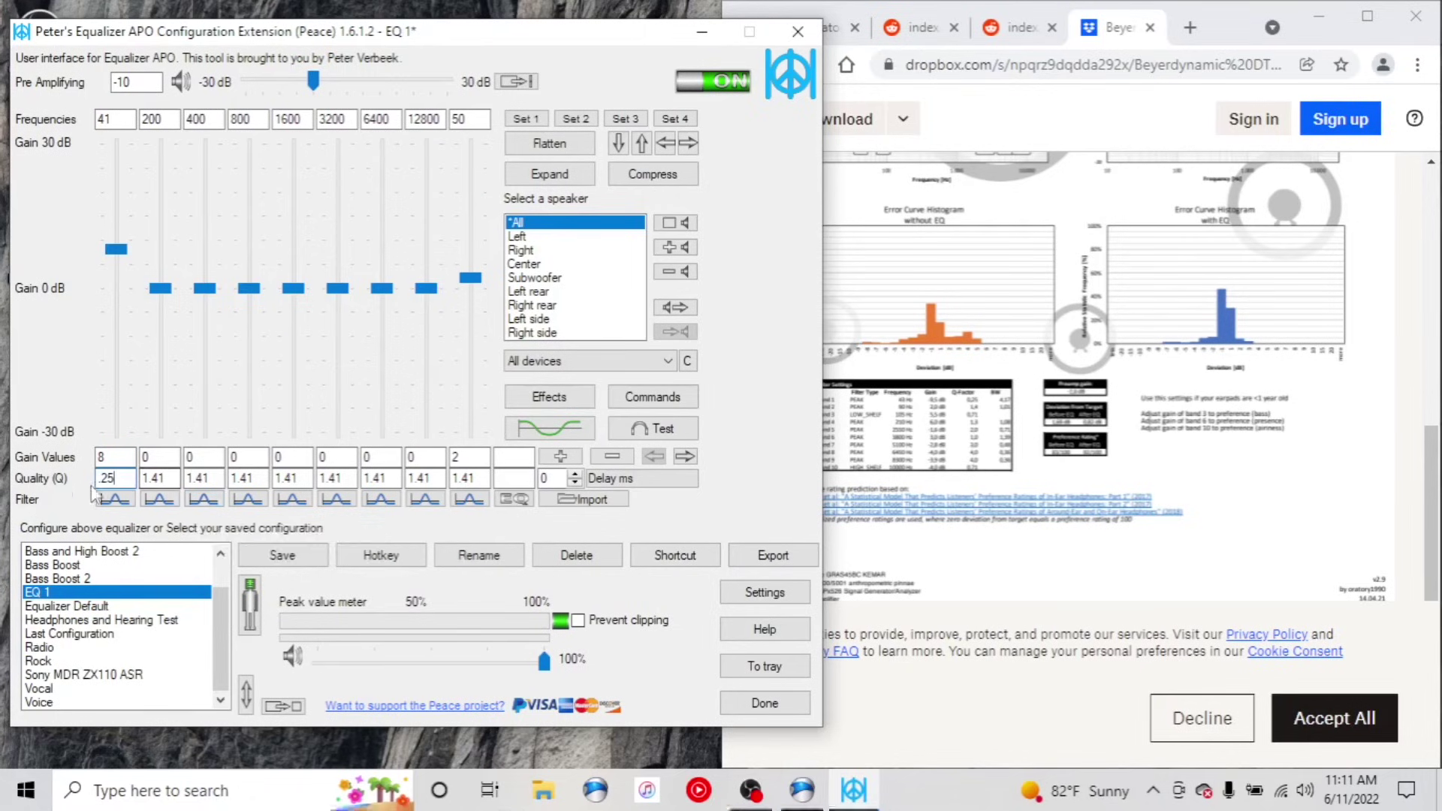
pyautogui.click(115, 499)
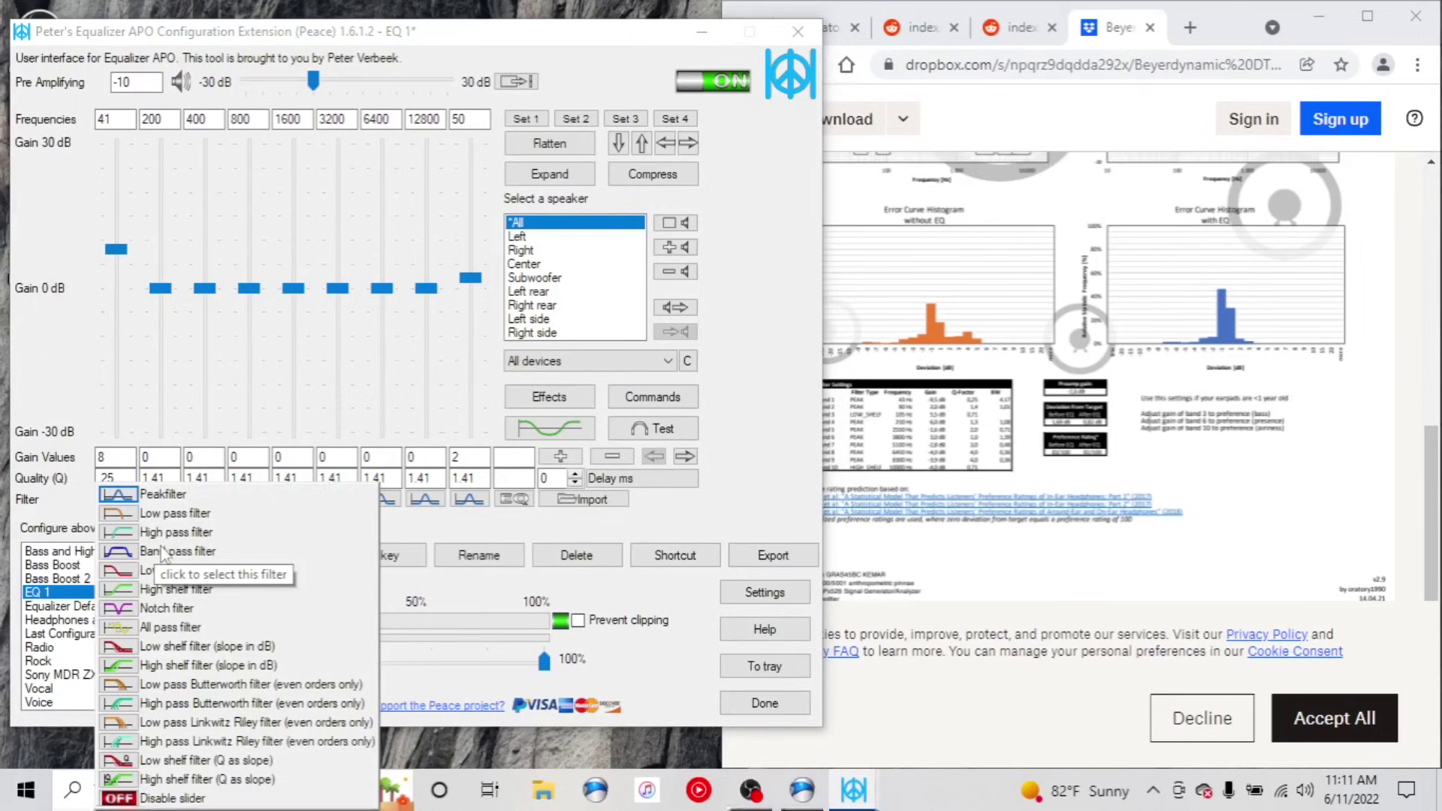
pyautogui.click(179, 571)
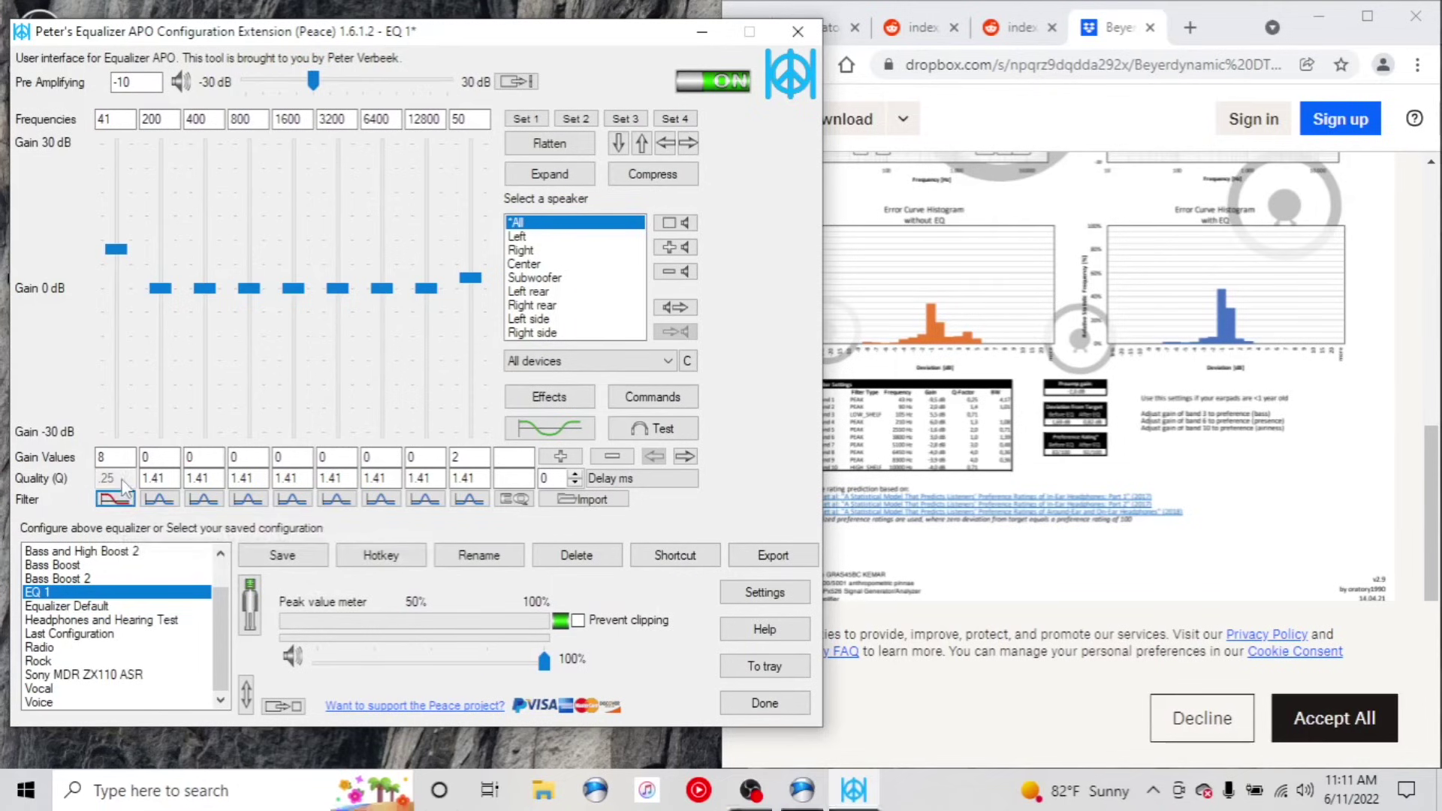
pyautogui.click(120, 500)
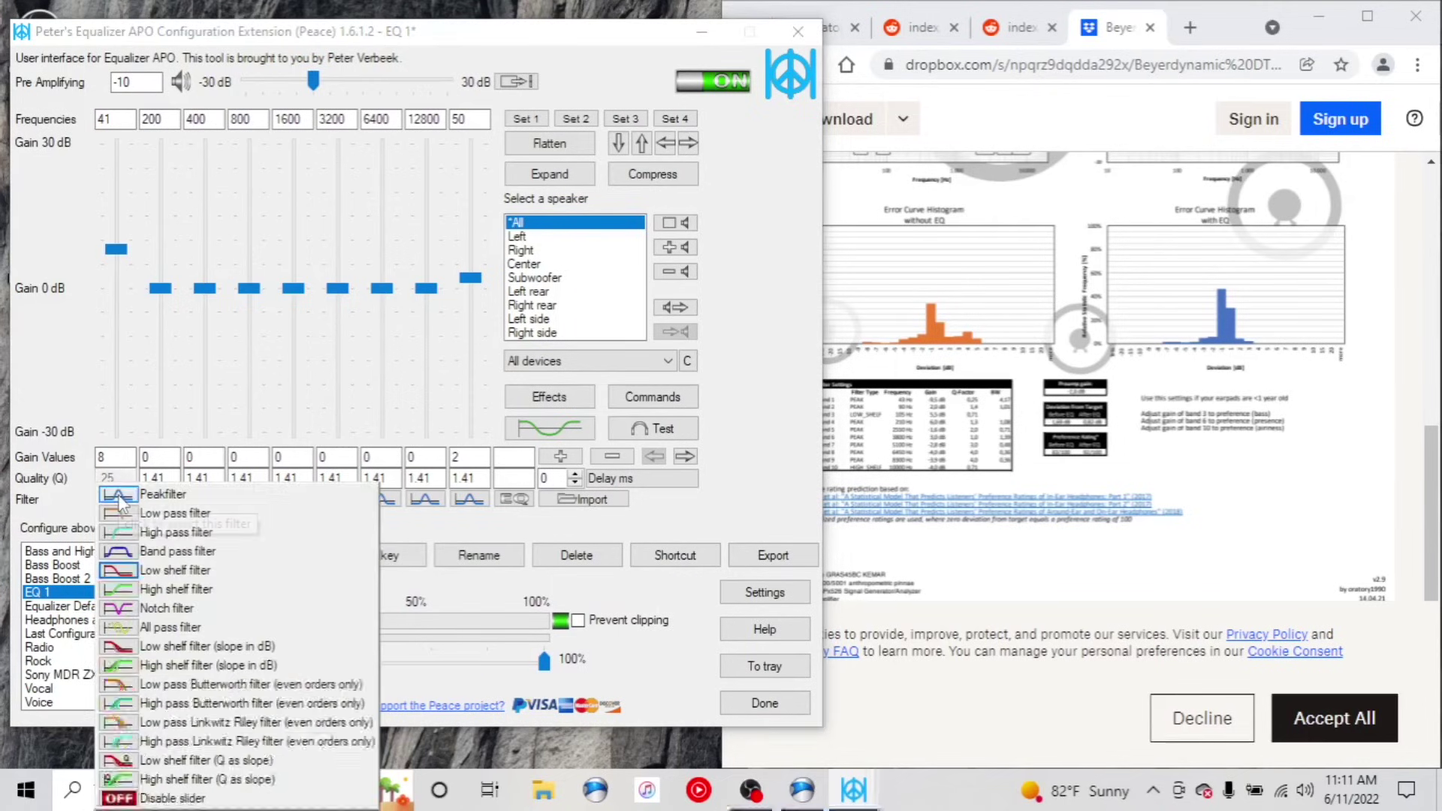
pyautogui.click(147, 495)
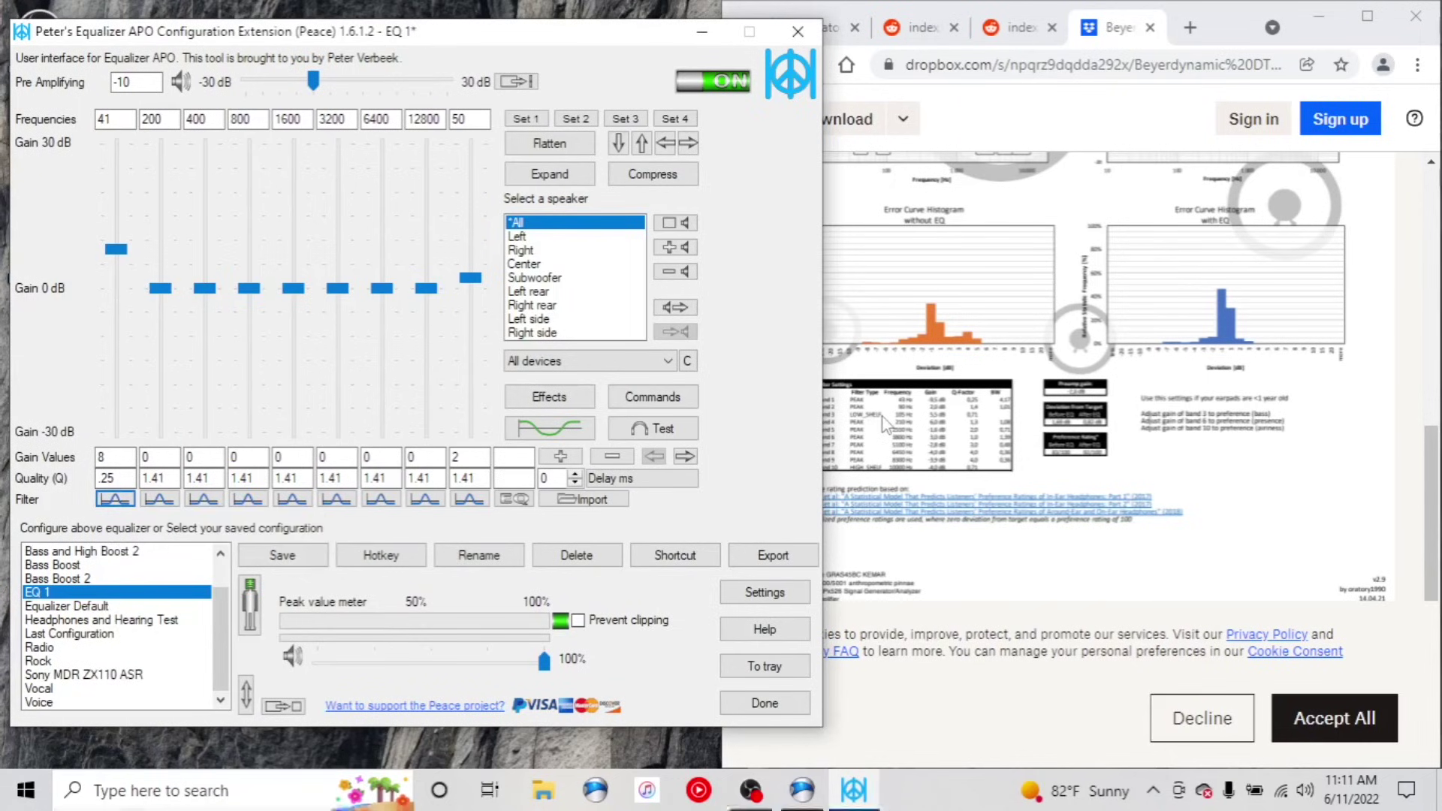
pyautogui.click(934, 418)
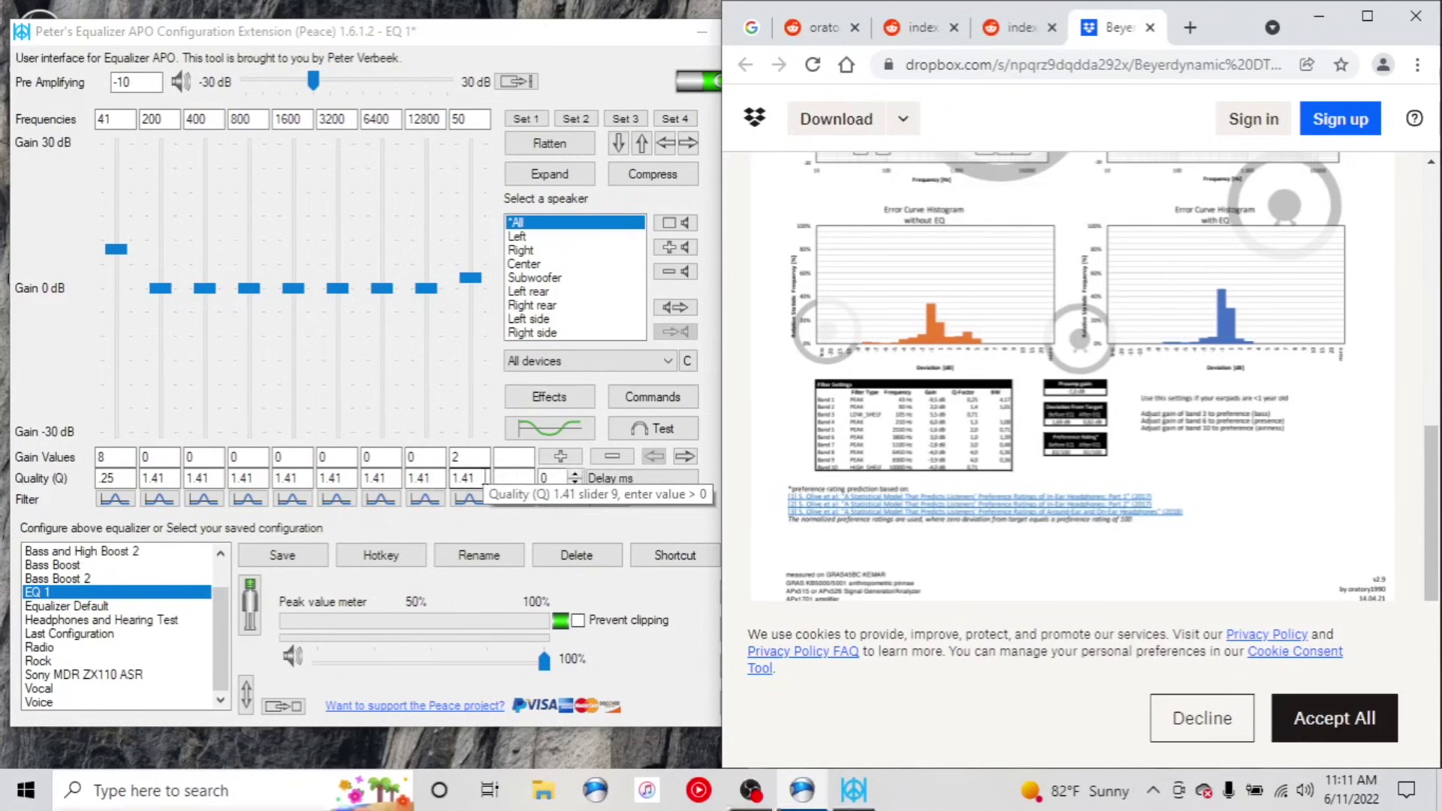
pyautogui.rightClick(435, 501)
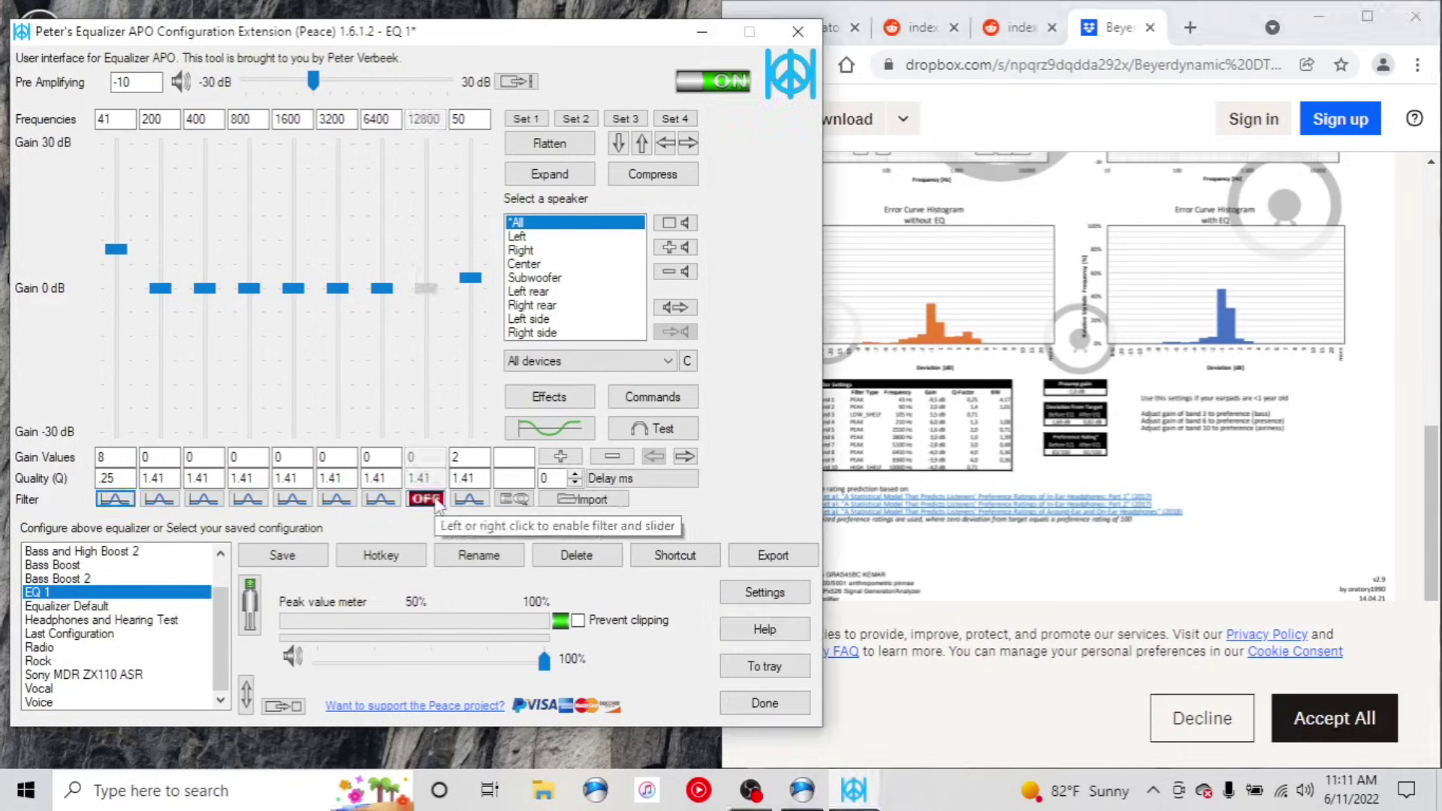
pyautogui.rightClick(435, 501)
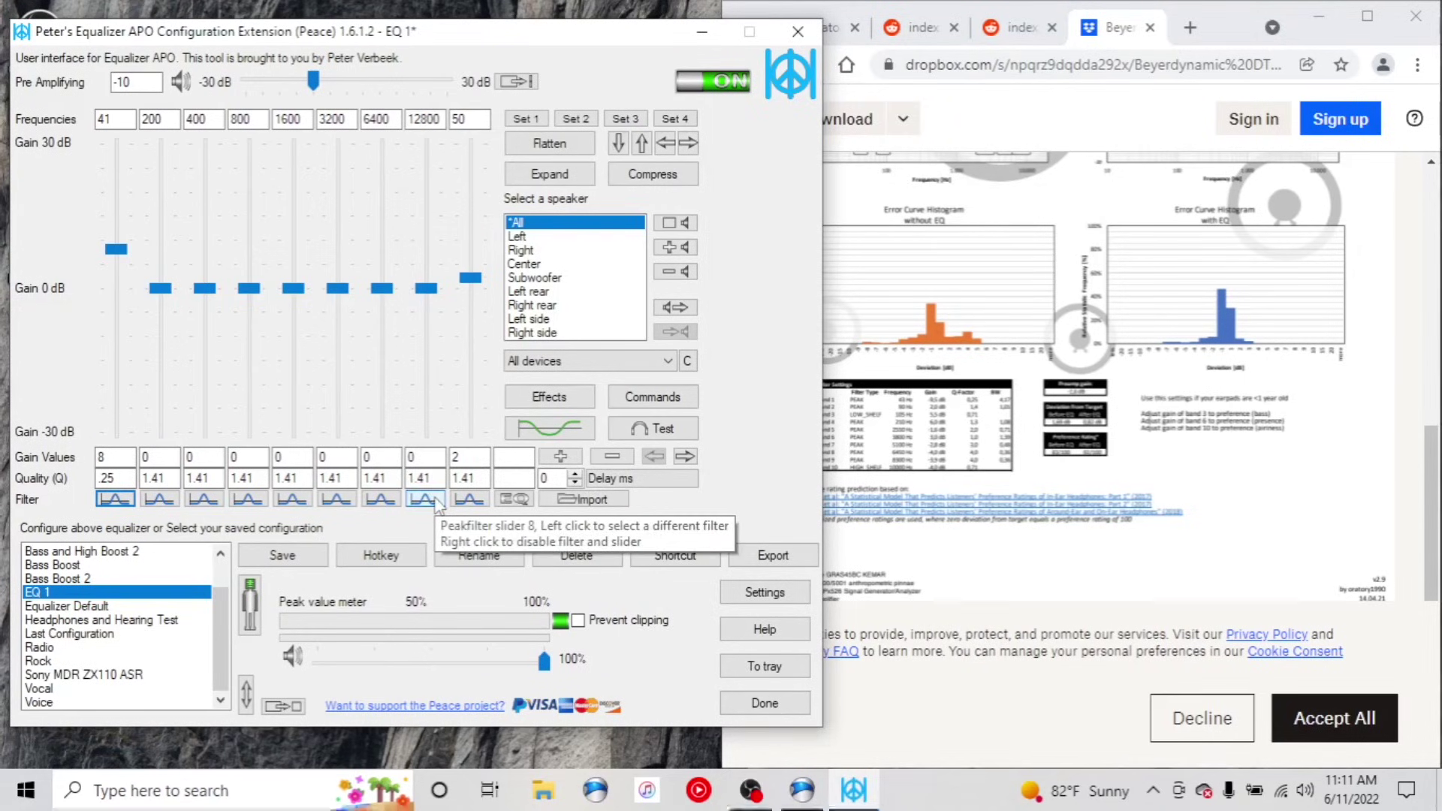
pyautogui.rightClick(435, 500)
pyautogui.rightClick(435, 501)
pyautogui.click(1323, 449)
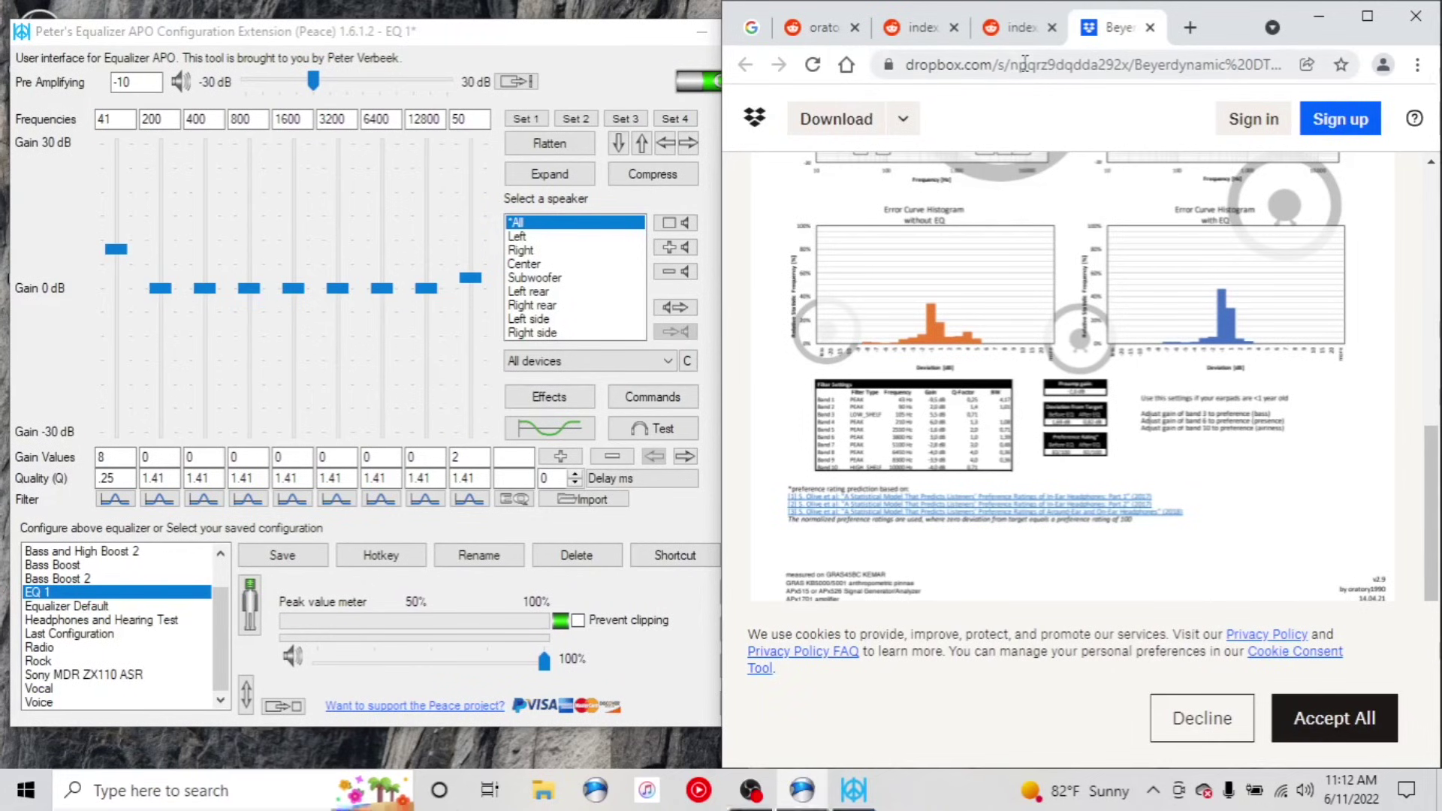
# - Bring the Peace window with EQ 1 (41 Hz, 8 dB) back over the DT770 PDF
pyautogui.click(579, 37)
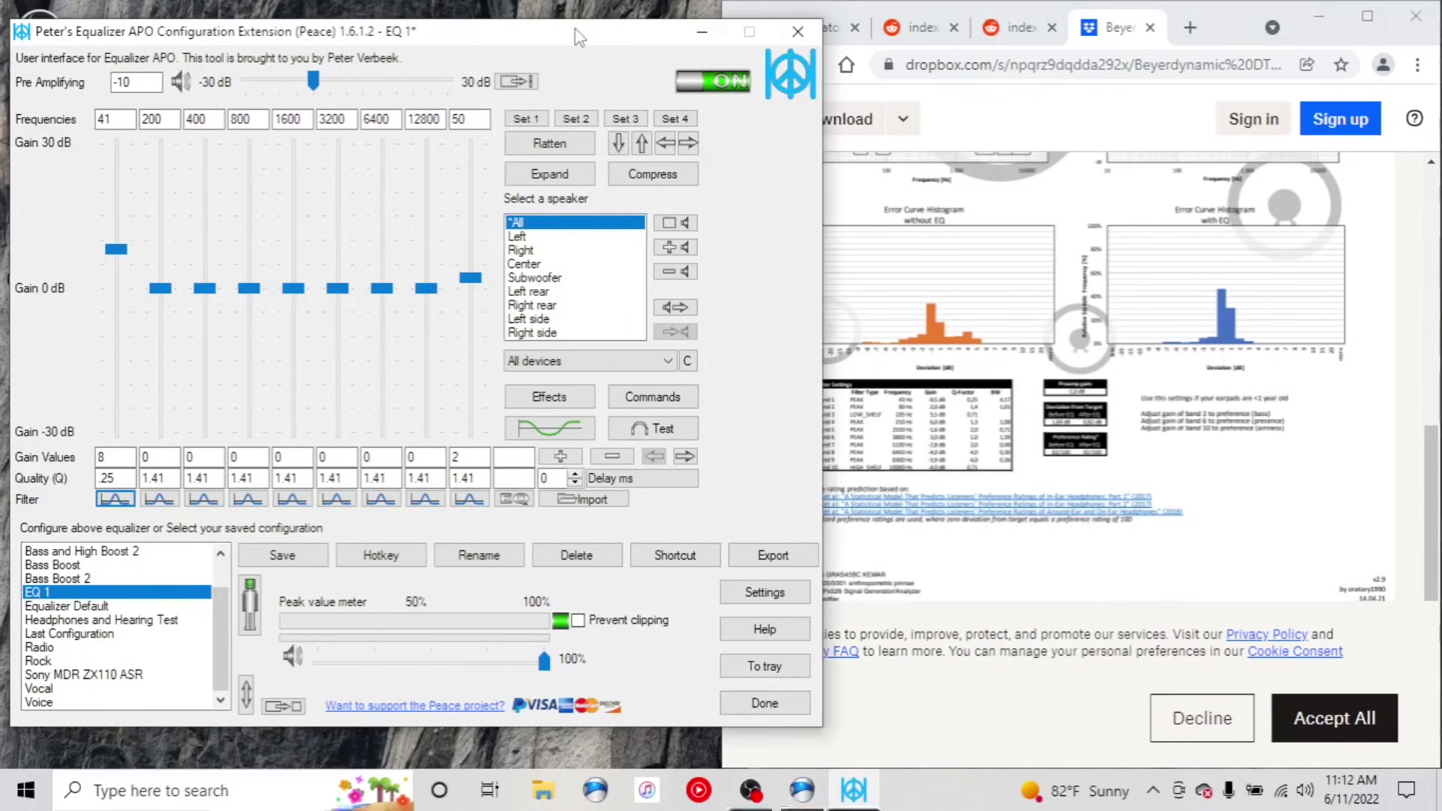